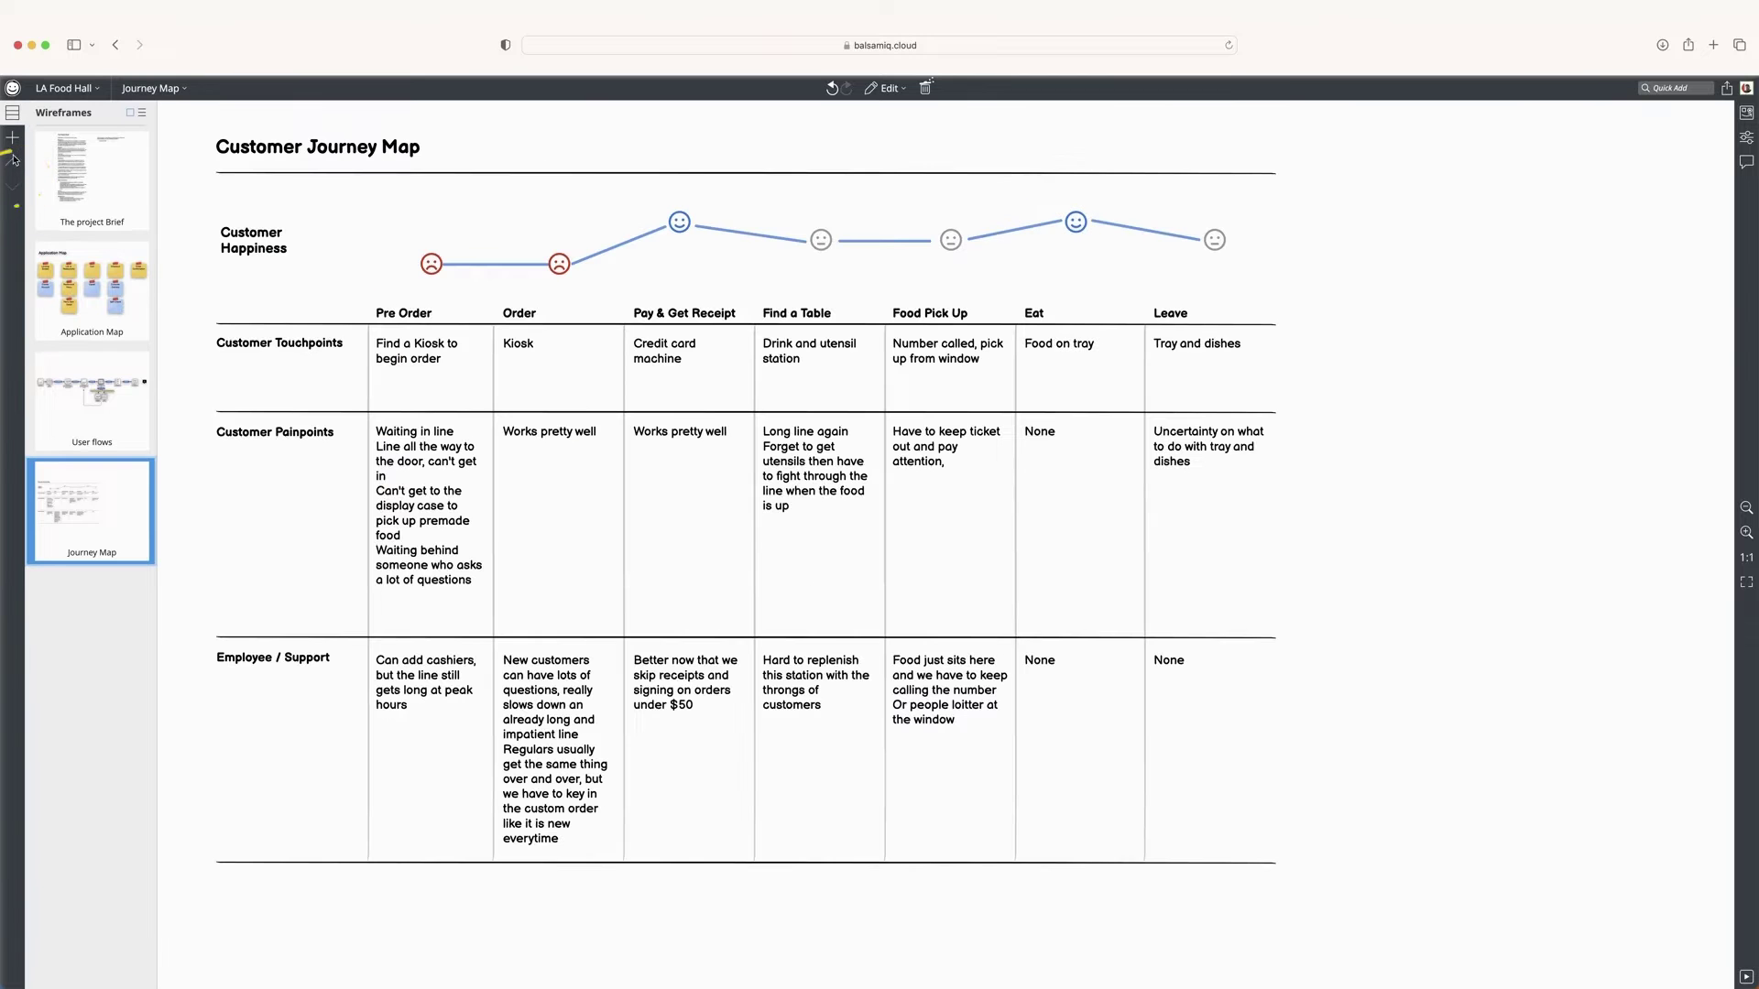
Create a new wireframe, paste the Application Map notes into it and move them aside to free the canvas's left half.
click(12, 136)
key(super+v)
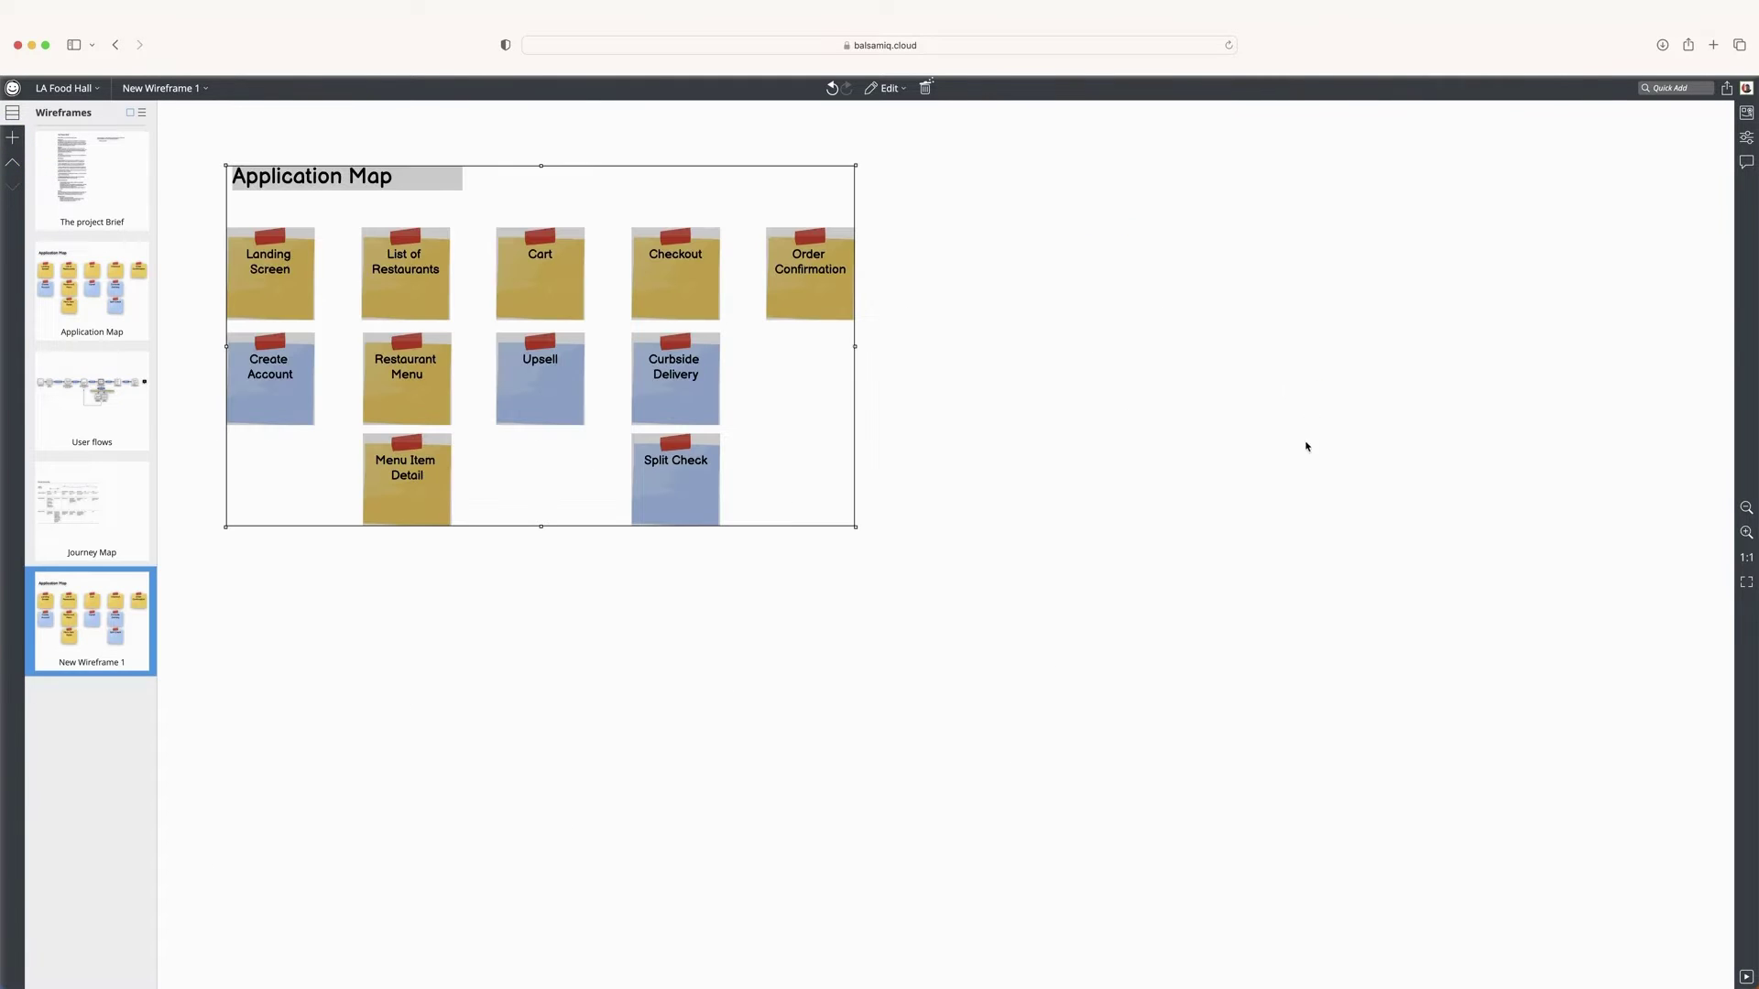
drag(403, 258, 1136, 263)
click(862, 281)
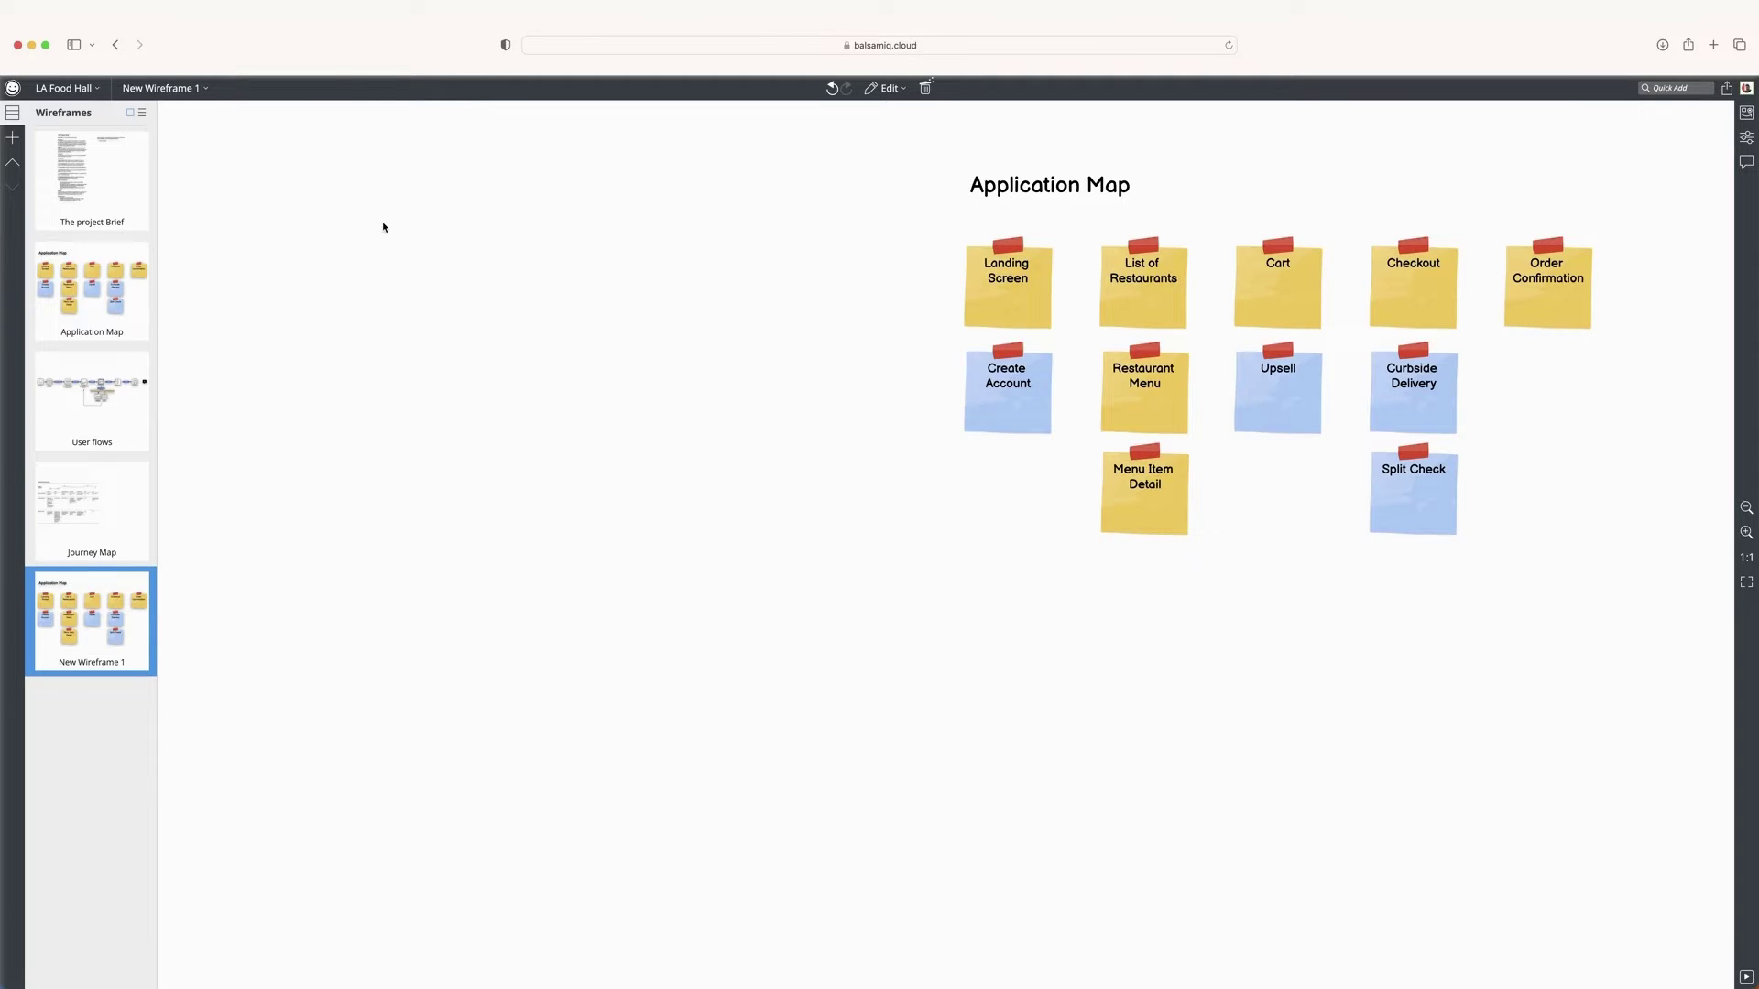
Draw a box containing an image placeholder, a button rectangle about 118 by 26 beneath it, and a short squiggly text line.
mouse_move(291, 225)
mouse_down()
mouse_move(373, 294)
mouse_move(311, 328)
mouse_move(372, 337)
mouse_move(342, 349)
mouse_move(361, 357)
mouse_move(349, 366)
mouse_move(330, 355)
mouse_up()
key(t)
drag(332, 255, 358, 289)
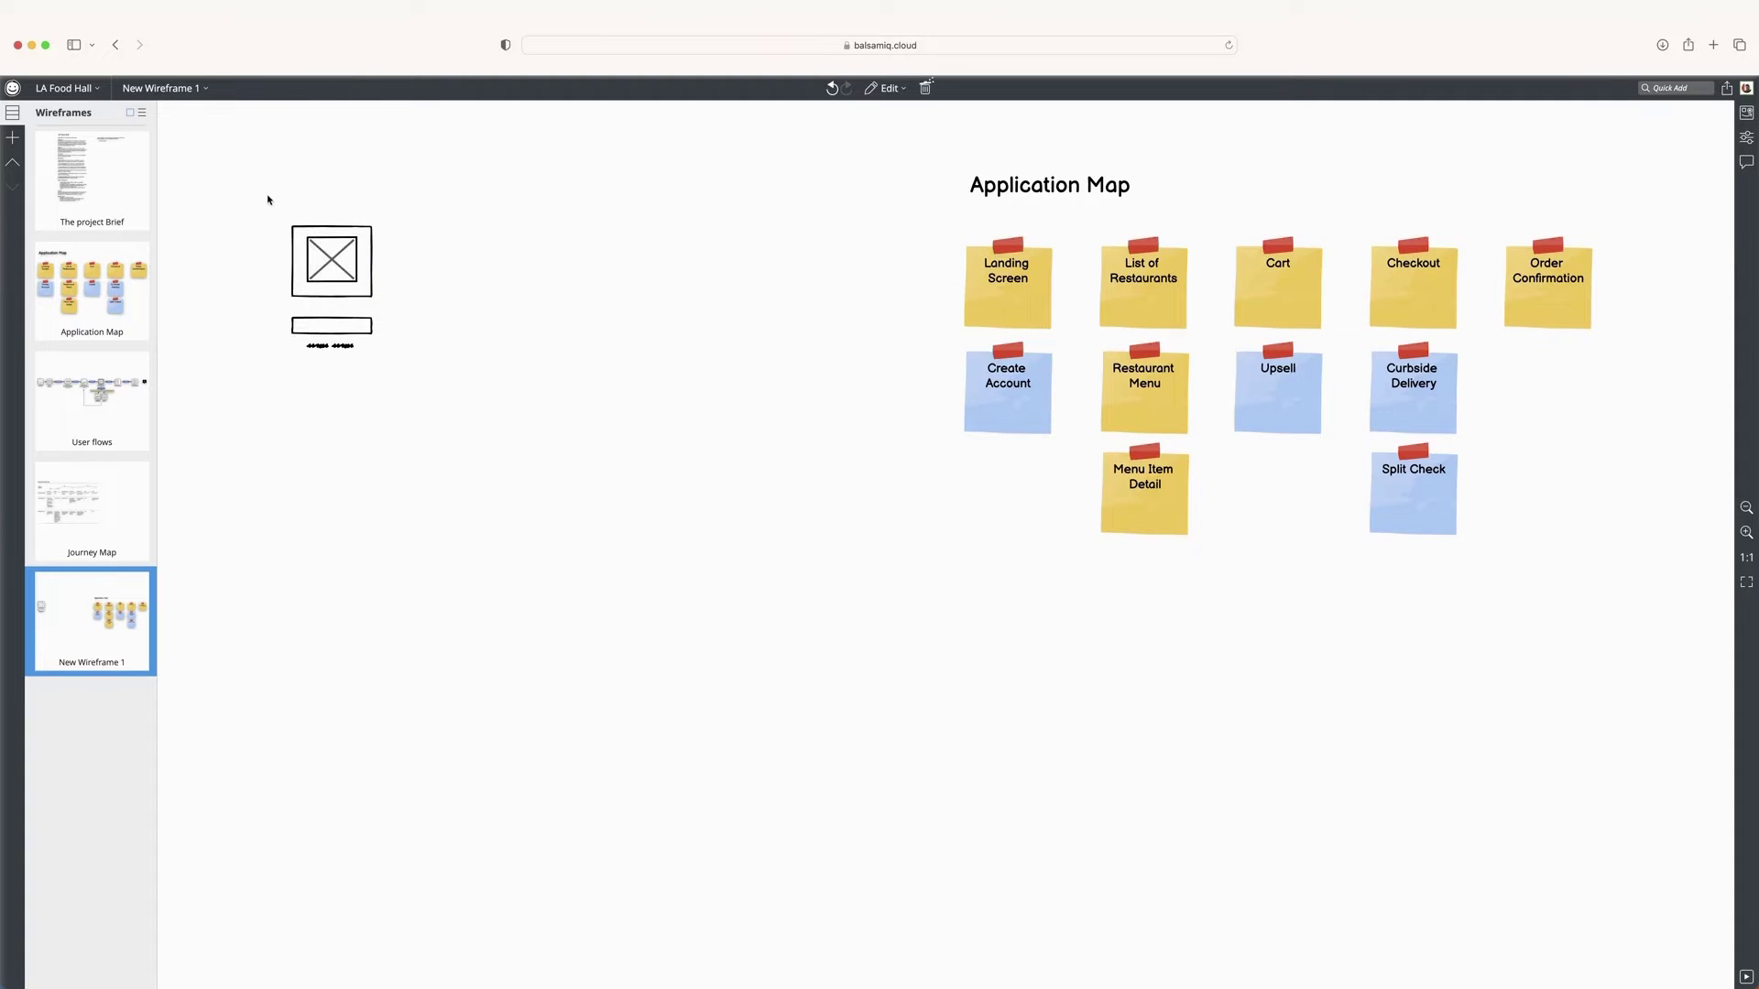
Draw a screen frame rectangle about 230 by 378 around the landing elements and send it to the back.
mouse_move(254, 175)
mouse_down()
mouse_move(294, 315)
mouse_move(412, 438)
mouse_up()
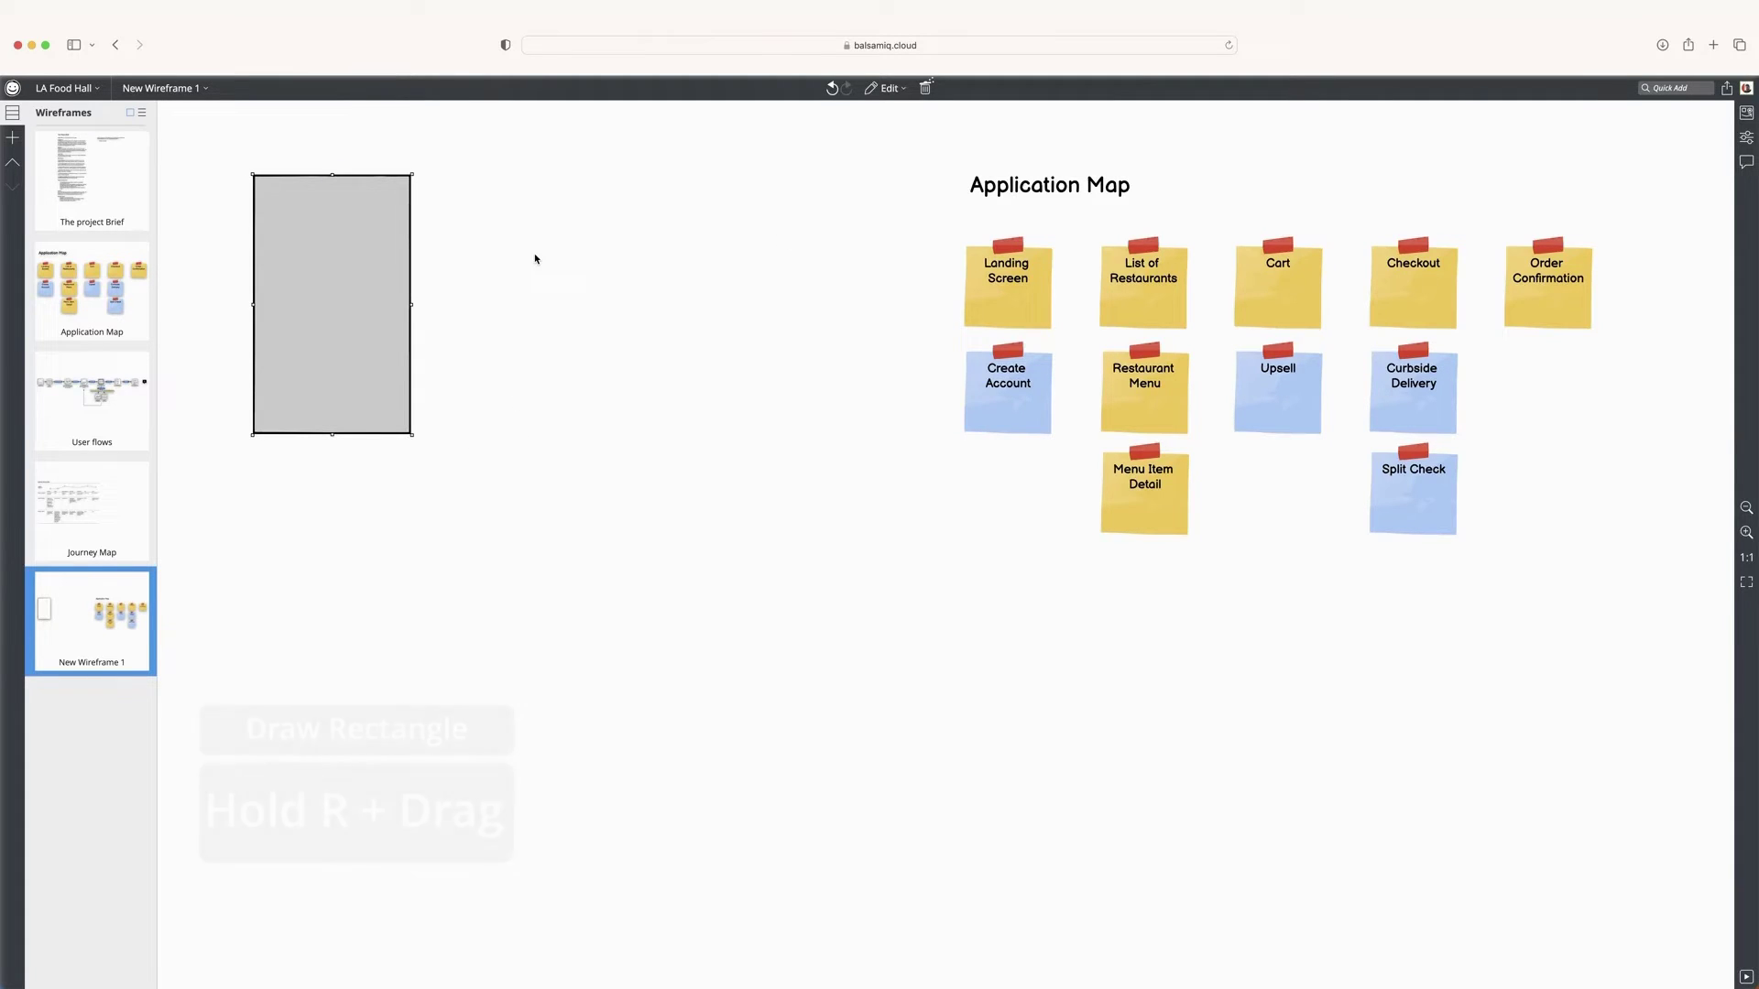
key(super+shift+Down)
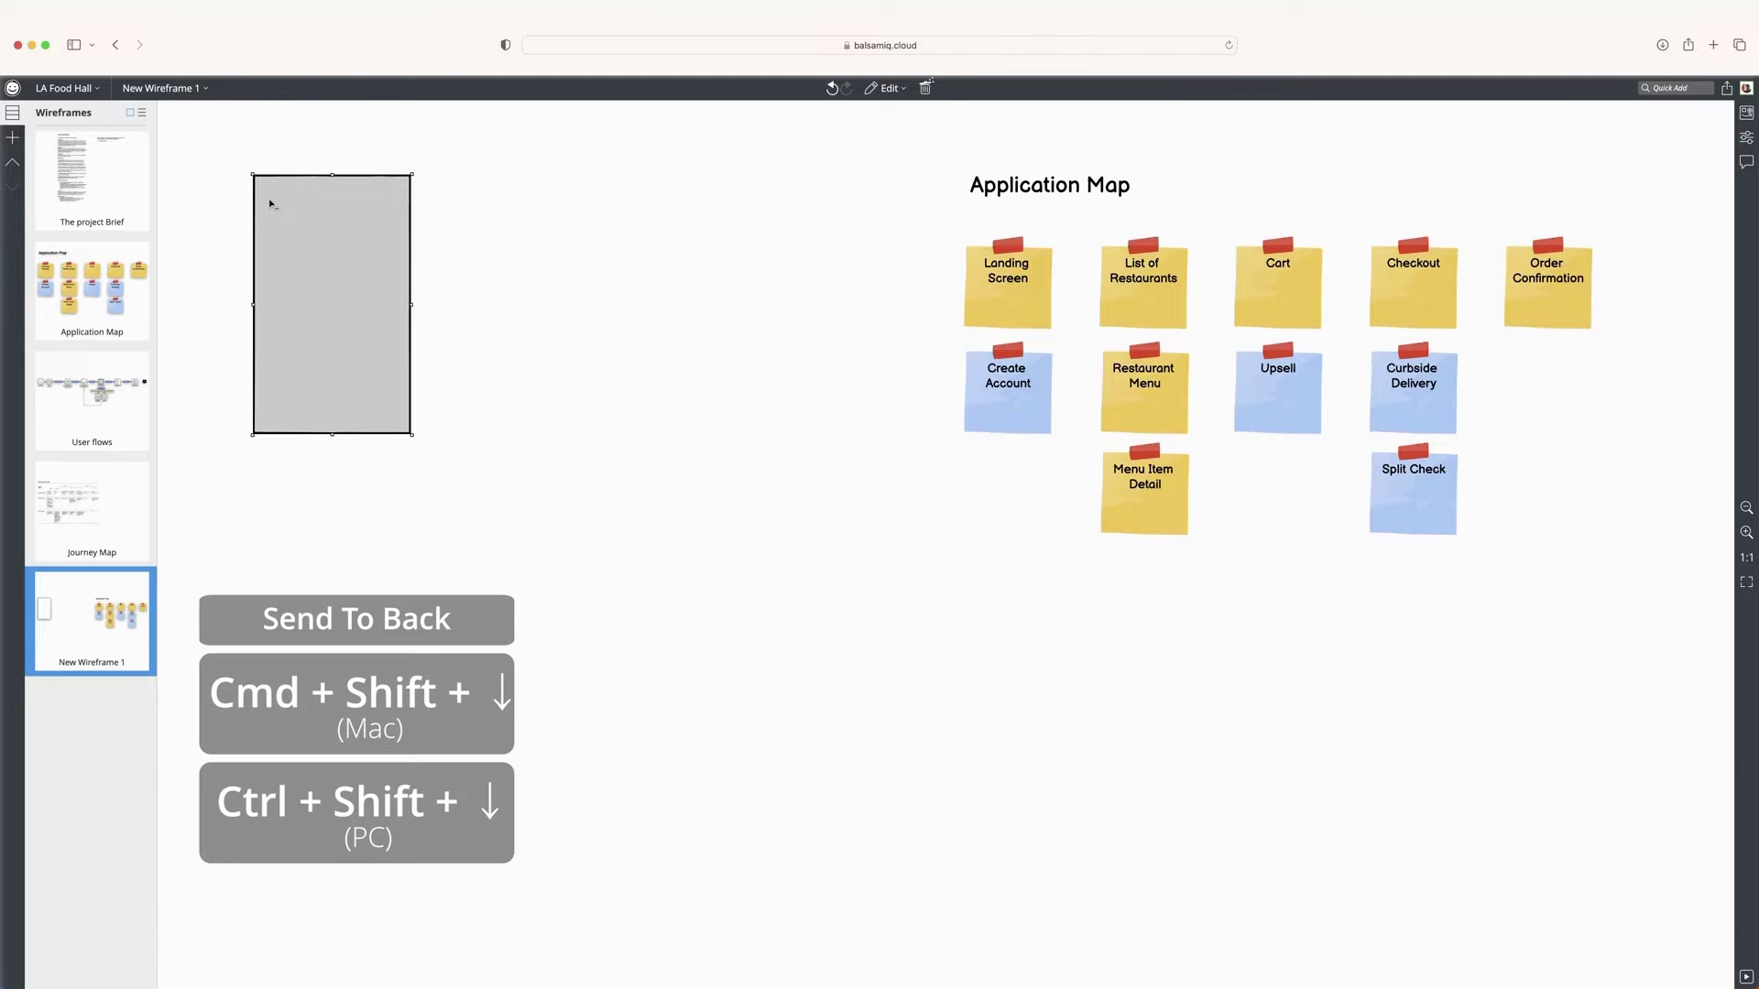
click(511, 173)
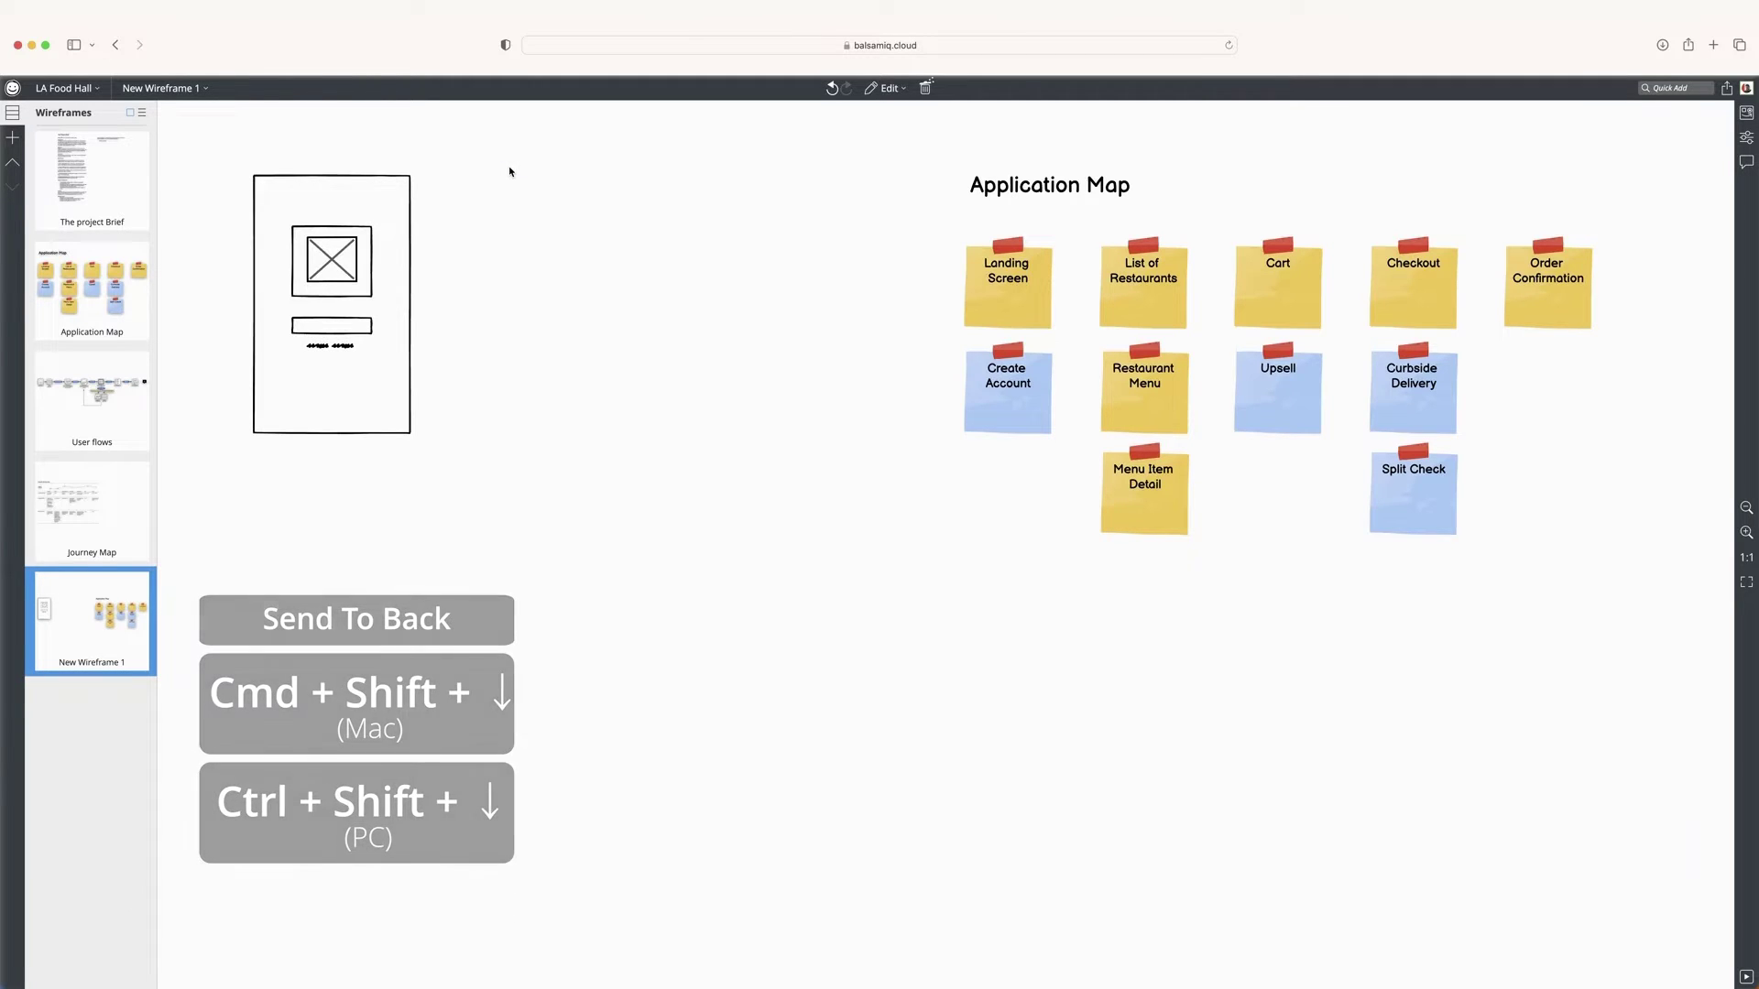
Fill the landing screen's button rectangle with orange.
click(332, 325)
click(1747, 139)
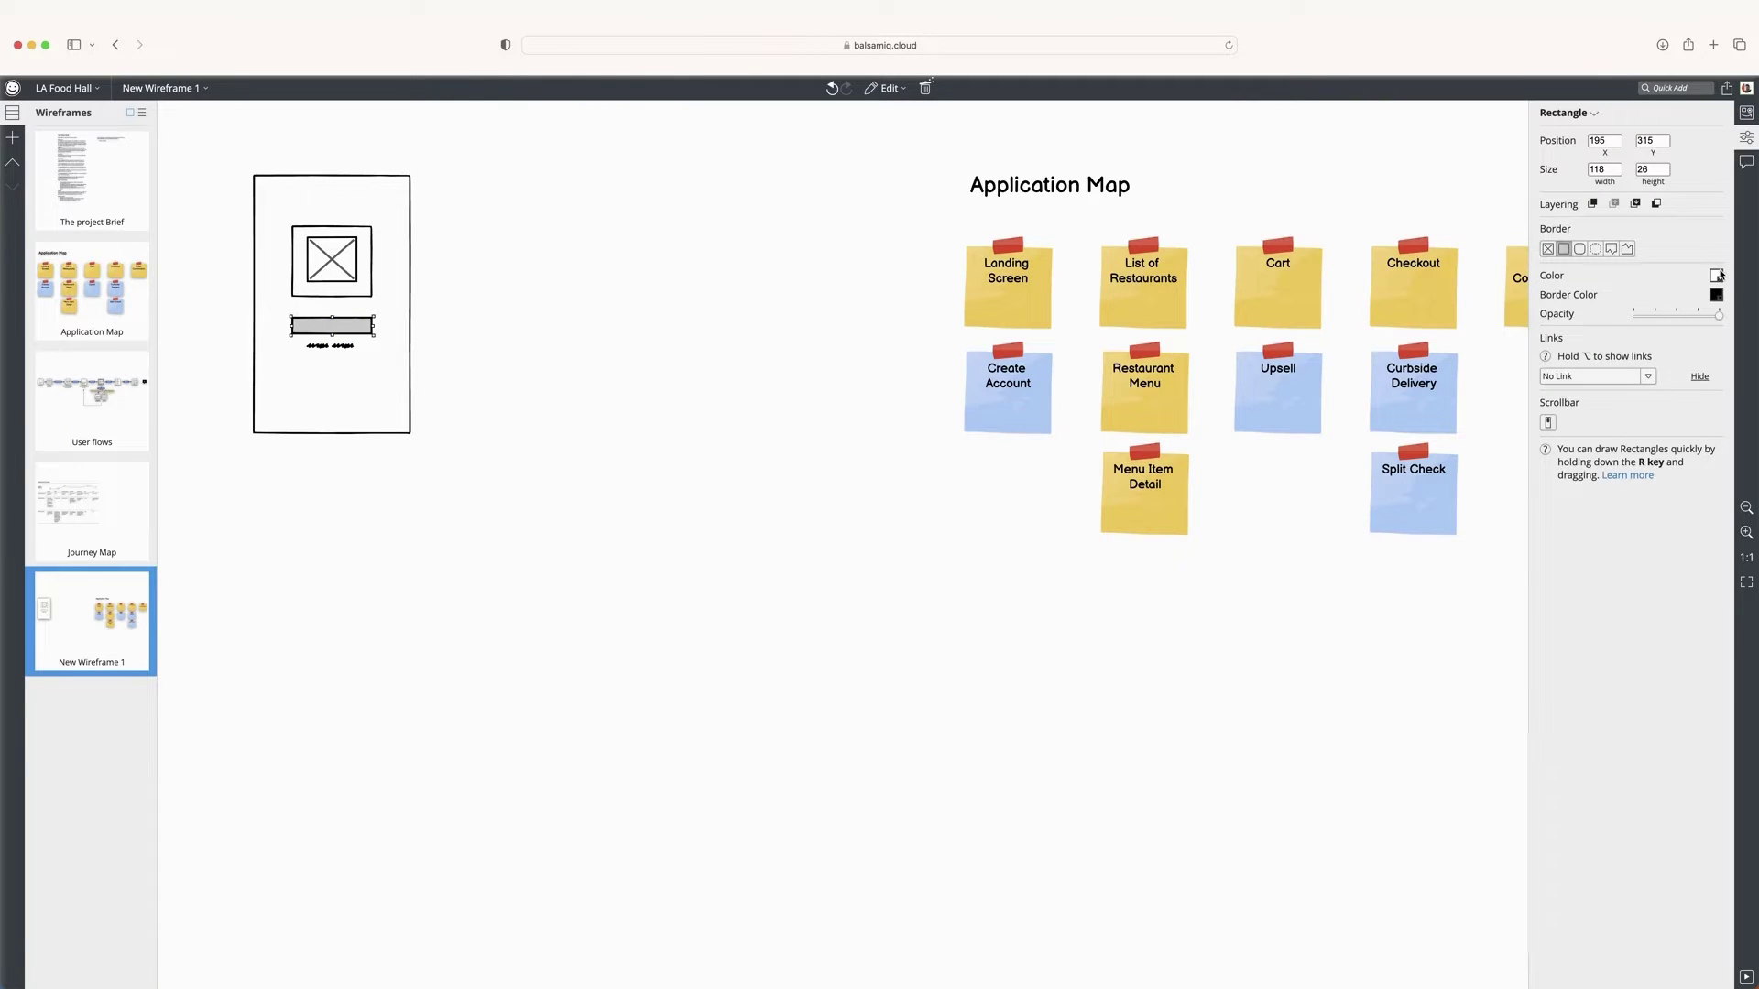
click(1717, 275)
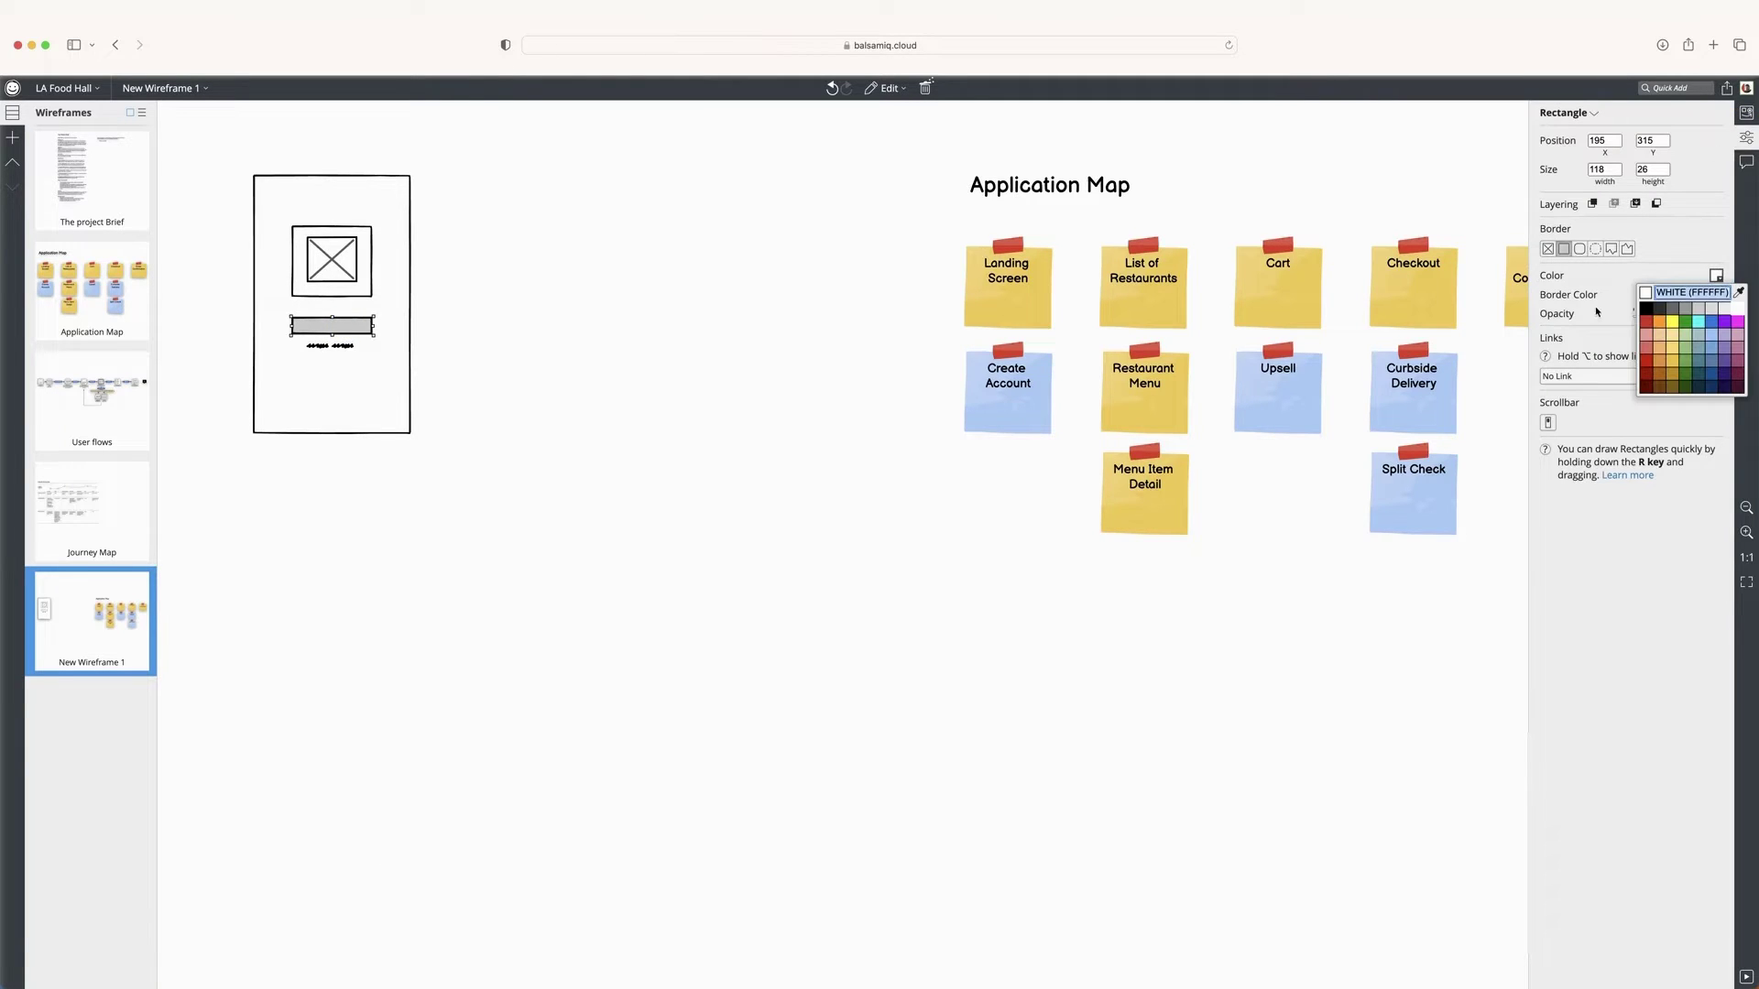
click(1659, 322)
click(559, 260)
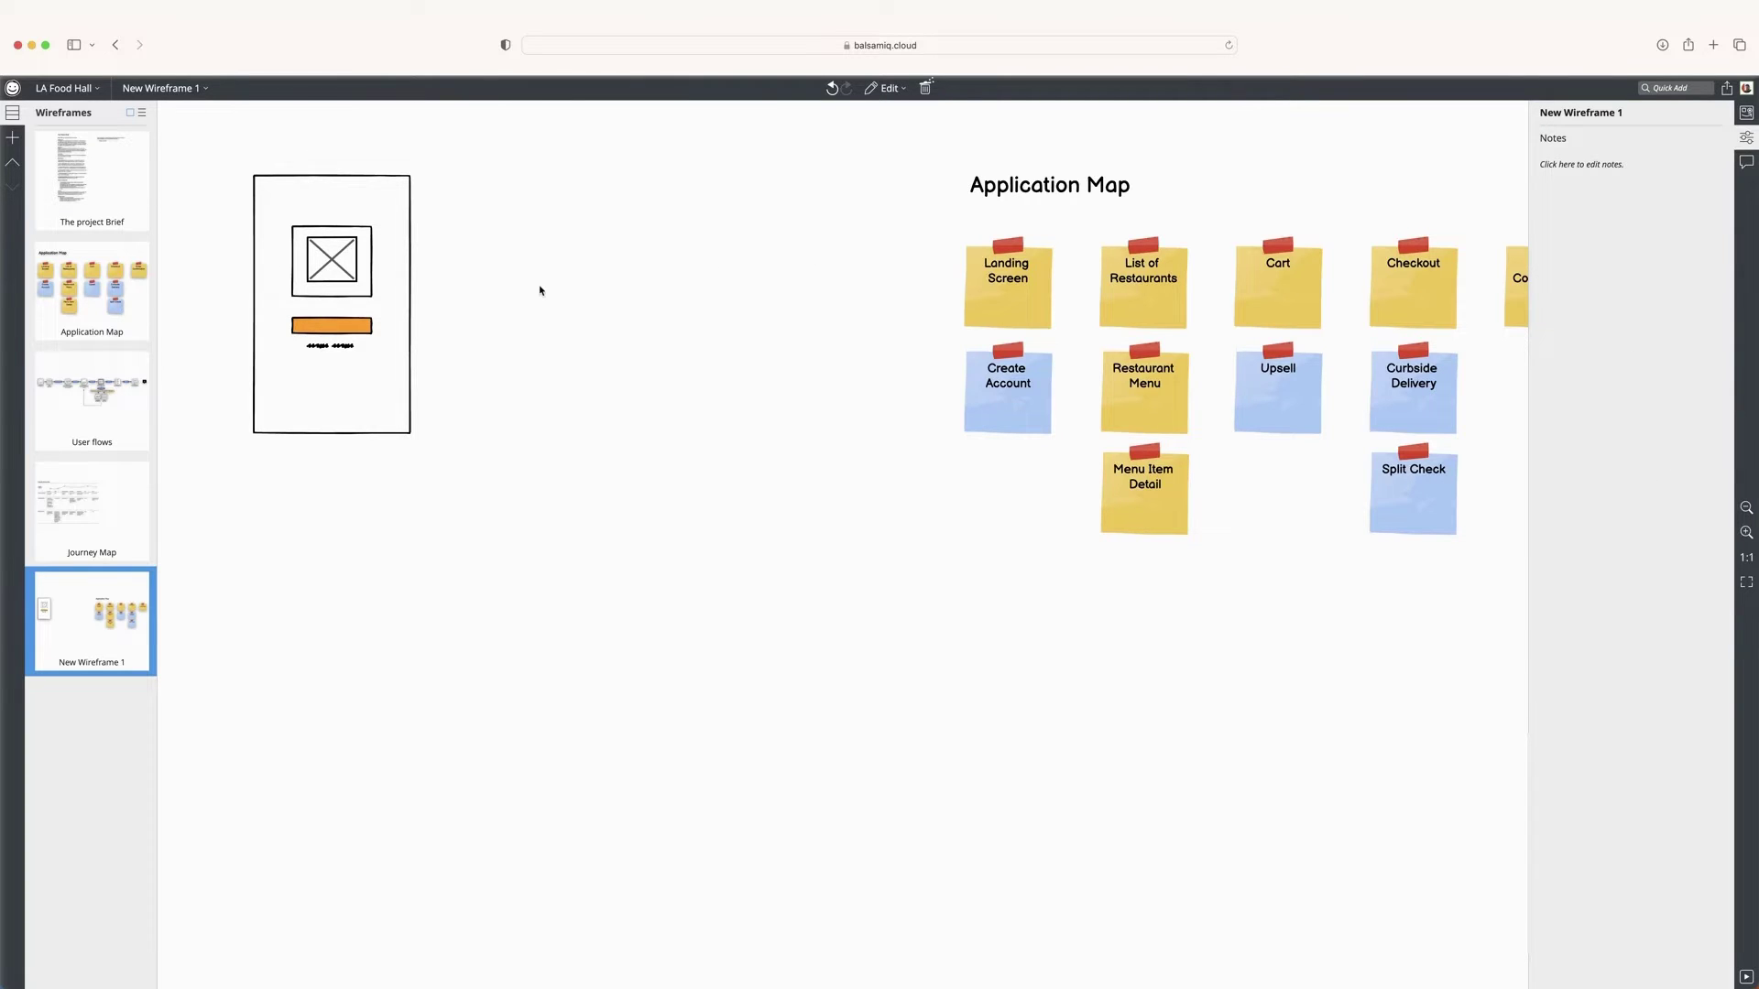
Copy the landing screen's frame and image placeholder beside the original to start a second screen at X 422, Y 108.
click(310, 206)
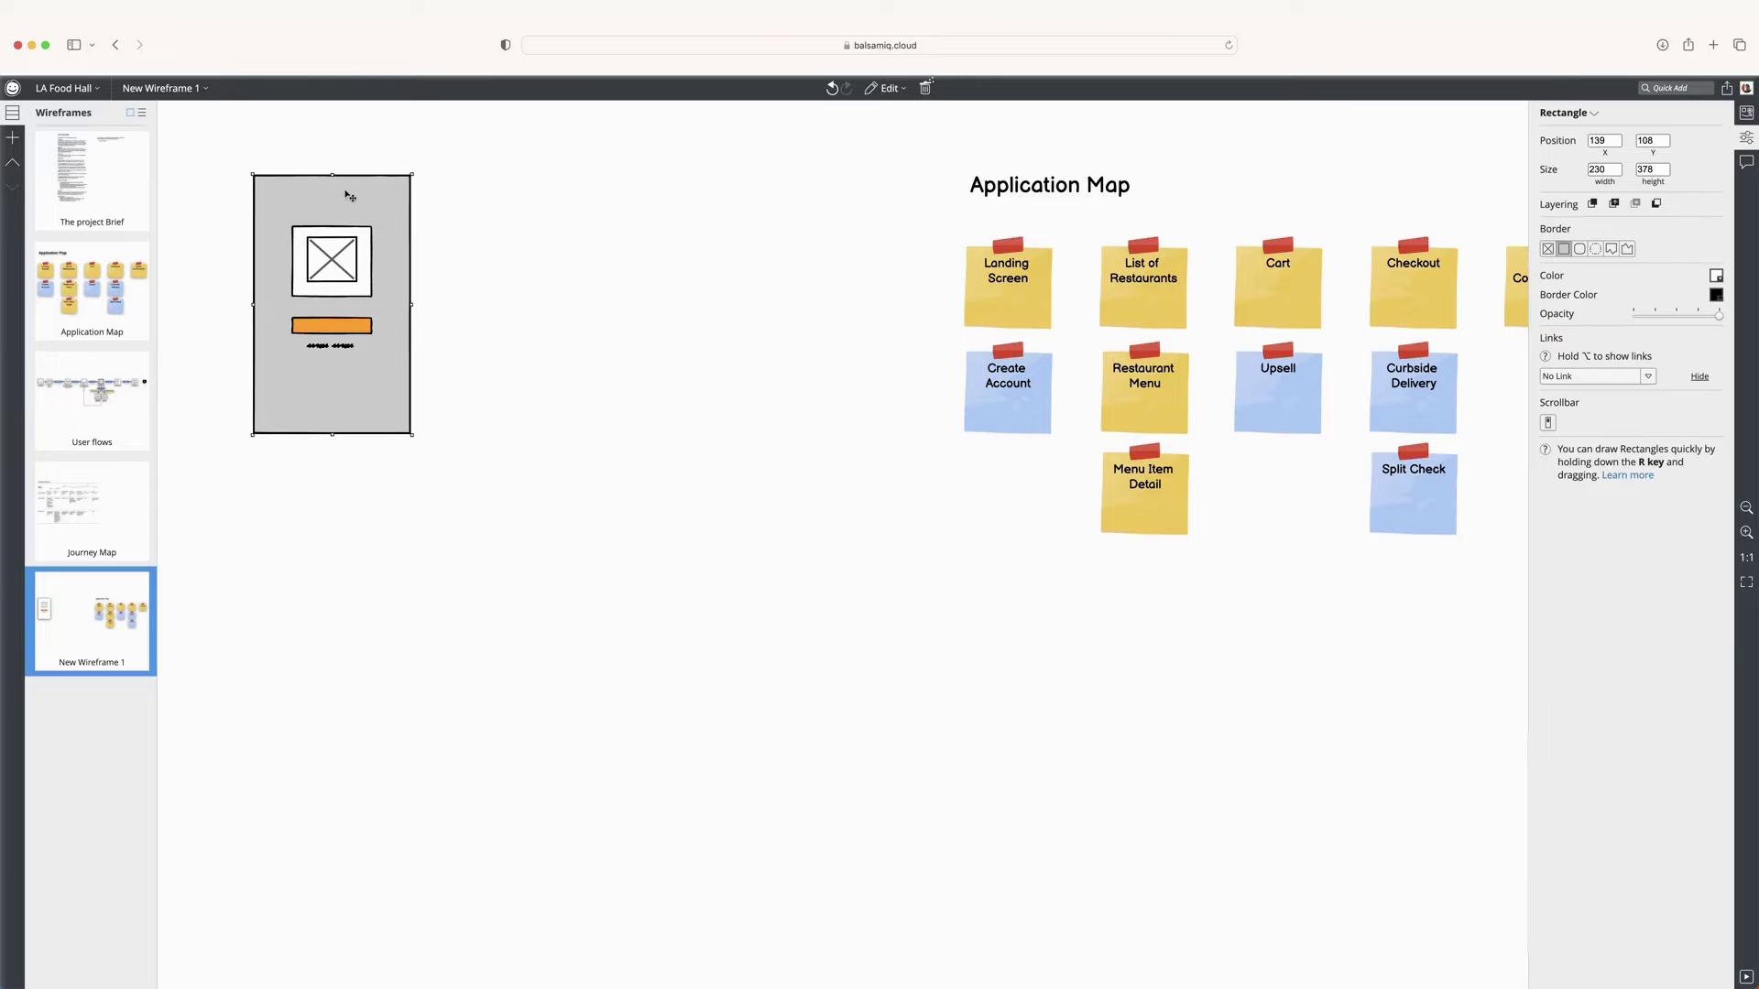
shift+click(345, 242)
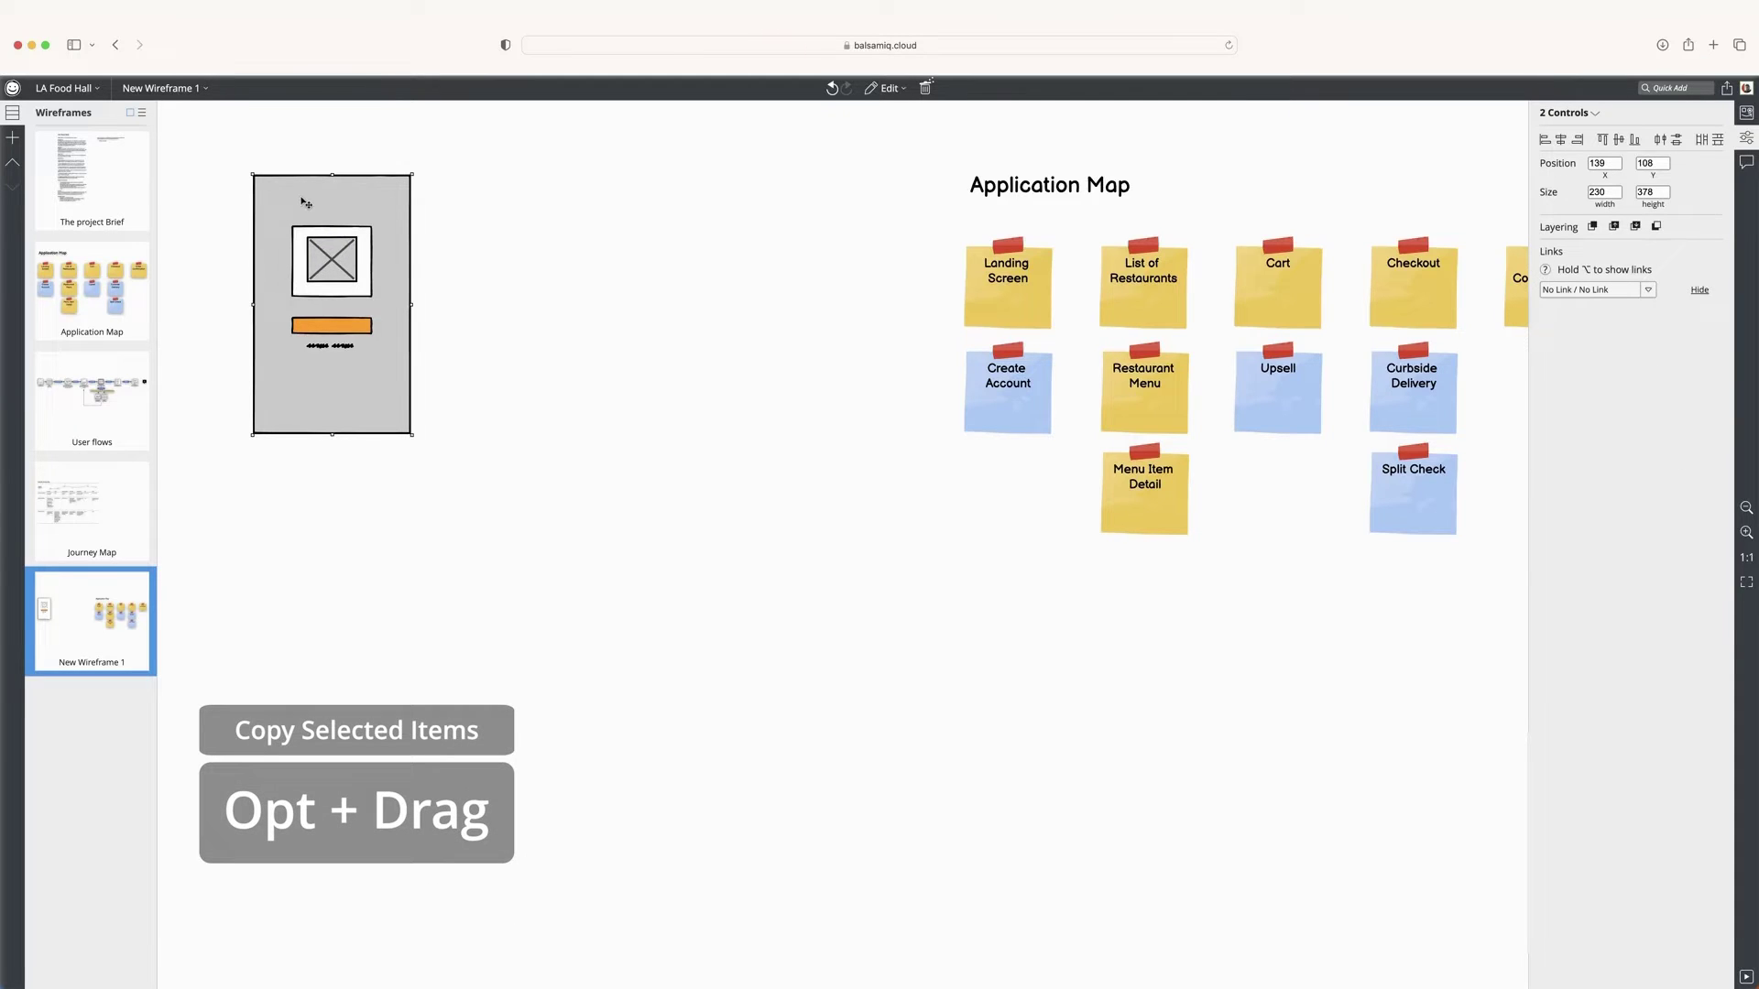
drag(307, 201, 499, 198)
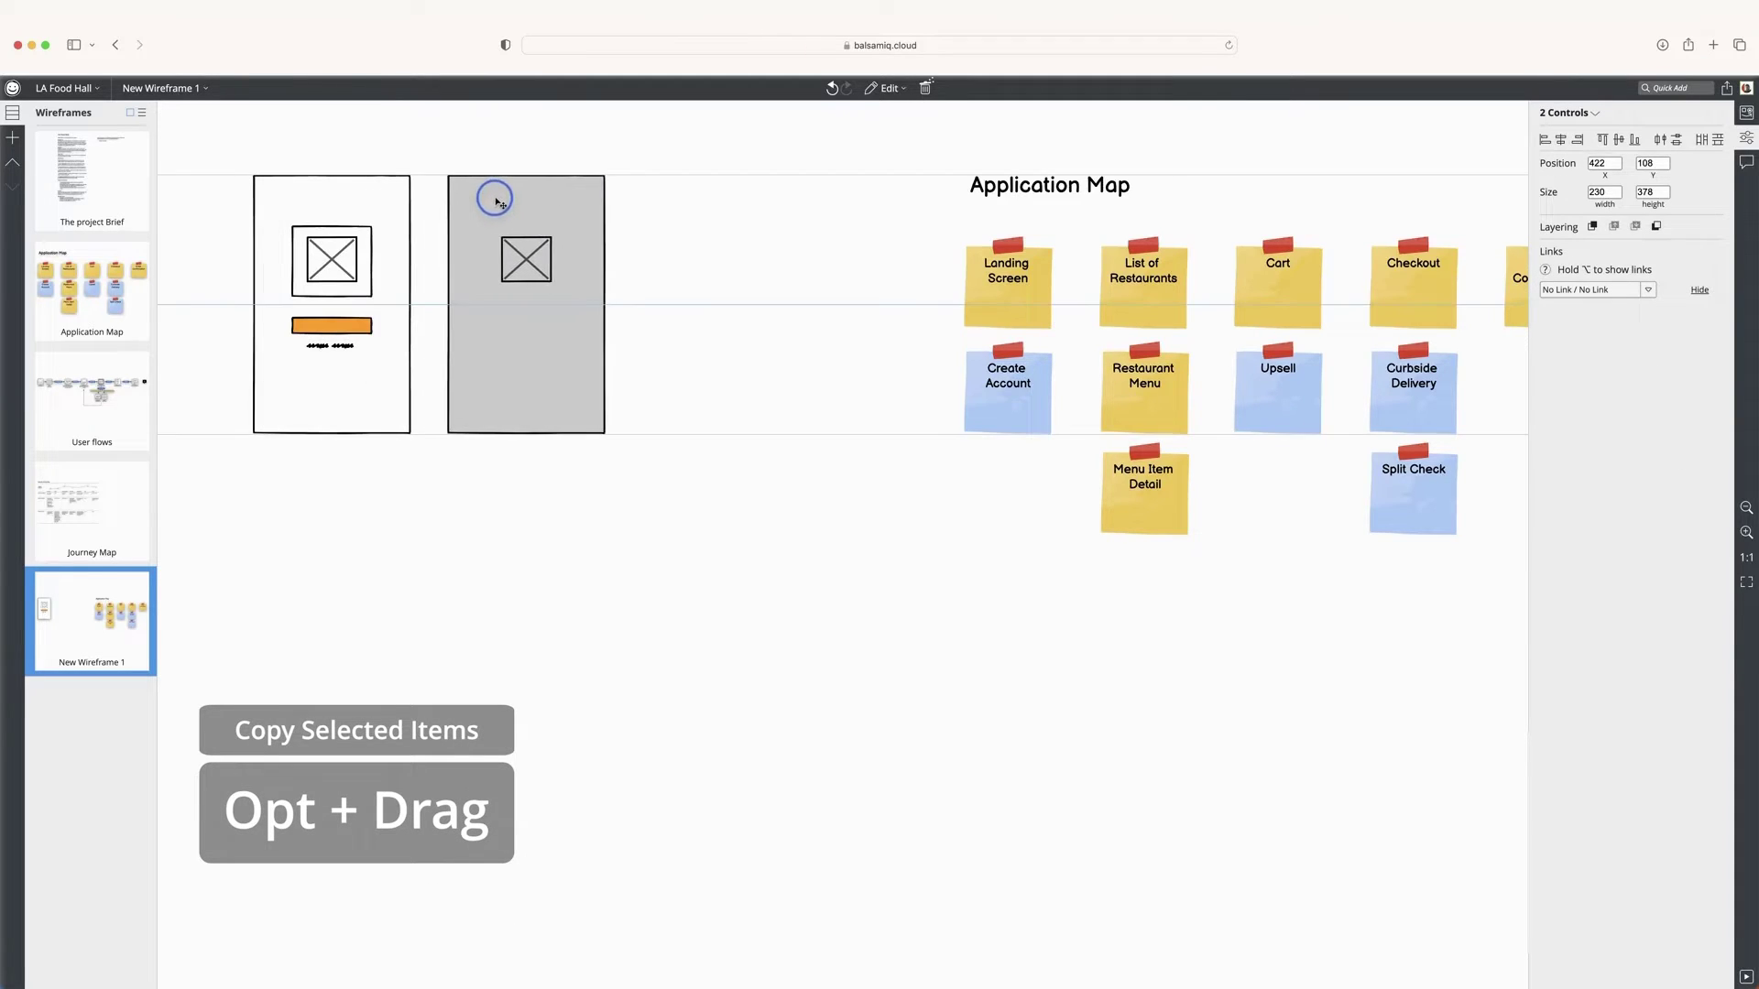
click(612, 177)
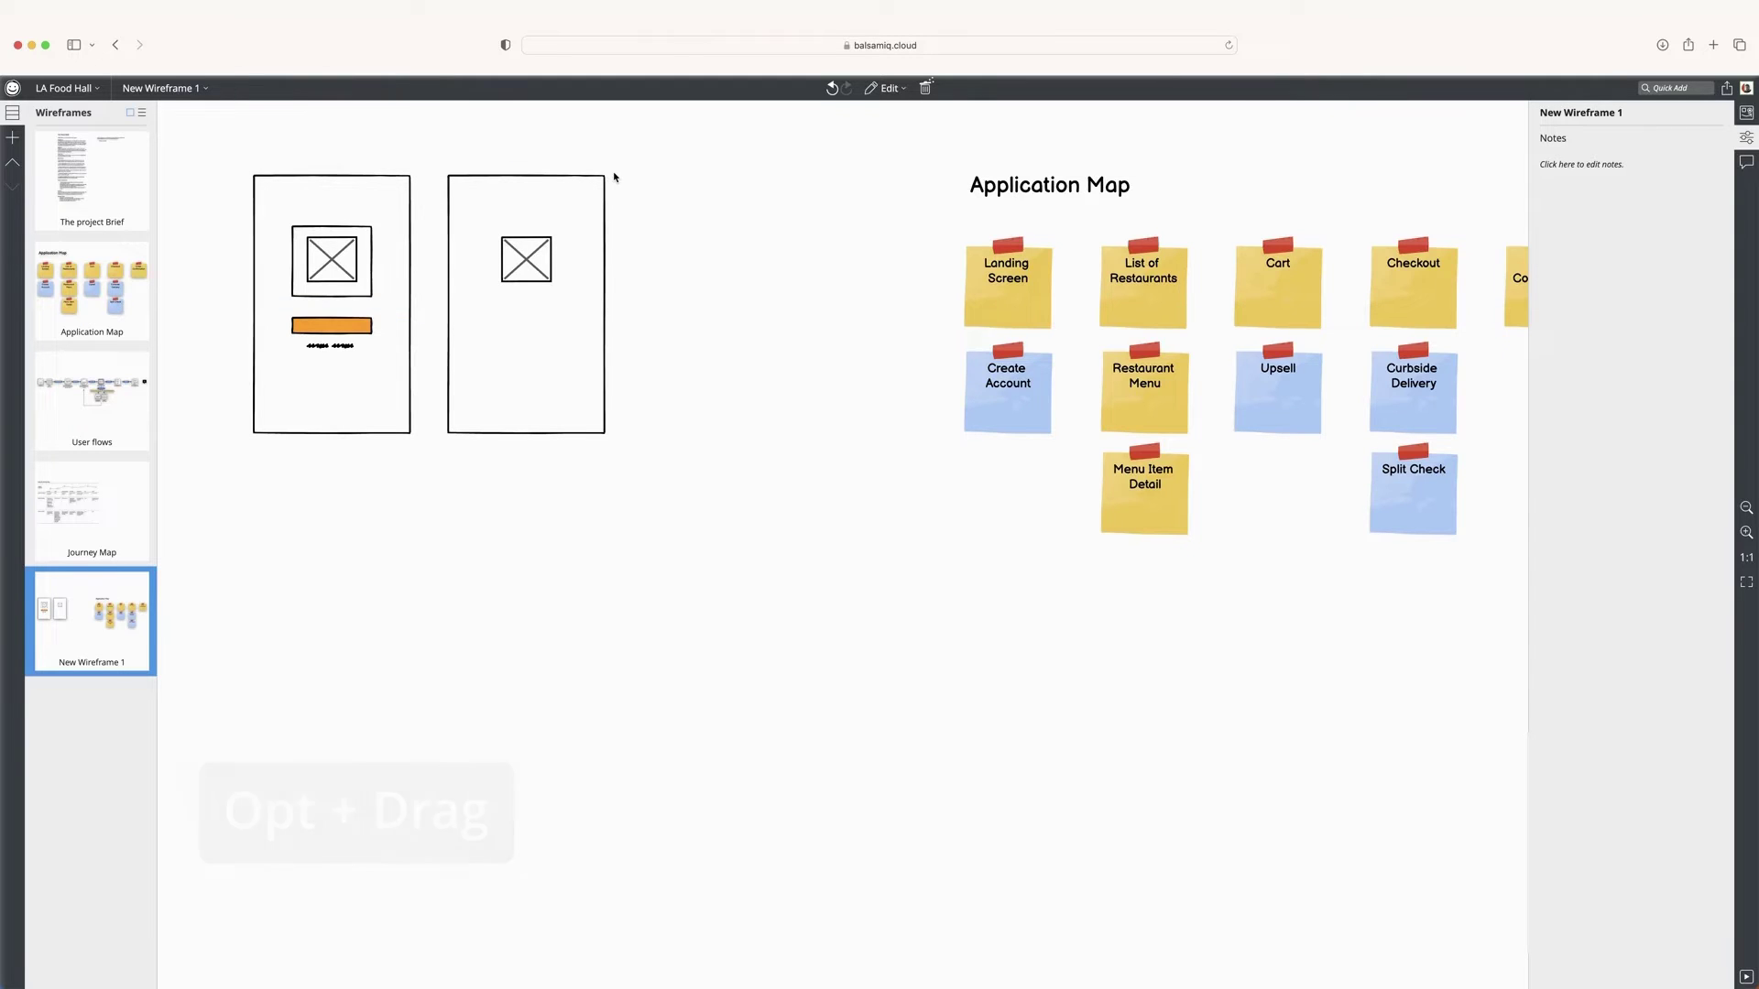
Draw a squiggly headline across the second screen and adjust it to about 198 by 14 within the frame.
key(y)
mouse_move(459, 192)
mouse_down()
mouse_move(586, 207)
mouse_move(589, 189)
mouse_move(661, 209)
mouse_move(651, 196)
mouse_up()
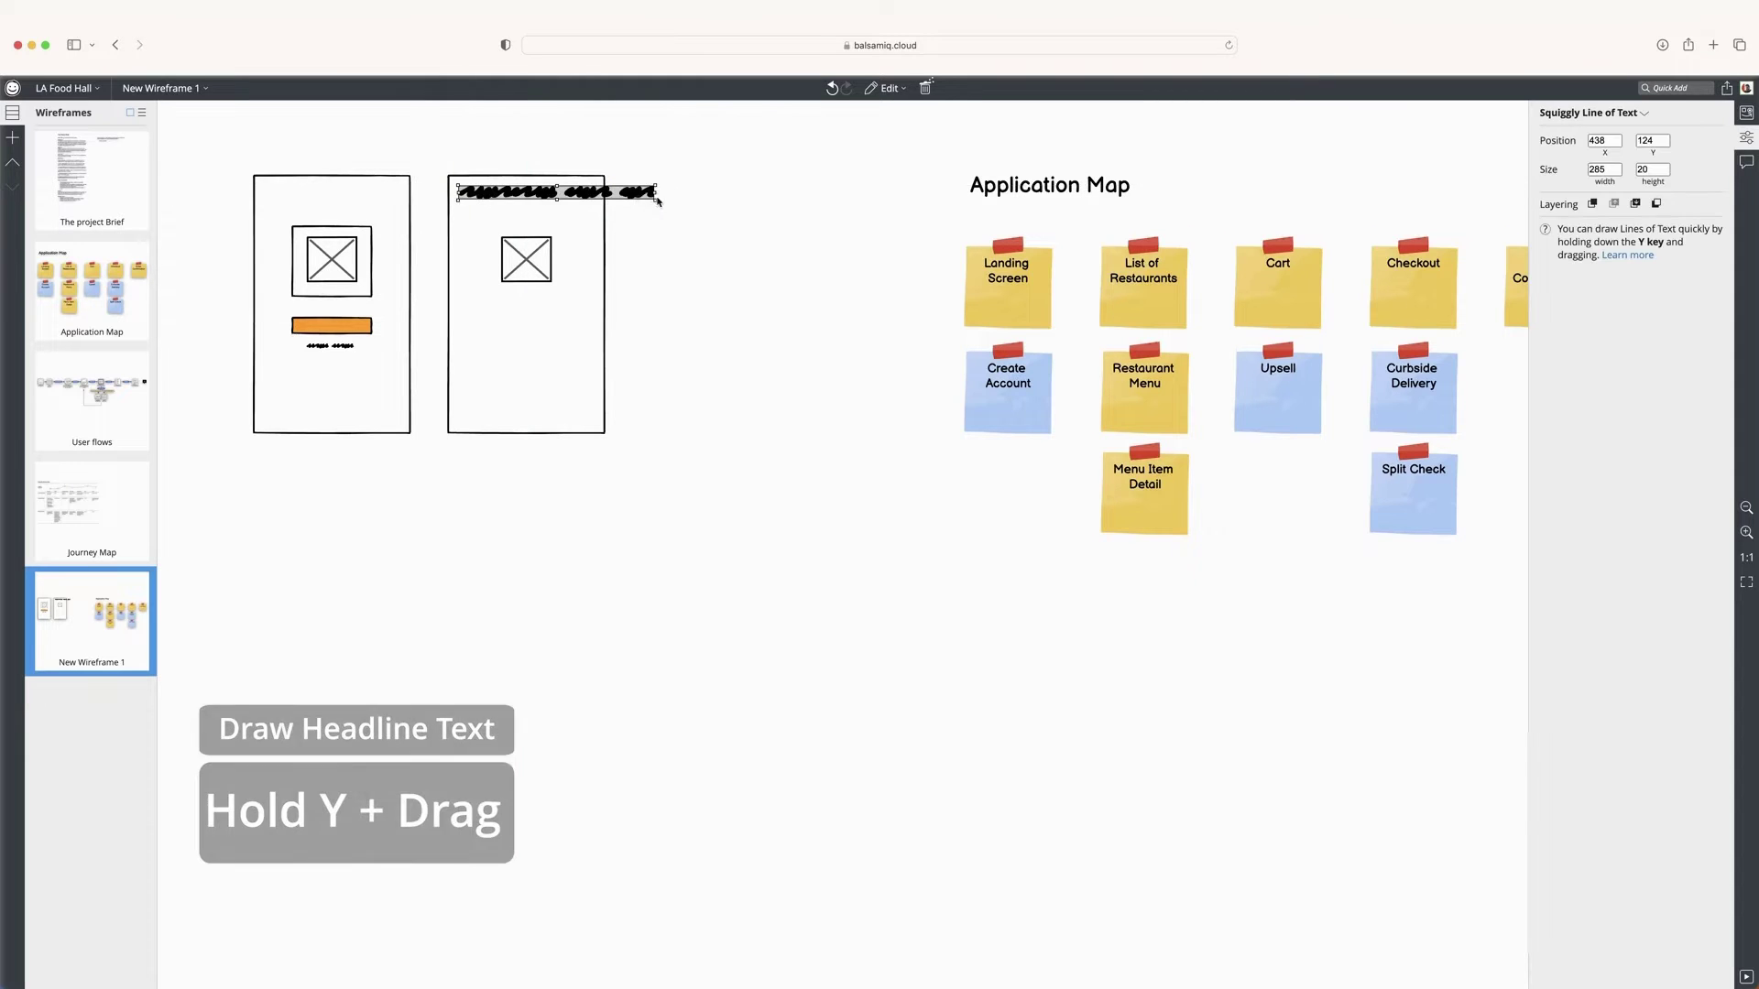
drag(527, 200, 503, 196)
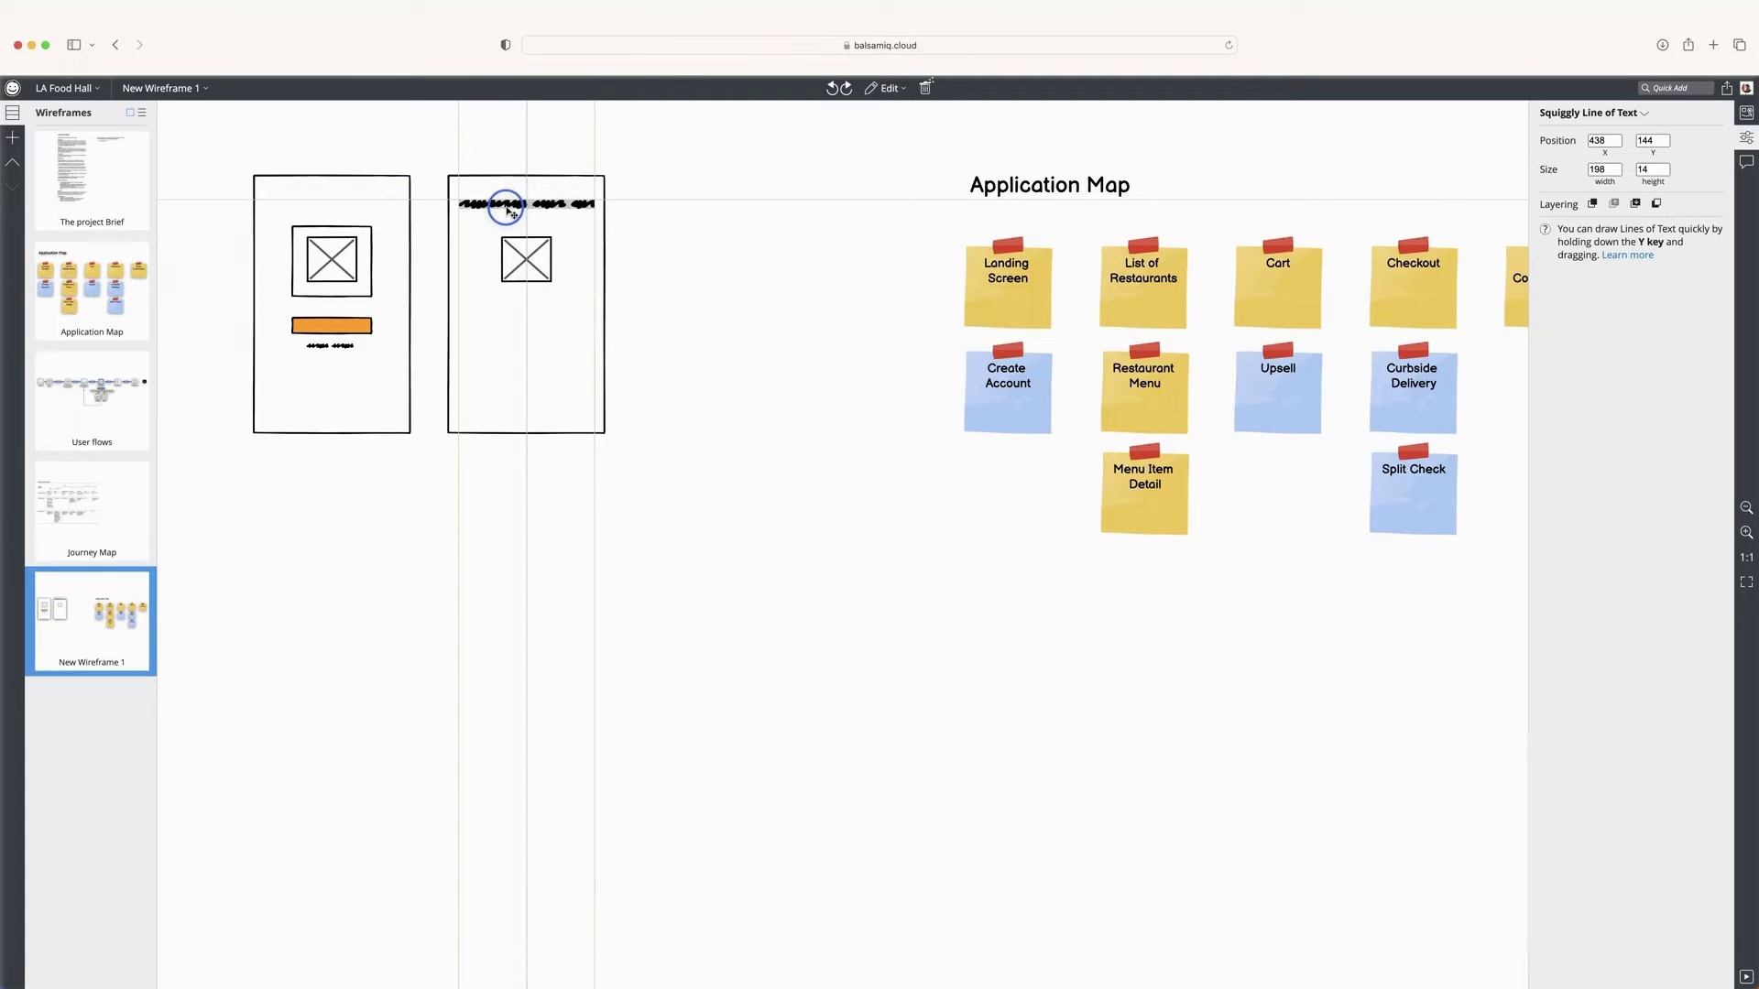
Arrange three copies of the image placeholder in a row beneath the headline and scale the row to about 198 by 55.
drag(516, 262, 607, 250)
shift+click(546, 248)
shift+click(484, 248)
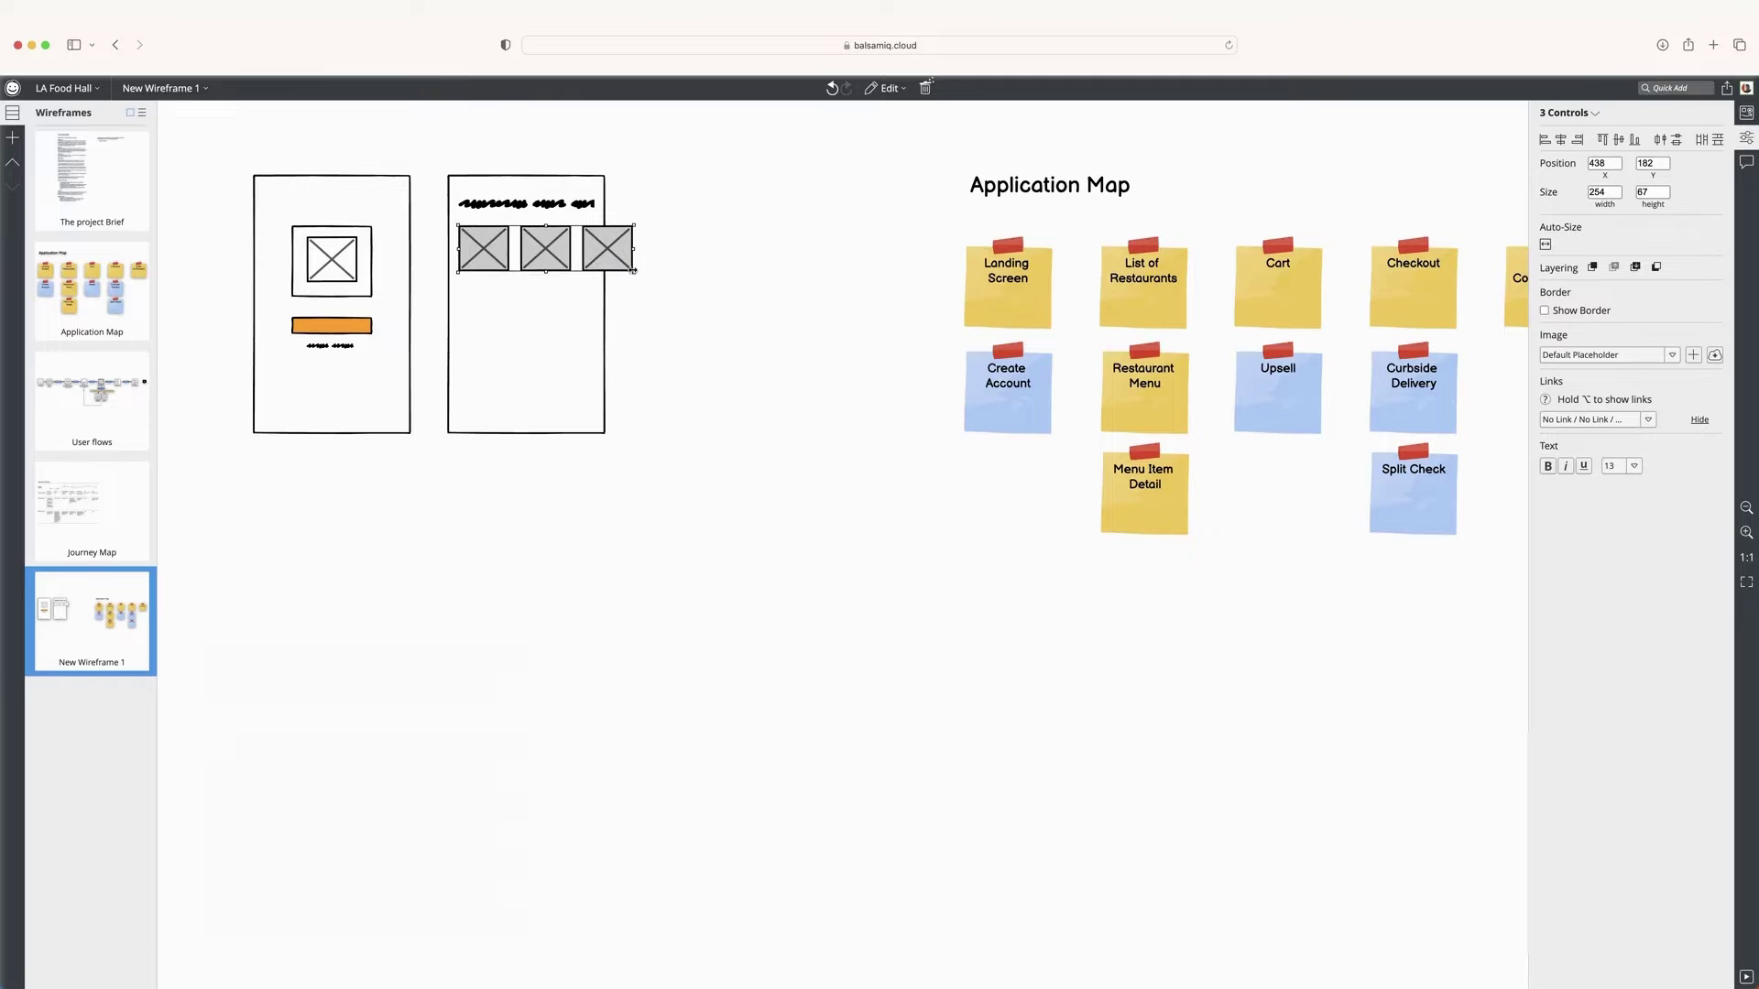
drag(633, 271, 593, 265)
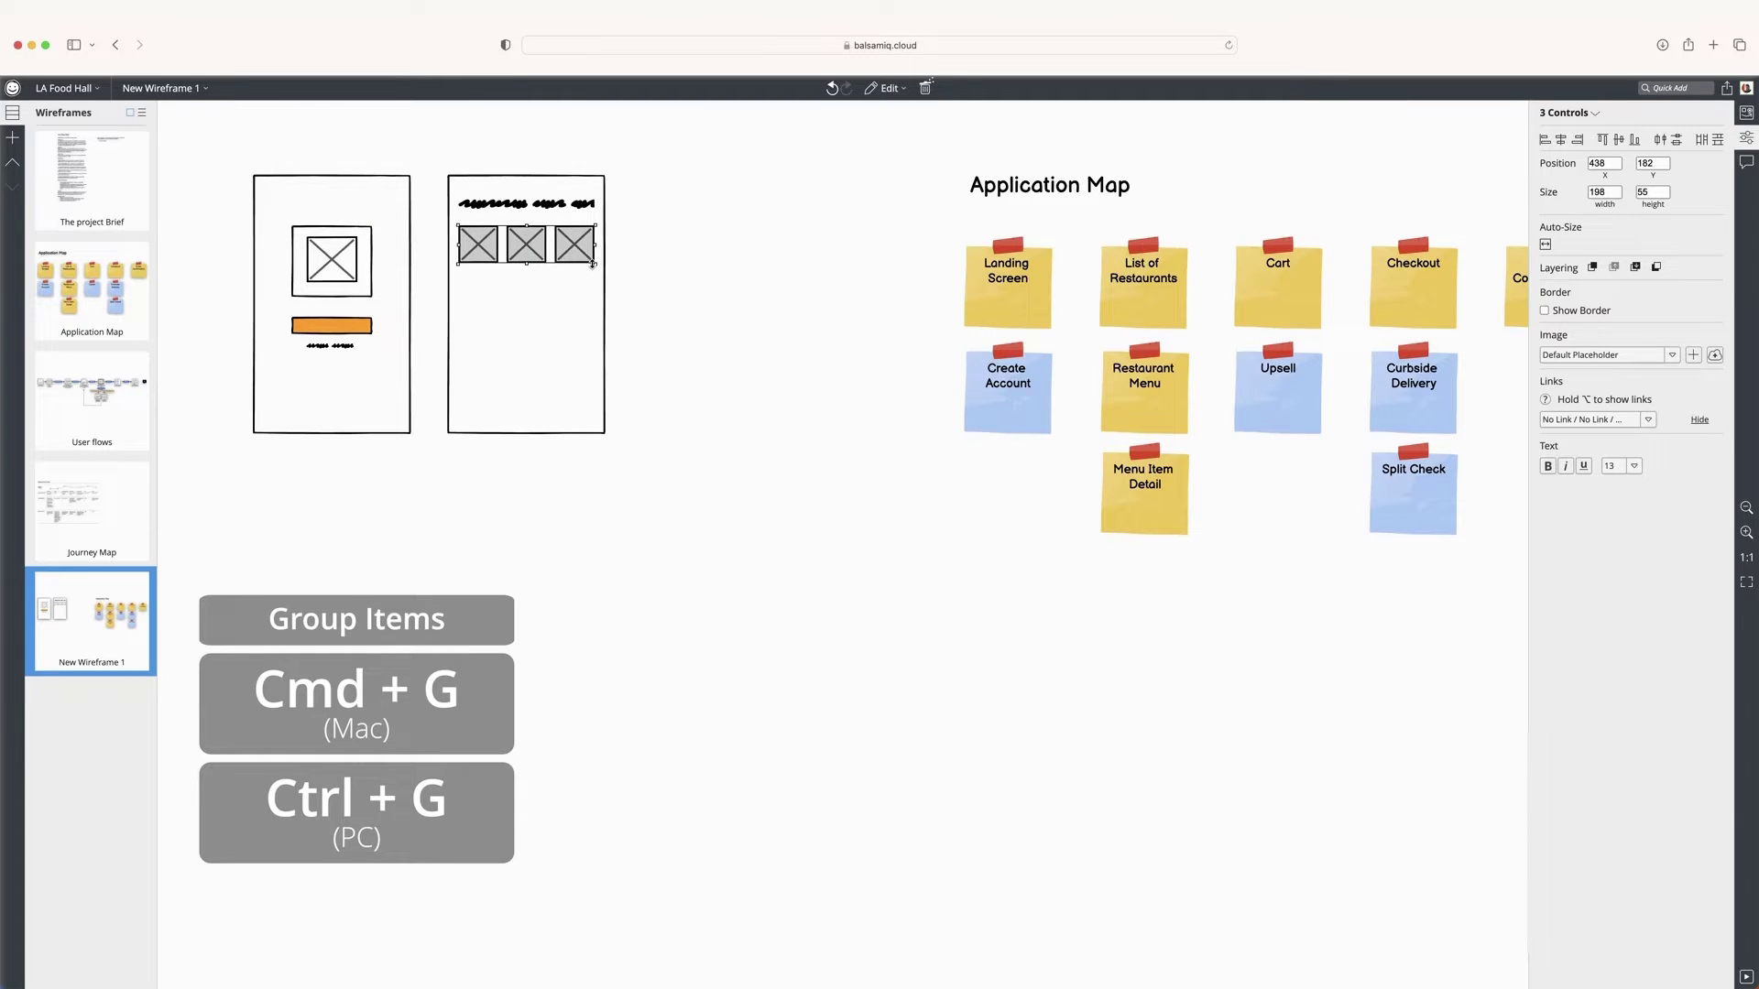
Duplicate the image row downward into a four-row grid and delete the last image of the final row.
drag(532, 245, 435, 334)
drag(530, 288, 570, 379)
click(660, 363)
click(575, 382)
key(Delete)
drag(622, 420, 484, 380)
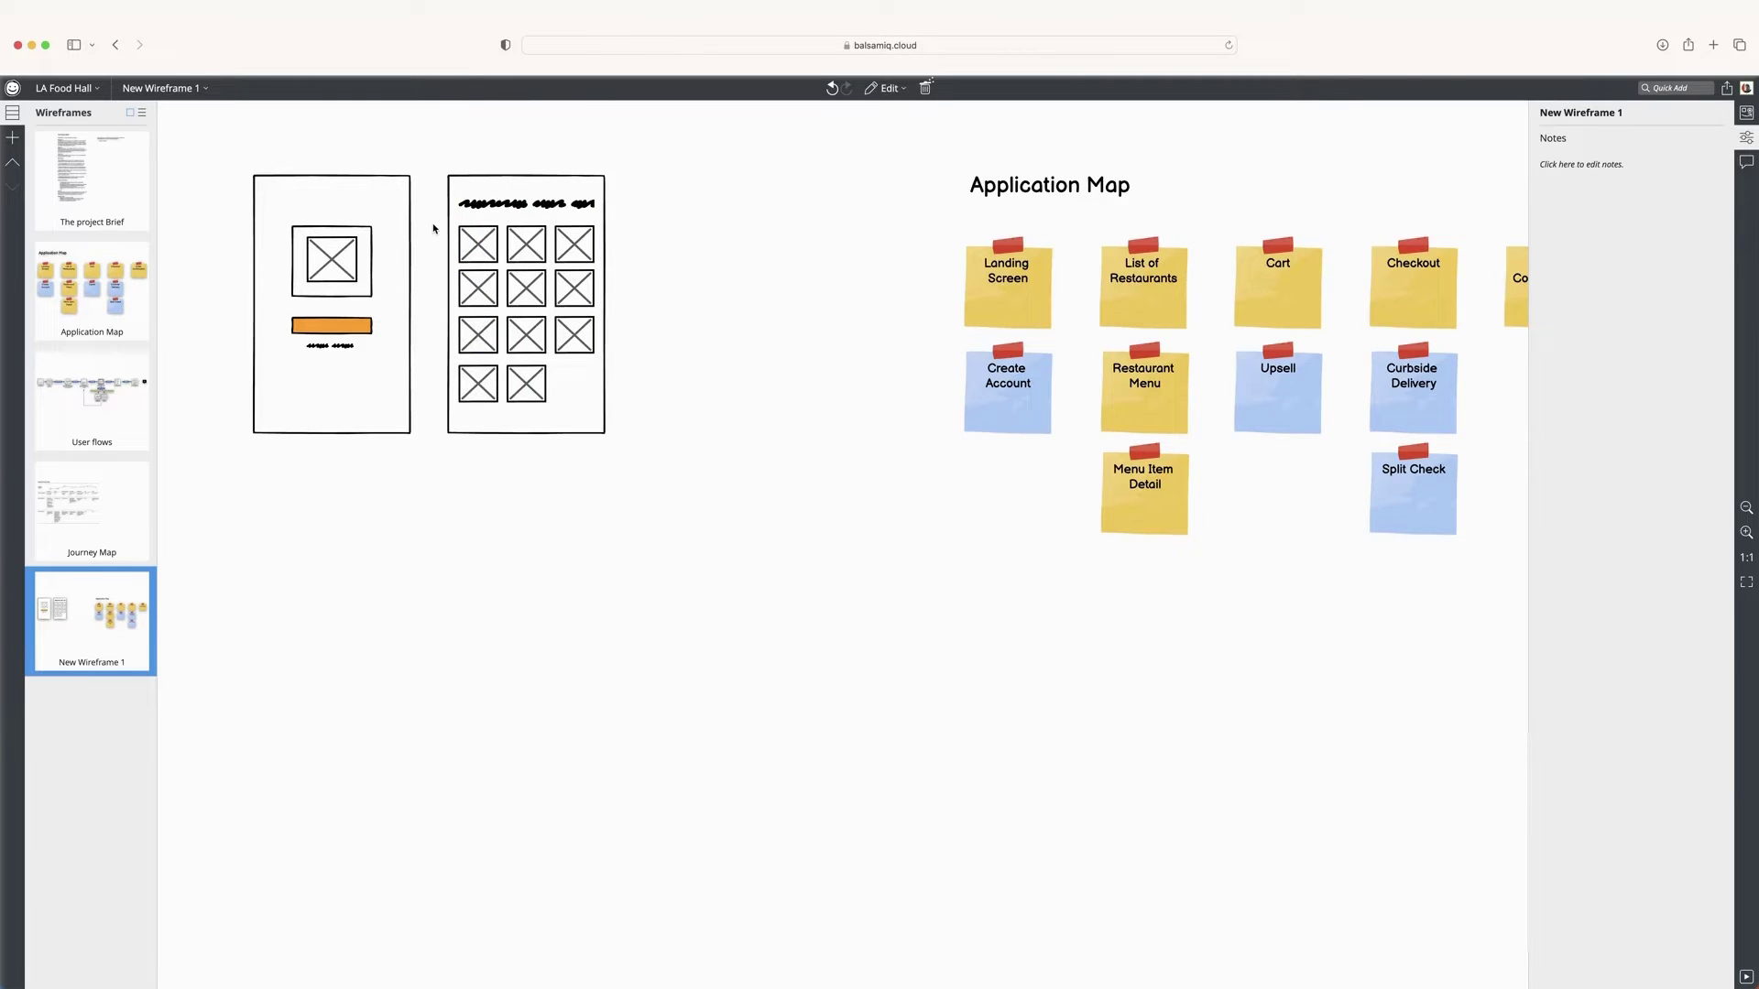
Distribute the first column's images evenly in height and align the images in the other columns with them.
drag(434, 228, 503, 420)
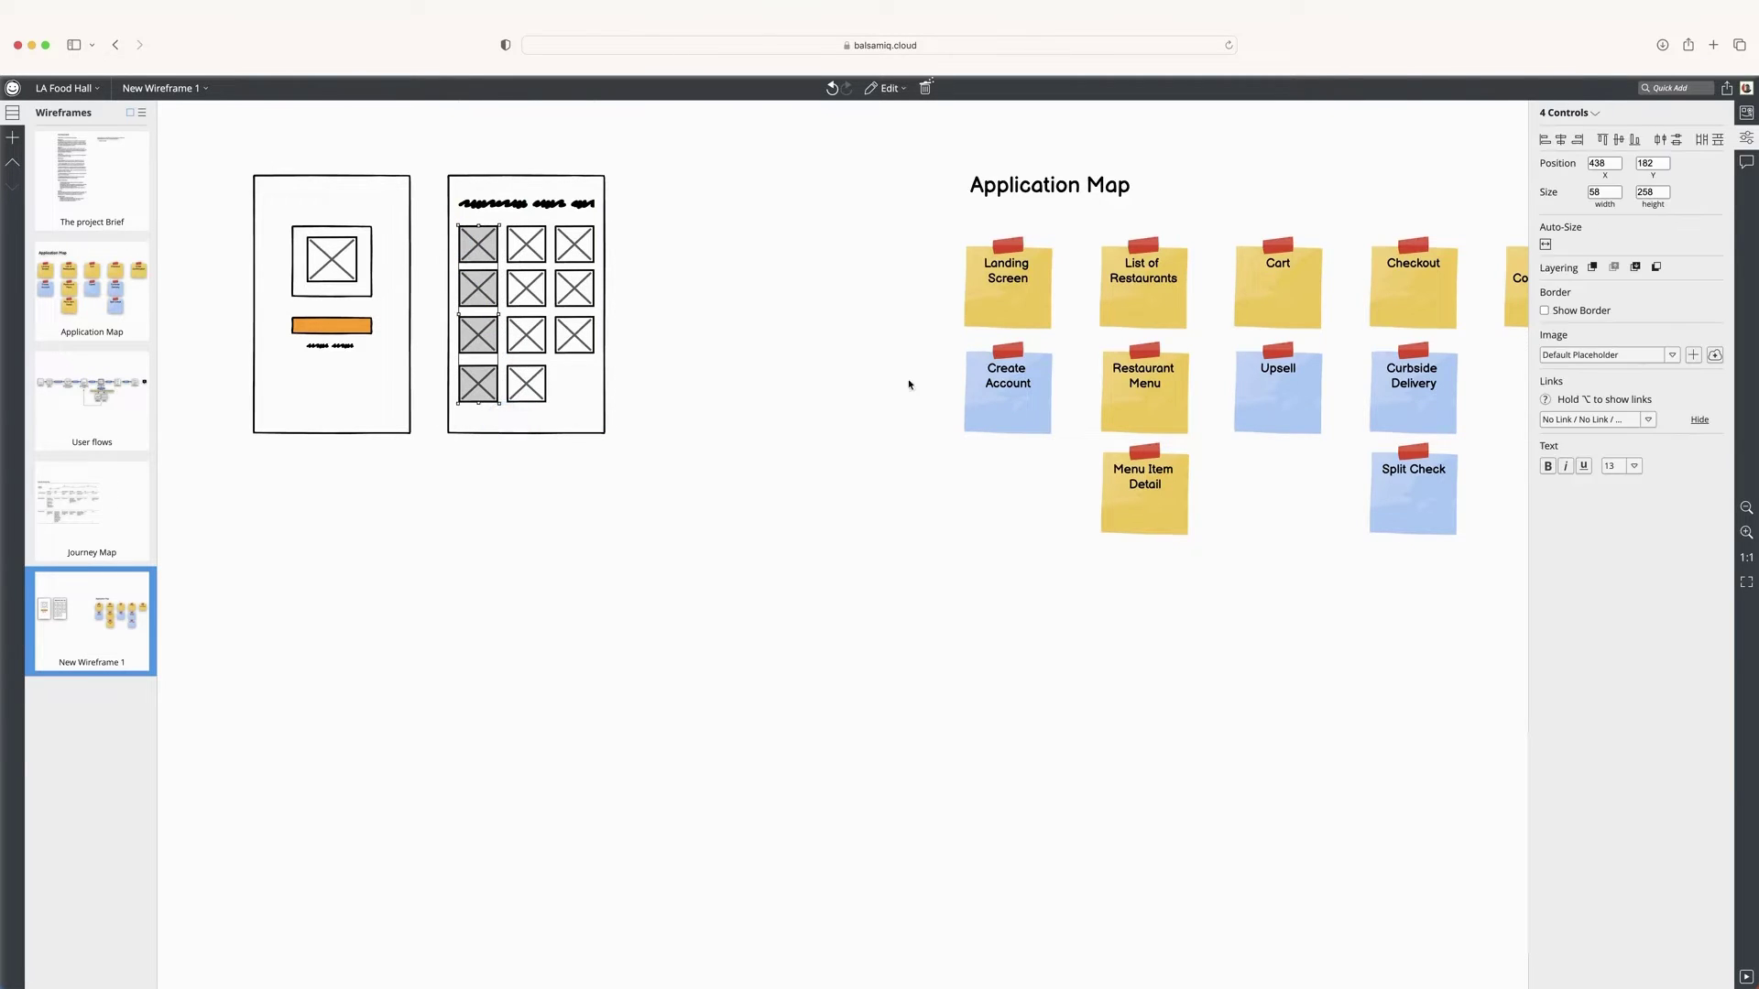
click(1659, 142)
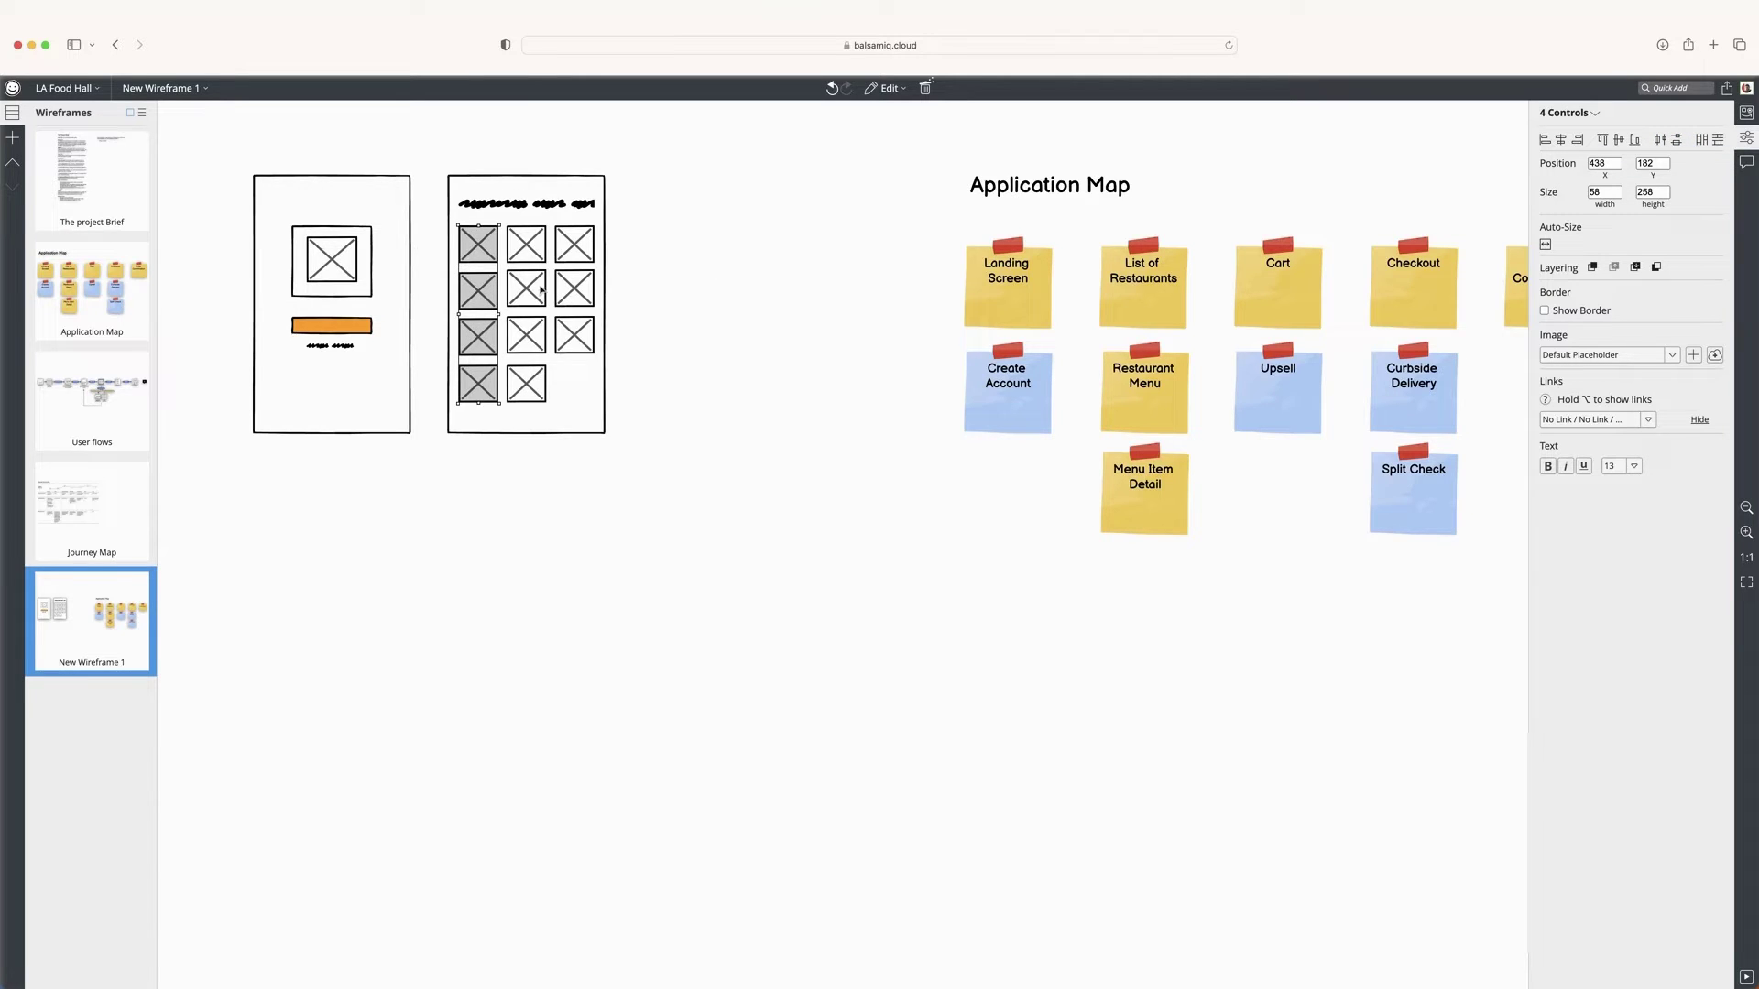
drag(645, 265, 505, 422)
drag(527, 289, 531, 296)
click(705, 332)
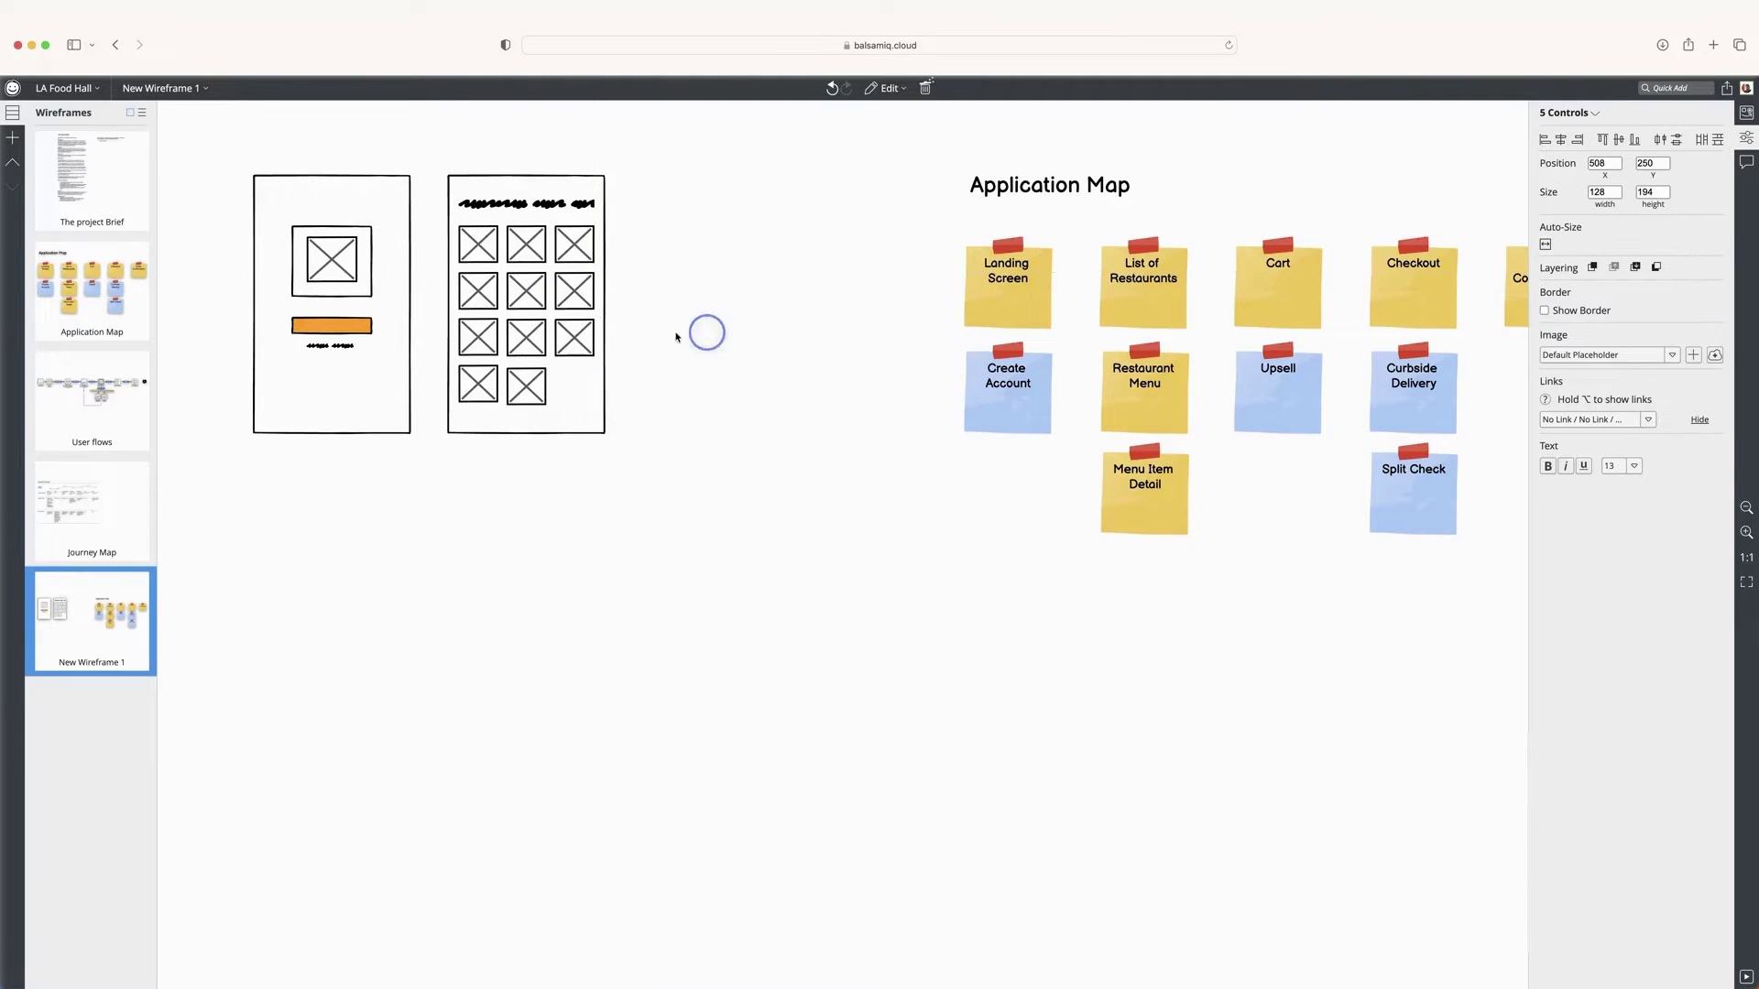
drag(530, 385, 529, 384)
click(531, 338)
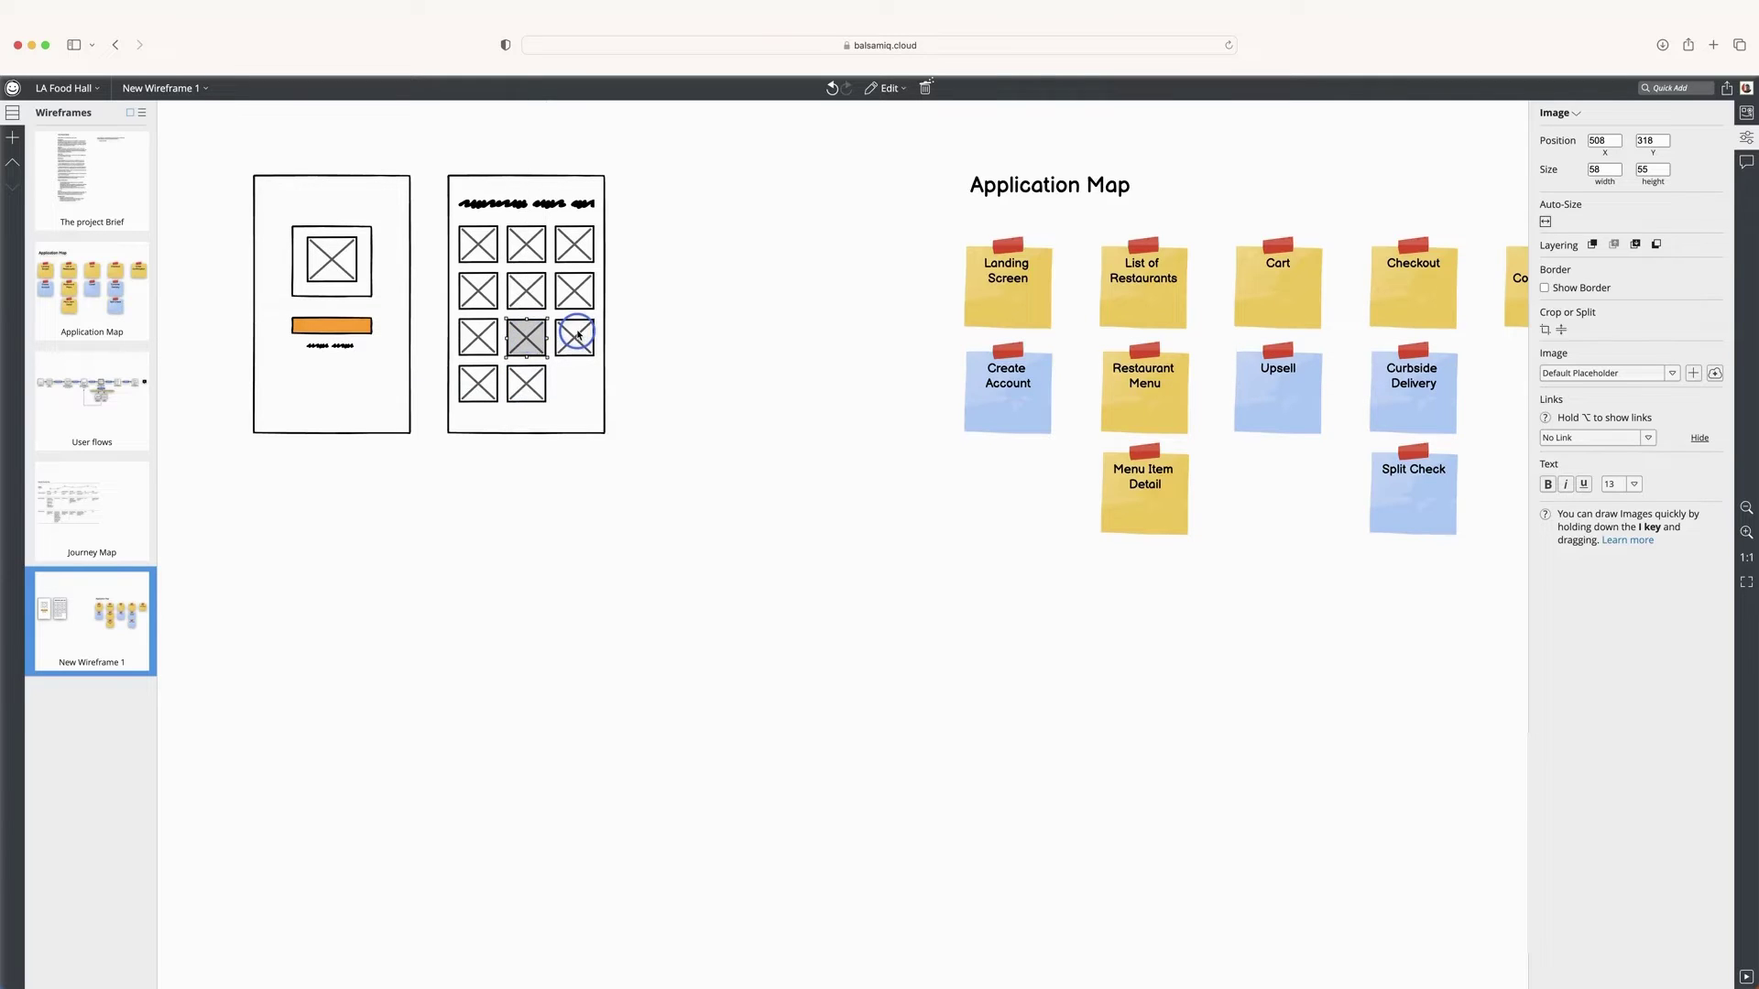
click(687, 315)
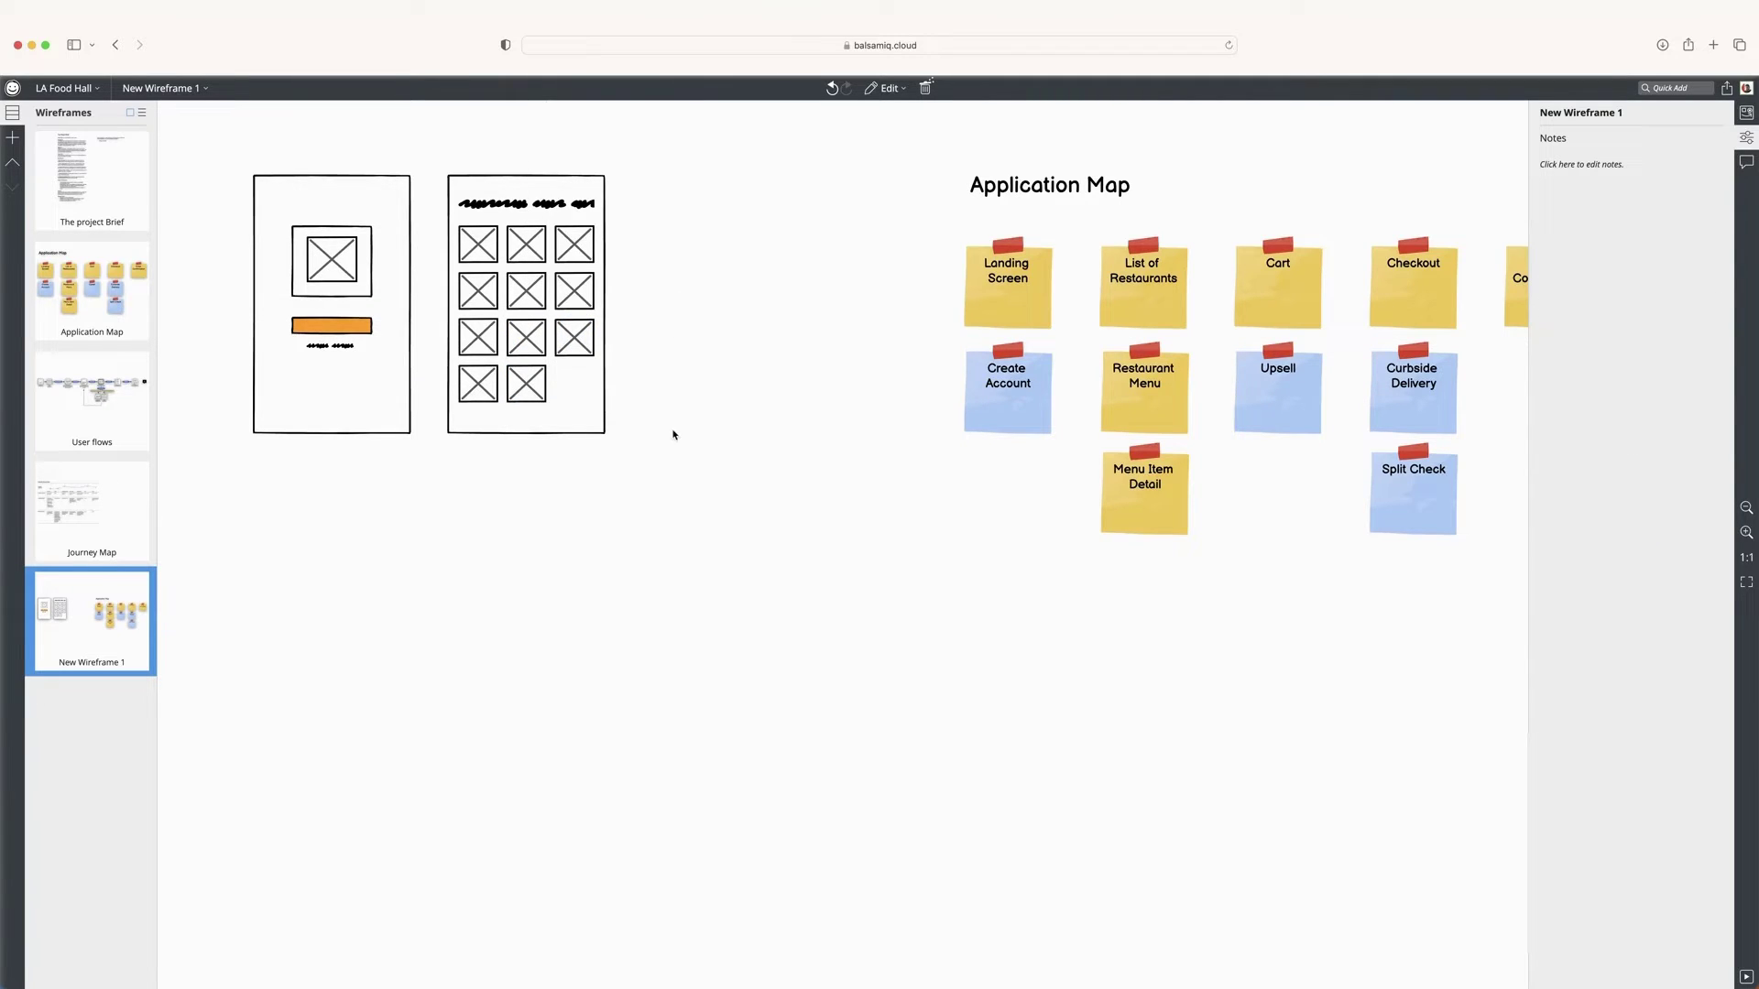
Draw three small header rectangles above the second screen's headline, one at the left edge and two at the right.
drag(554, 500, 451, 193)
click(766, 291)
key(r)
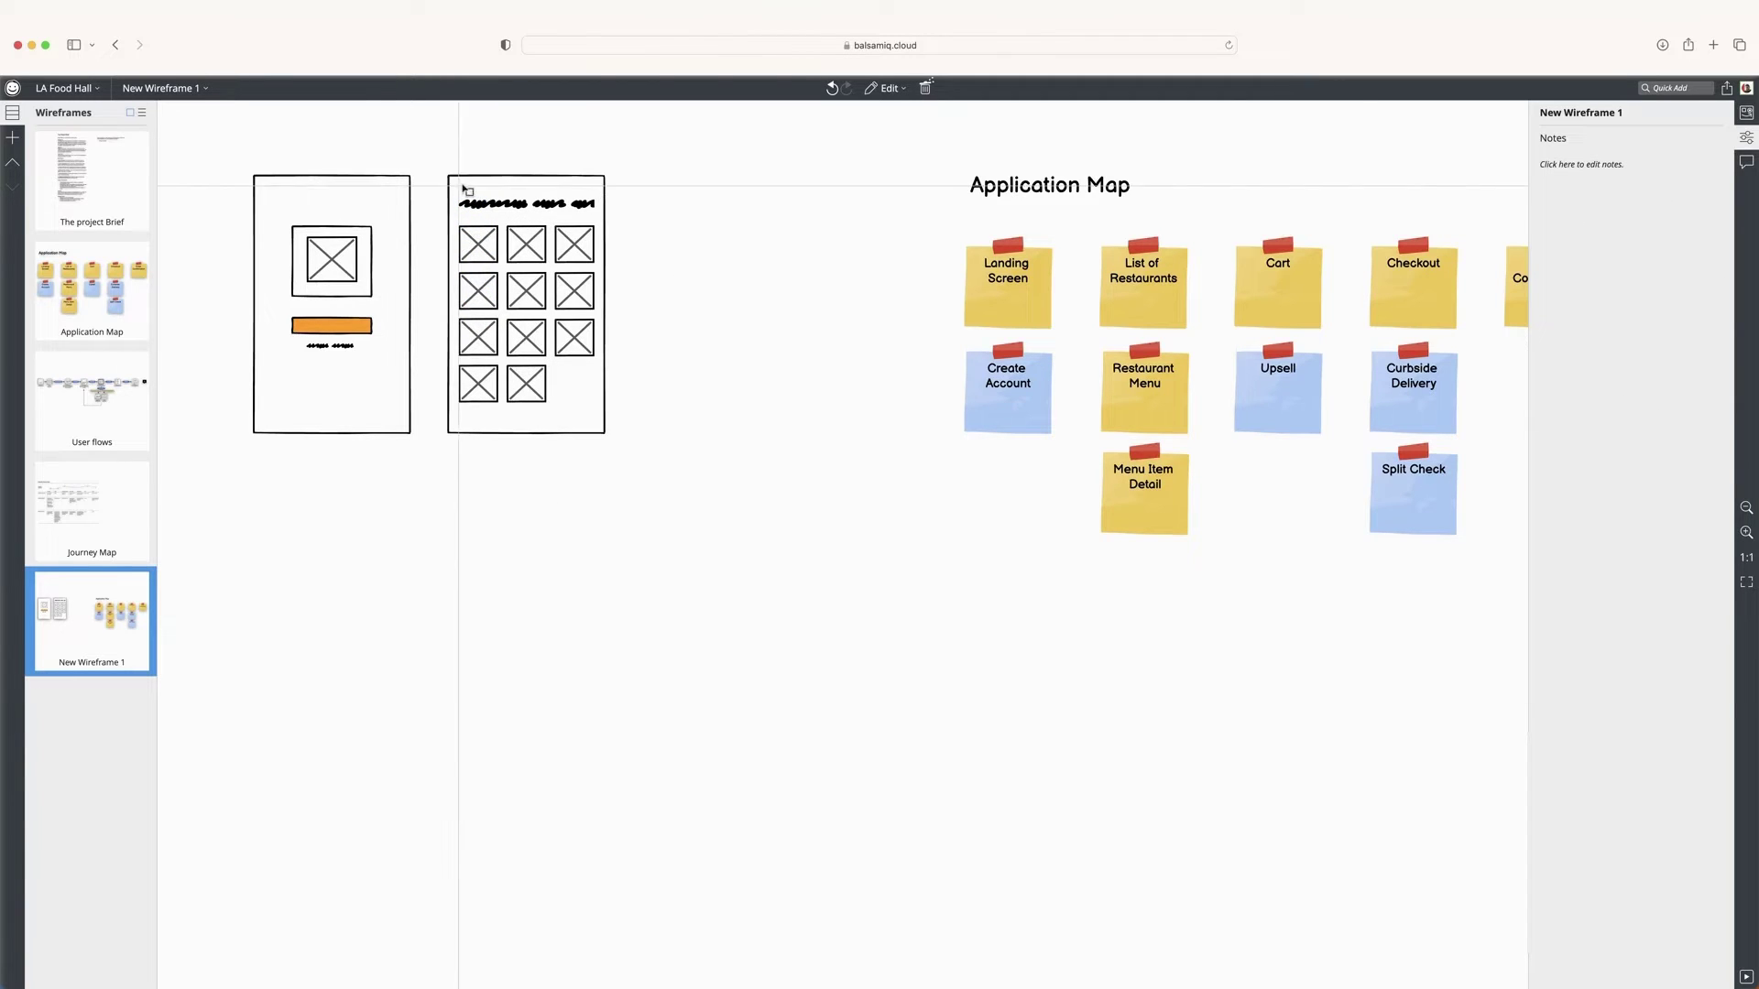
drag(460, 185, 472, 194)
drag(565, 185, 589, 191)
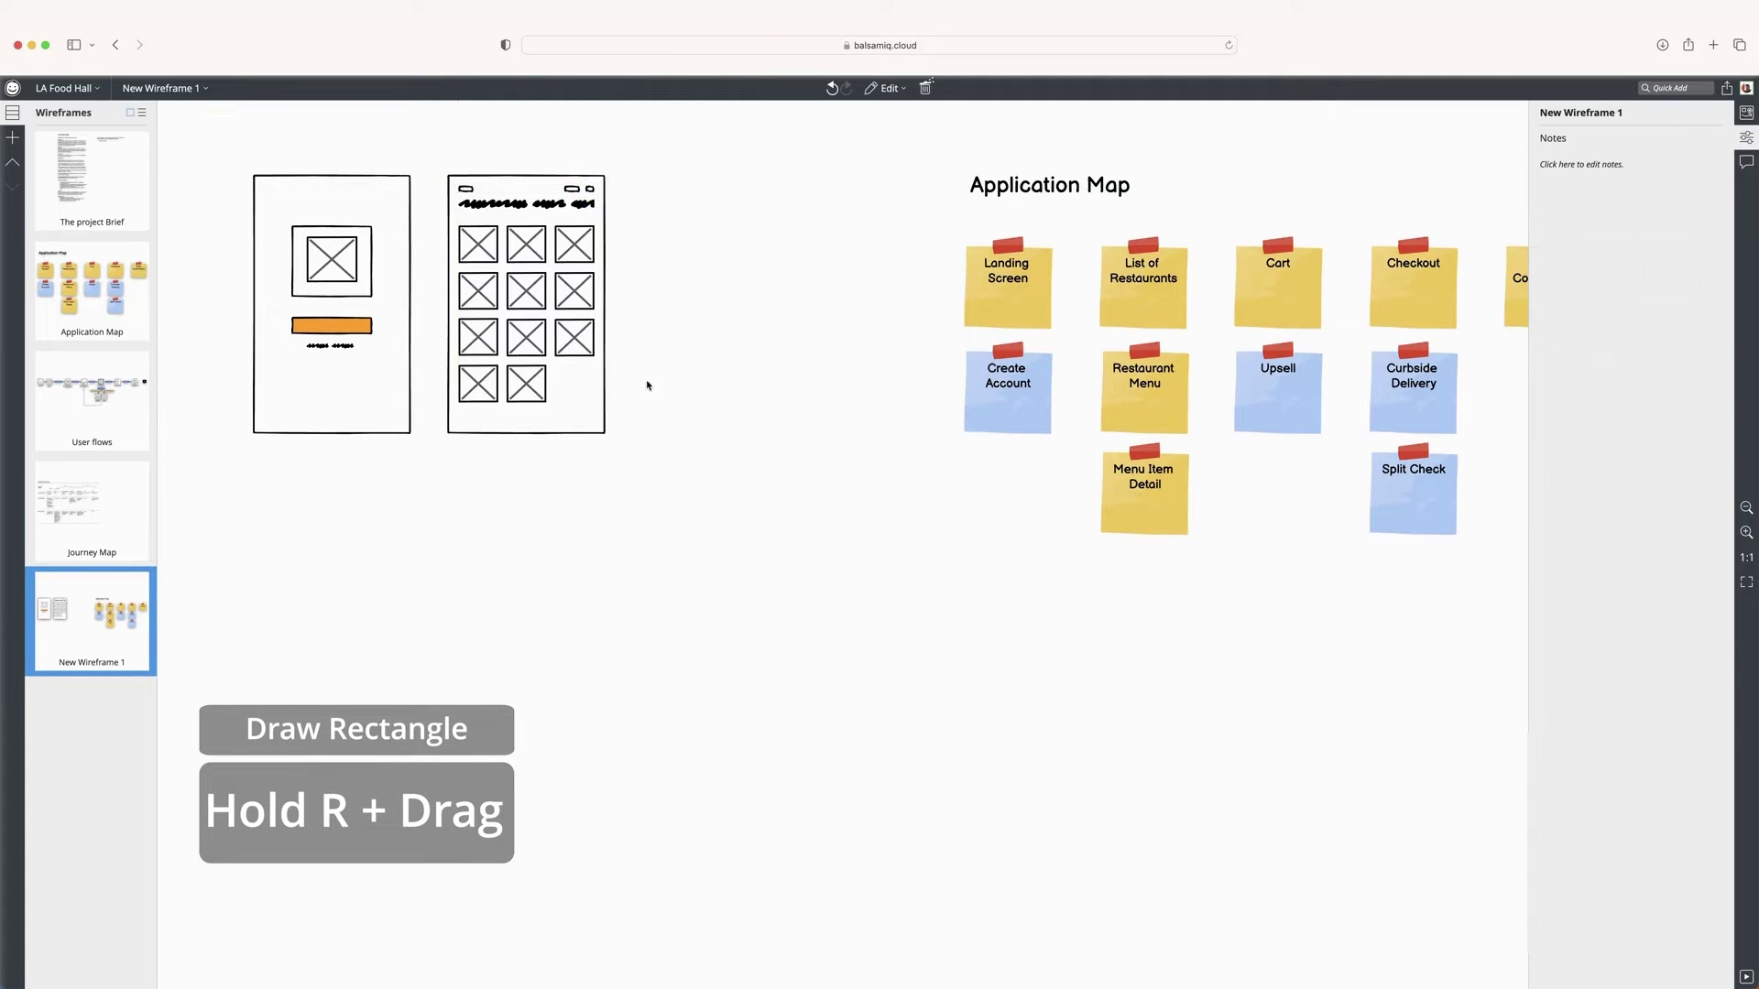
Copy the whole second screen below itself and delete the image grid from the copy.
drag(433, 161, 652, 452)
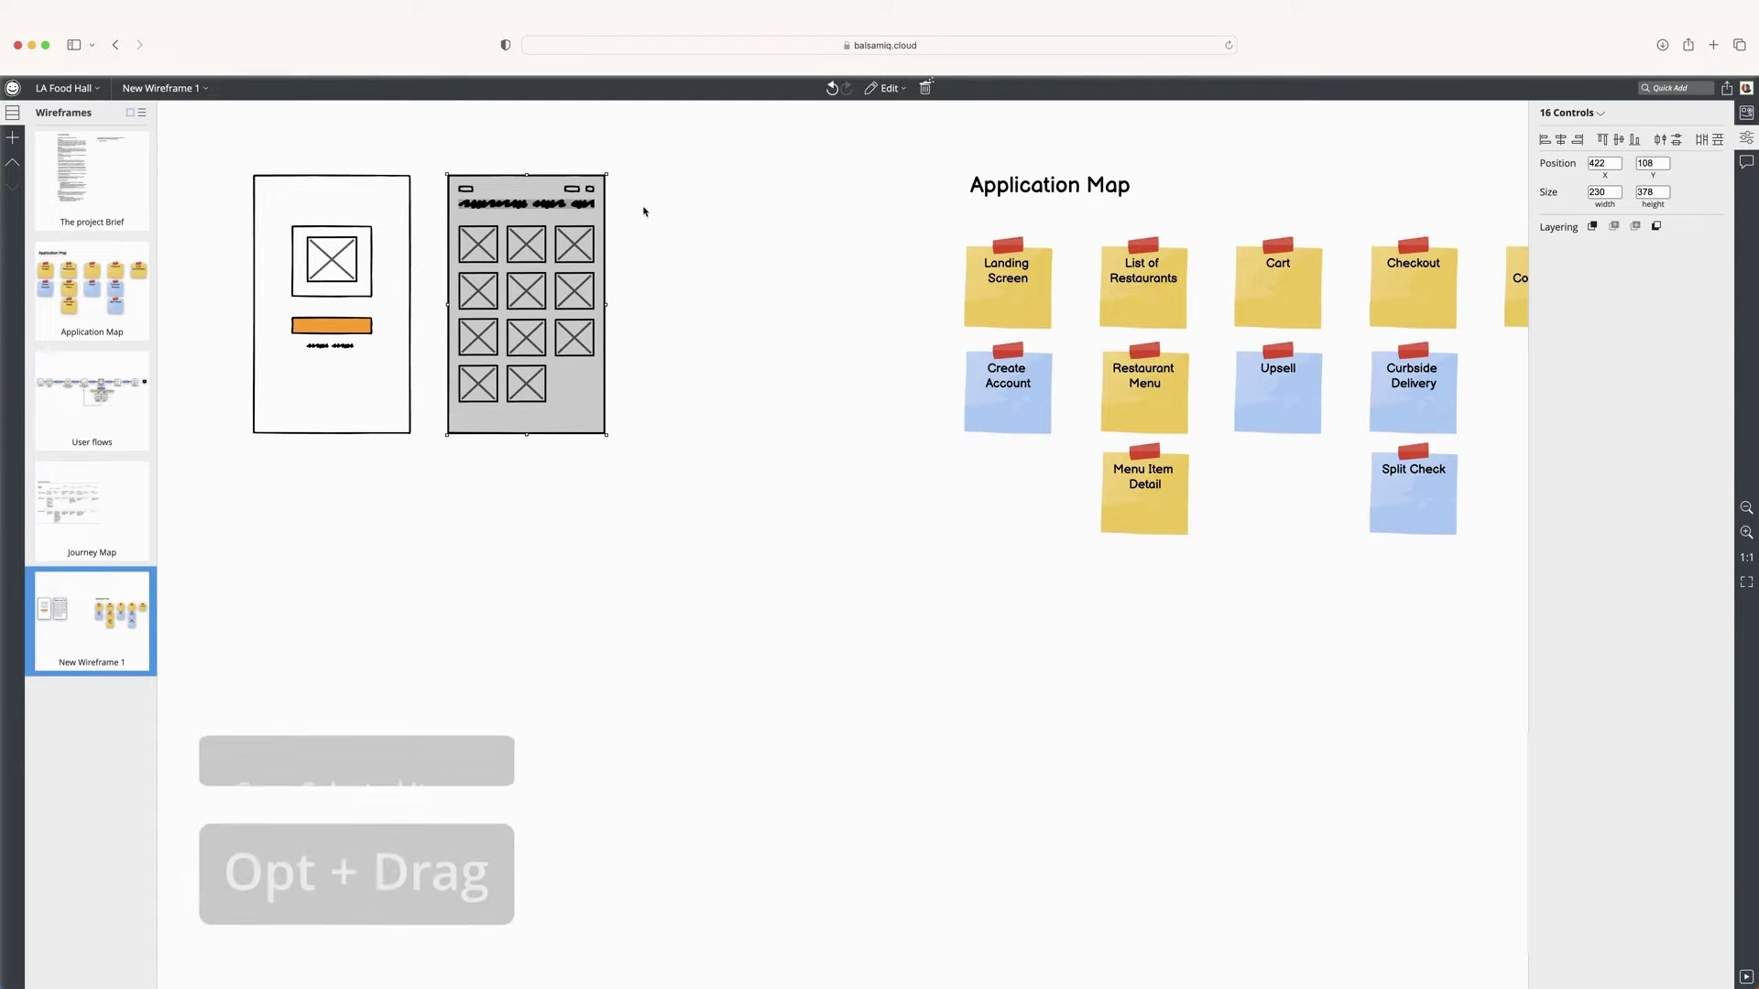
drag(523, 191, 522, 469)
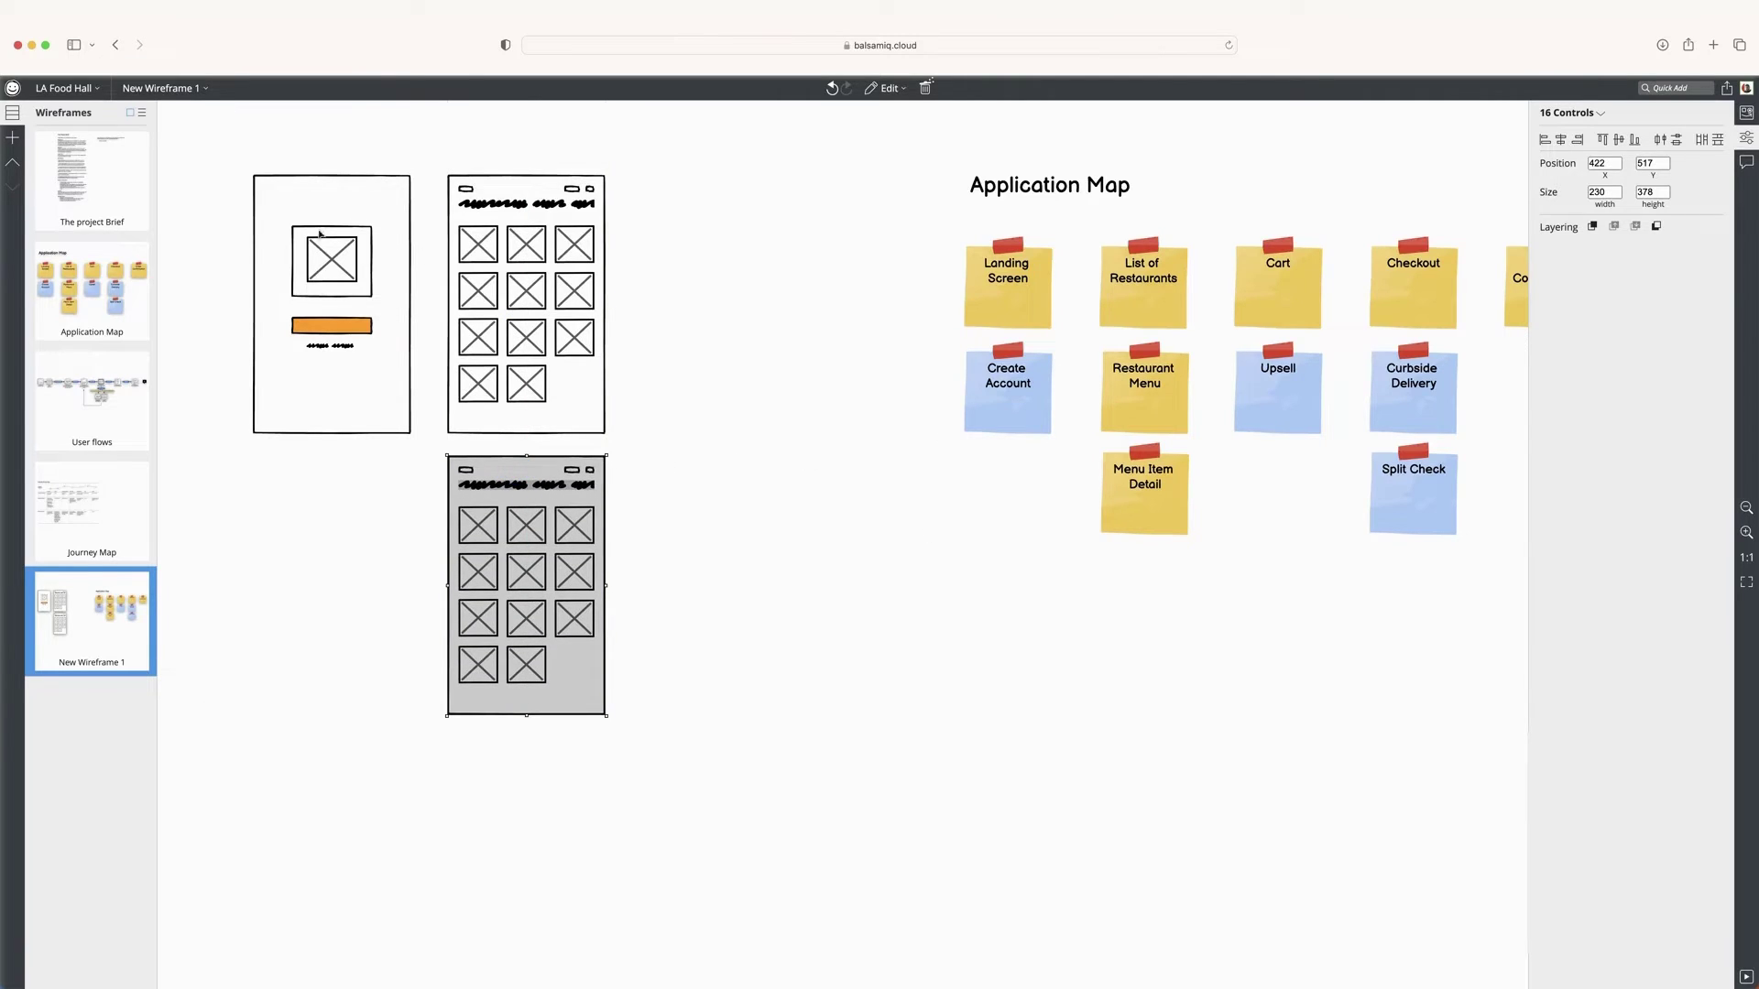
click(441, 557)
drag(410, 499, 648, 720)
key(BackSpace)
Copy the landing screen's image placeholder into the third screen and stretch it into a banner about 198 by 50 below the headline.
click(296, 230)
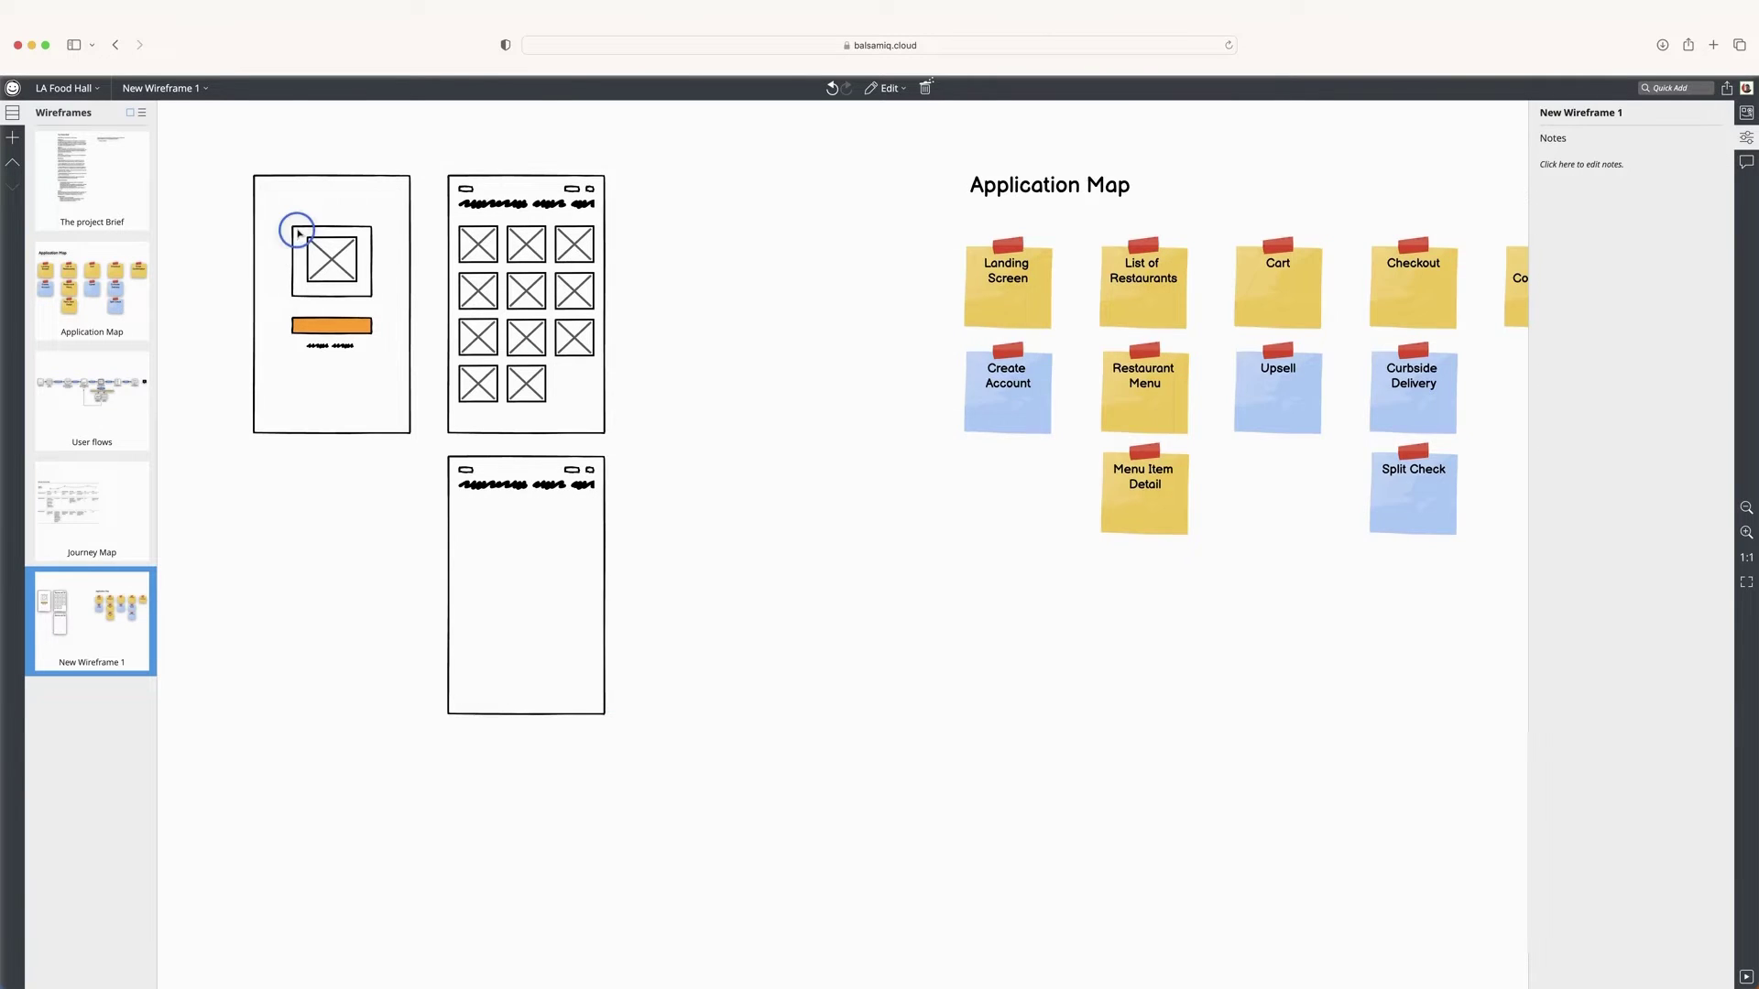
drag(323, 253, 474, 517)
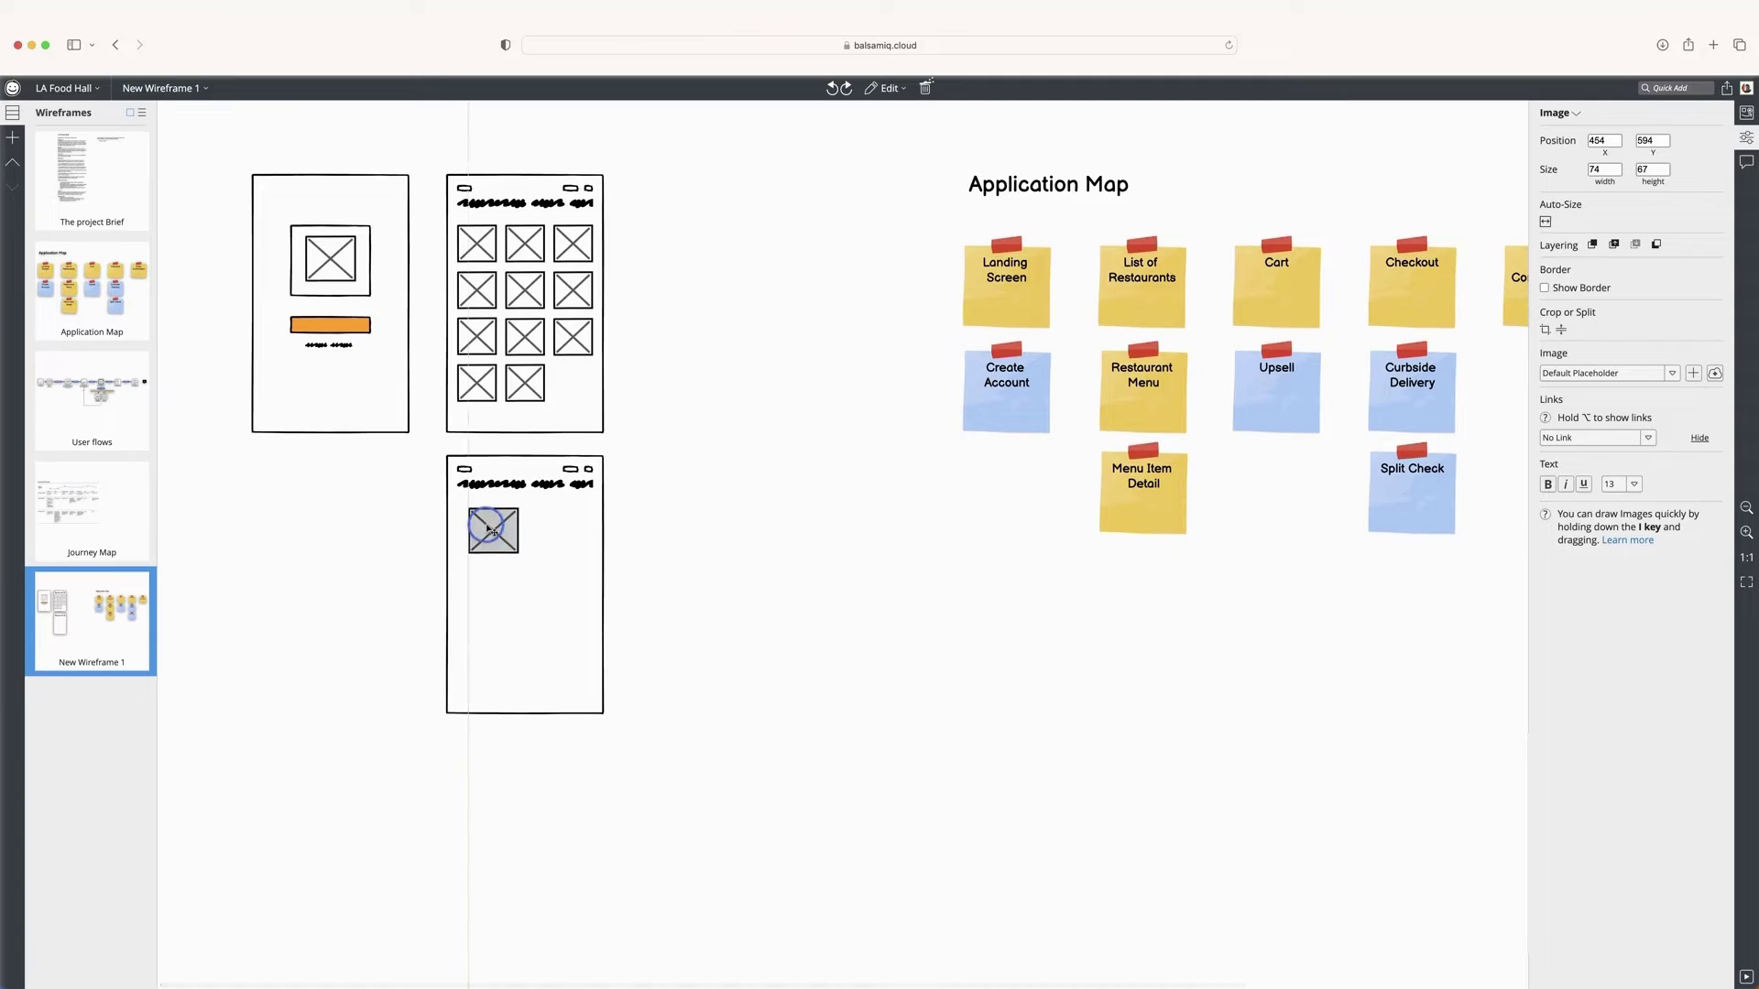
drag(510, 548, 594, 534)
Set the third screen's headline height to 10, shorten its width to about 161 and move it closer to the banner.
click(545, 486)
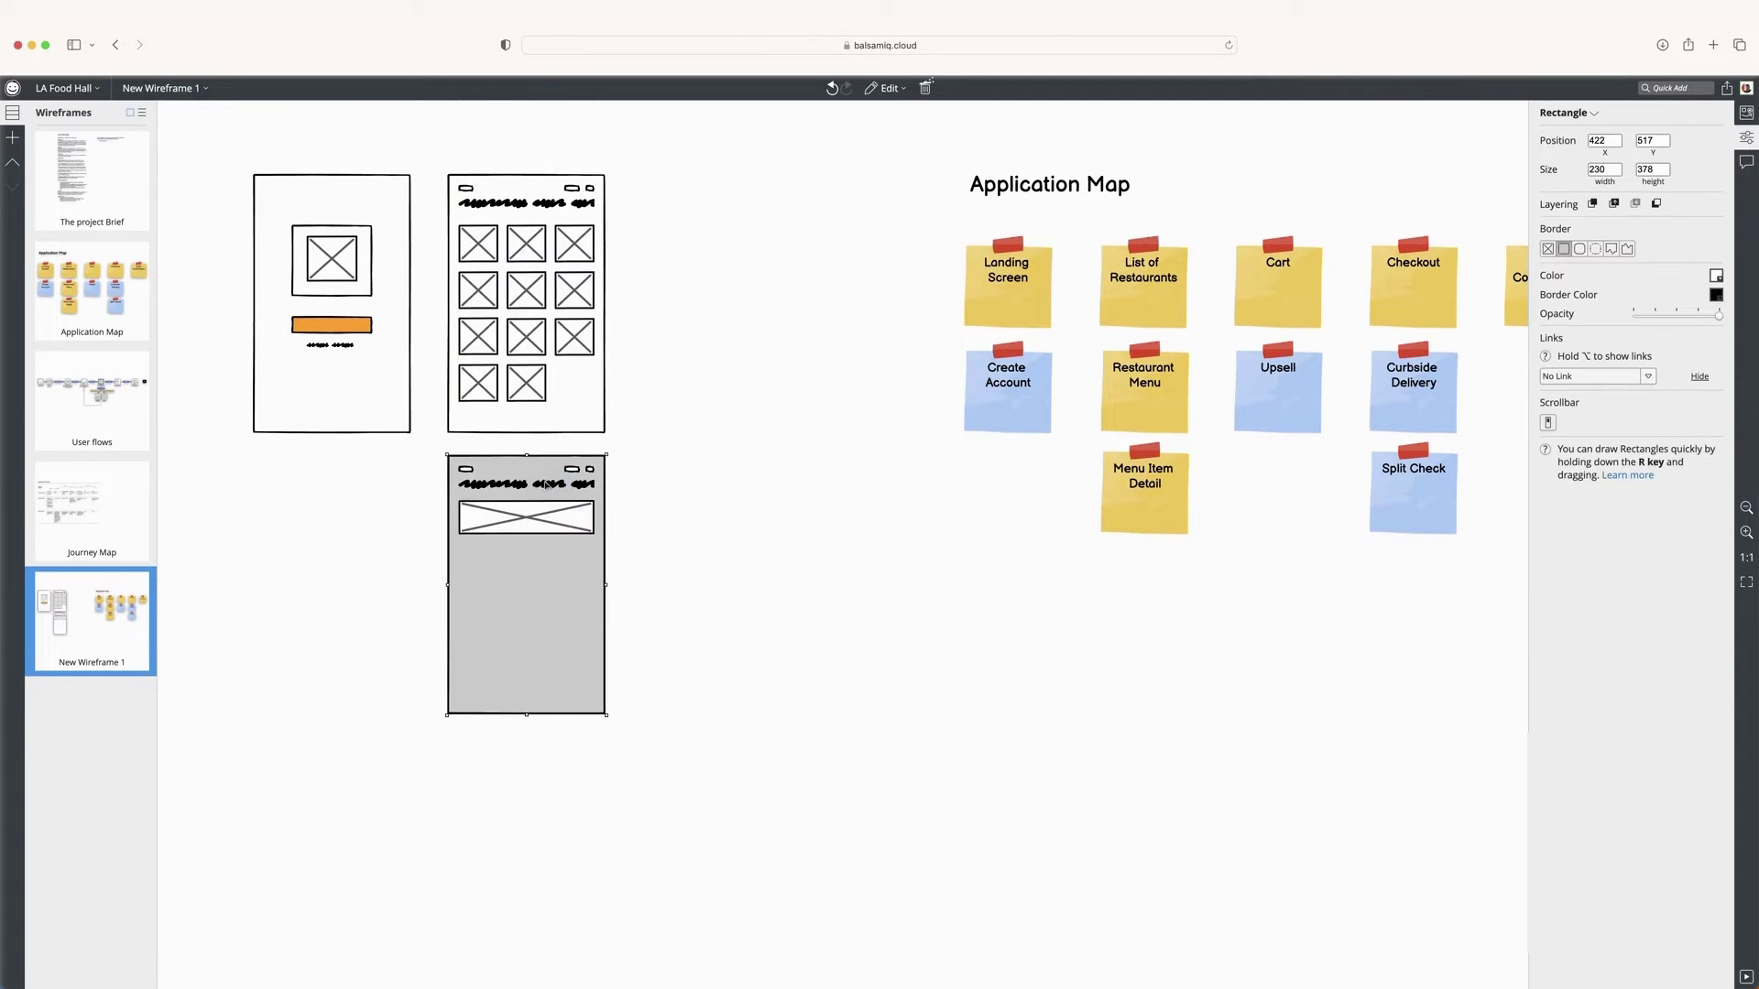
click(546, 485)
click(1652, 170)
text(10)
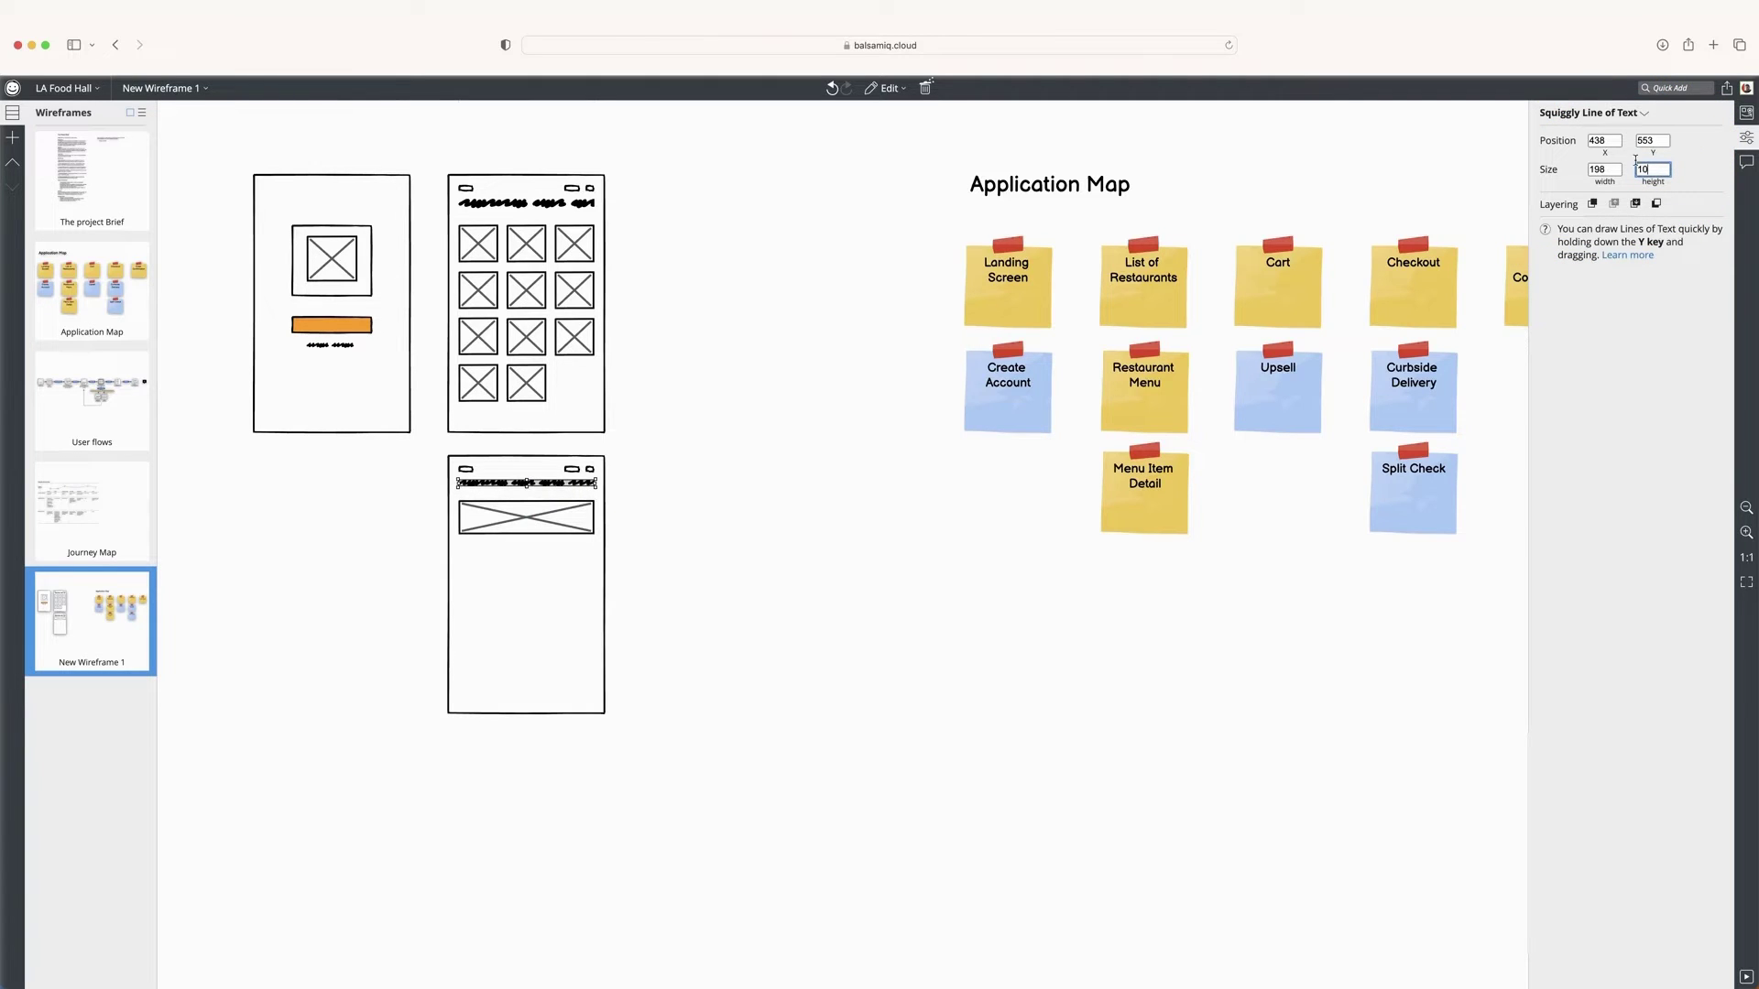
drag(596, 483, 533, 493)
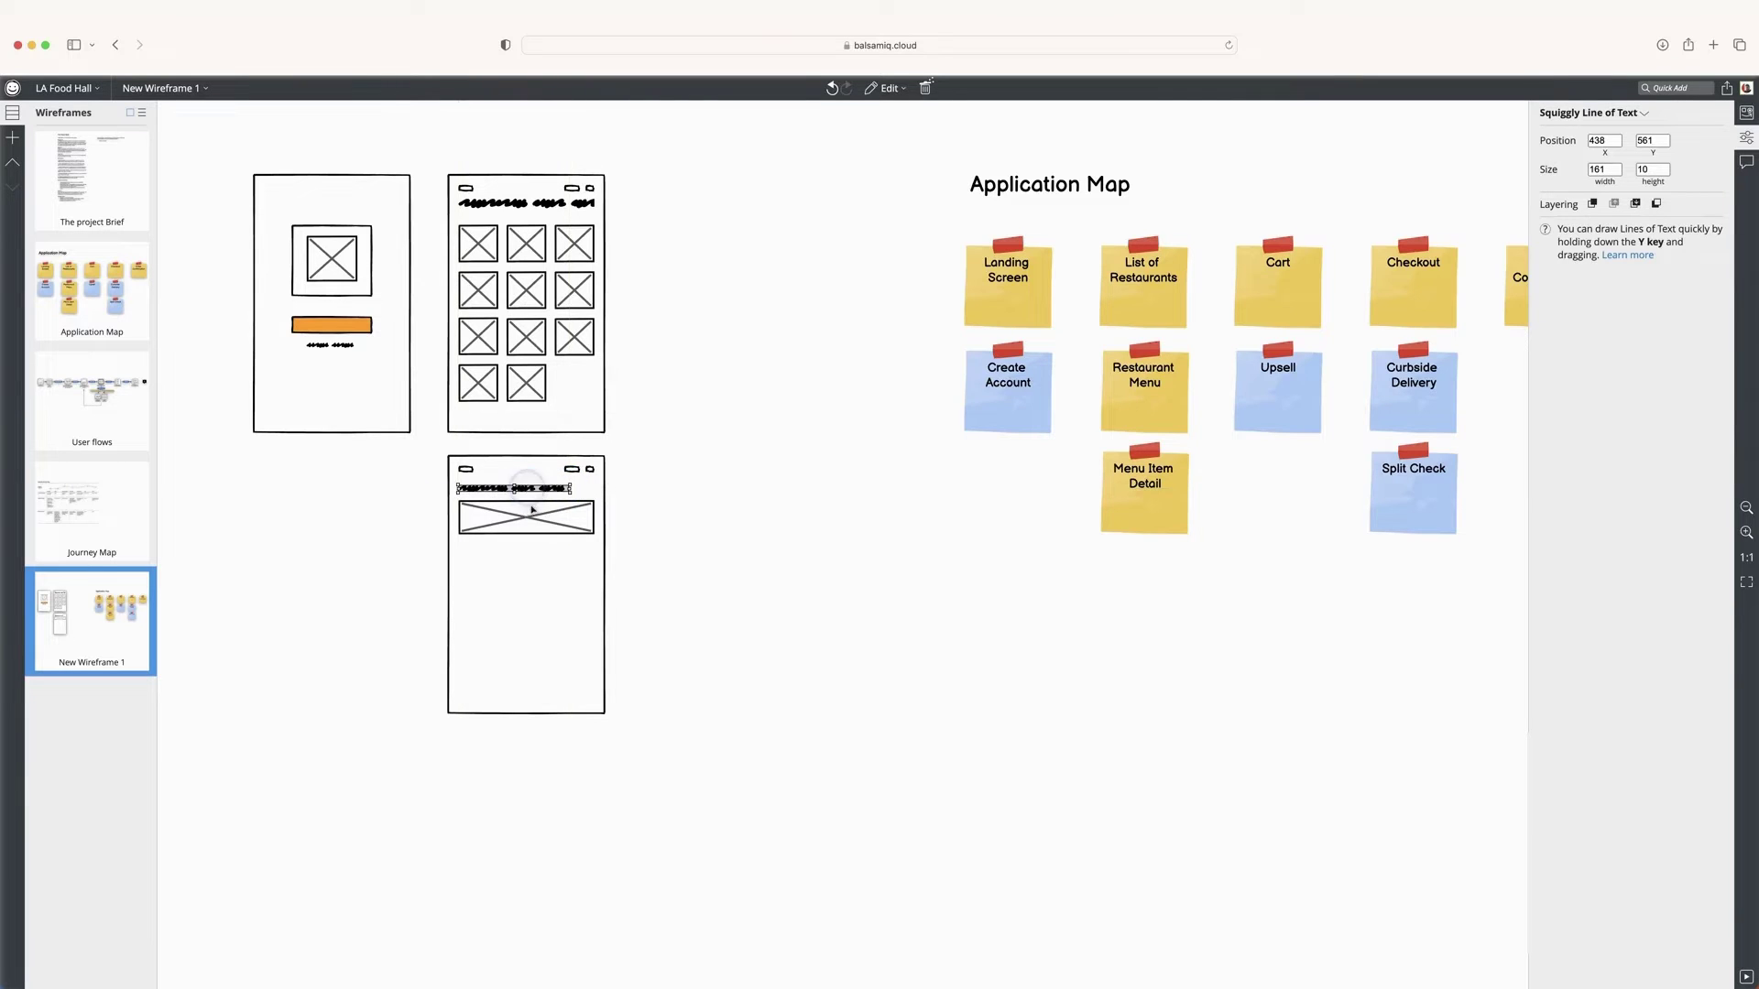
Draw two side-by-side squiggly text blocks below the third screen's banner, sizing the right one to about 88 by 67.
click(519, 529)
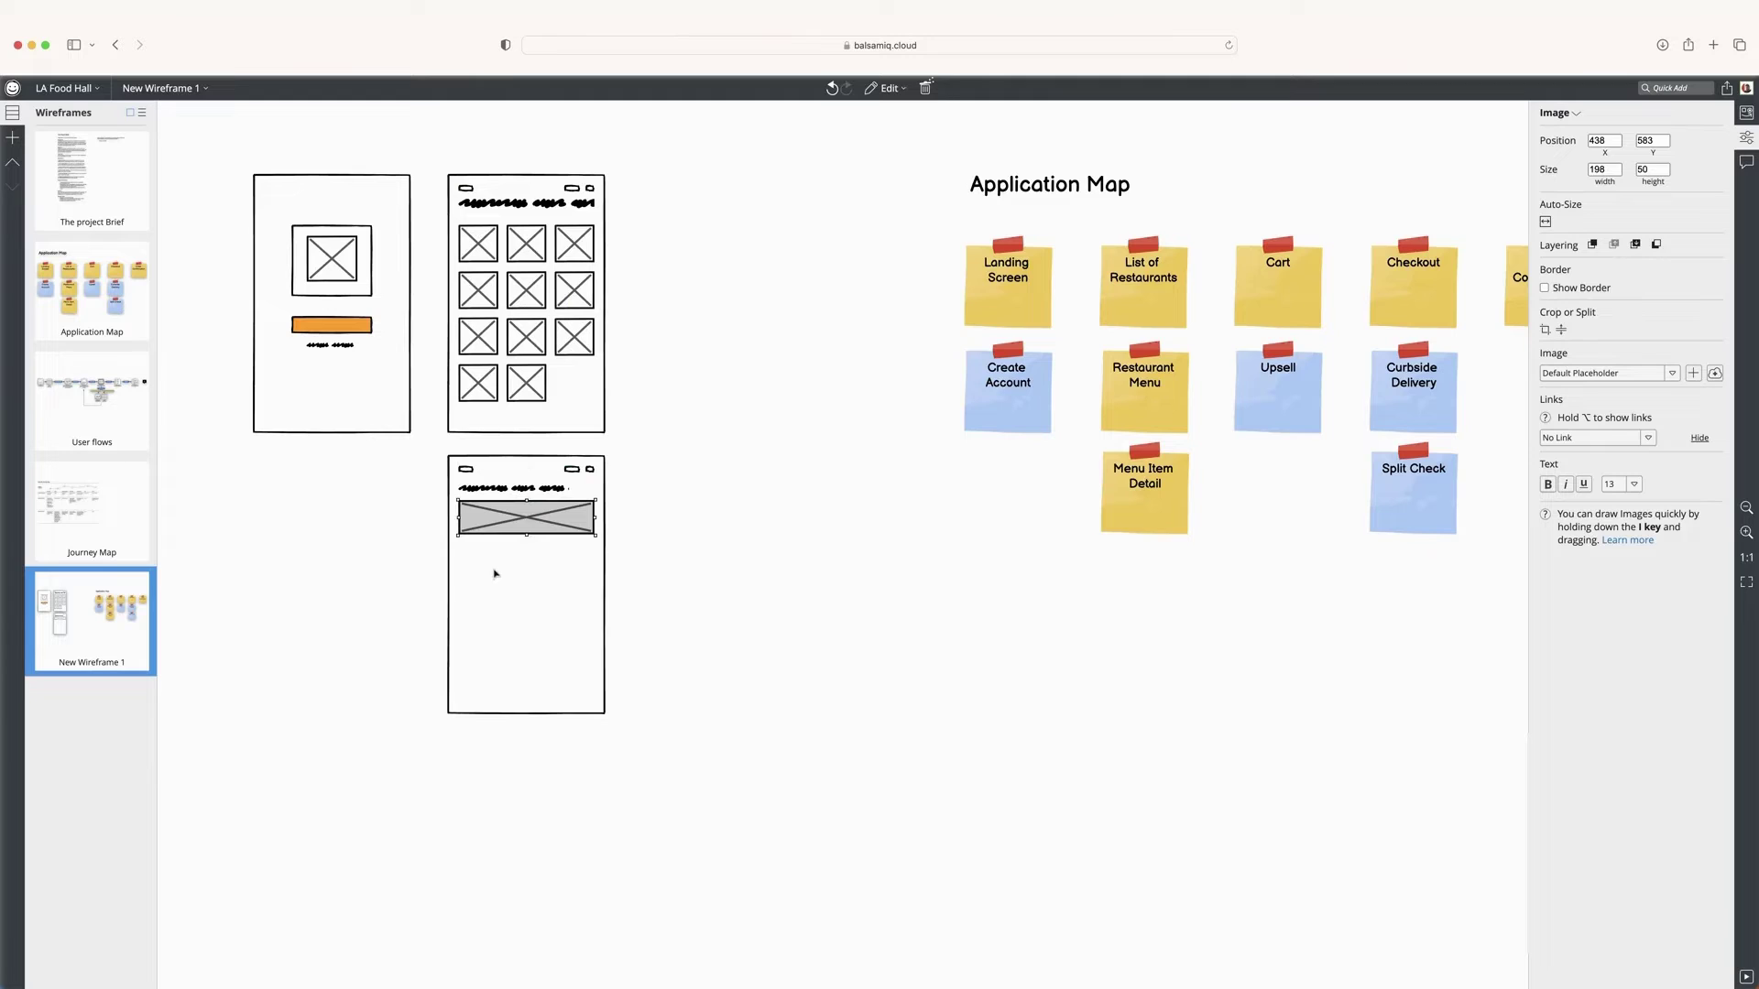
key(i)
key(t)
mouse_move(462, 550)
mouse_down()
mouse_move(518, 614)
mouse_move(546, 579)
mouse_up()
drag(561, 616, 559, 595)
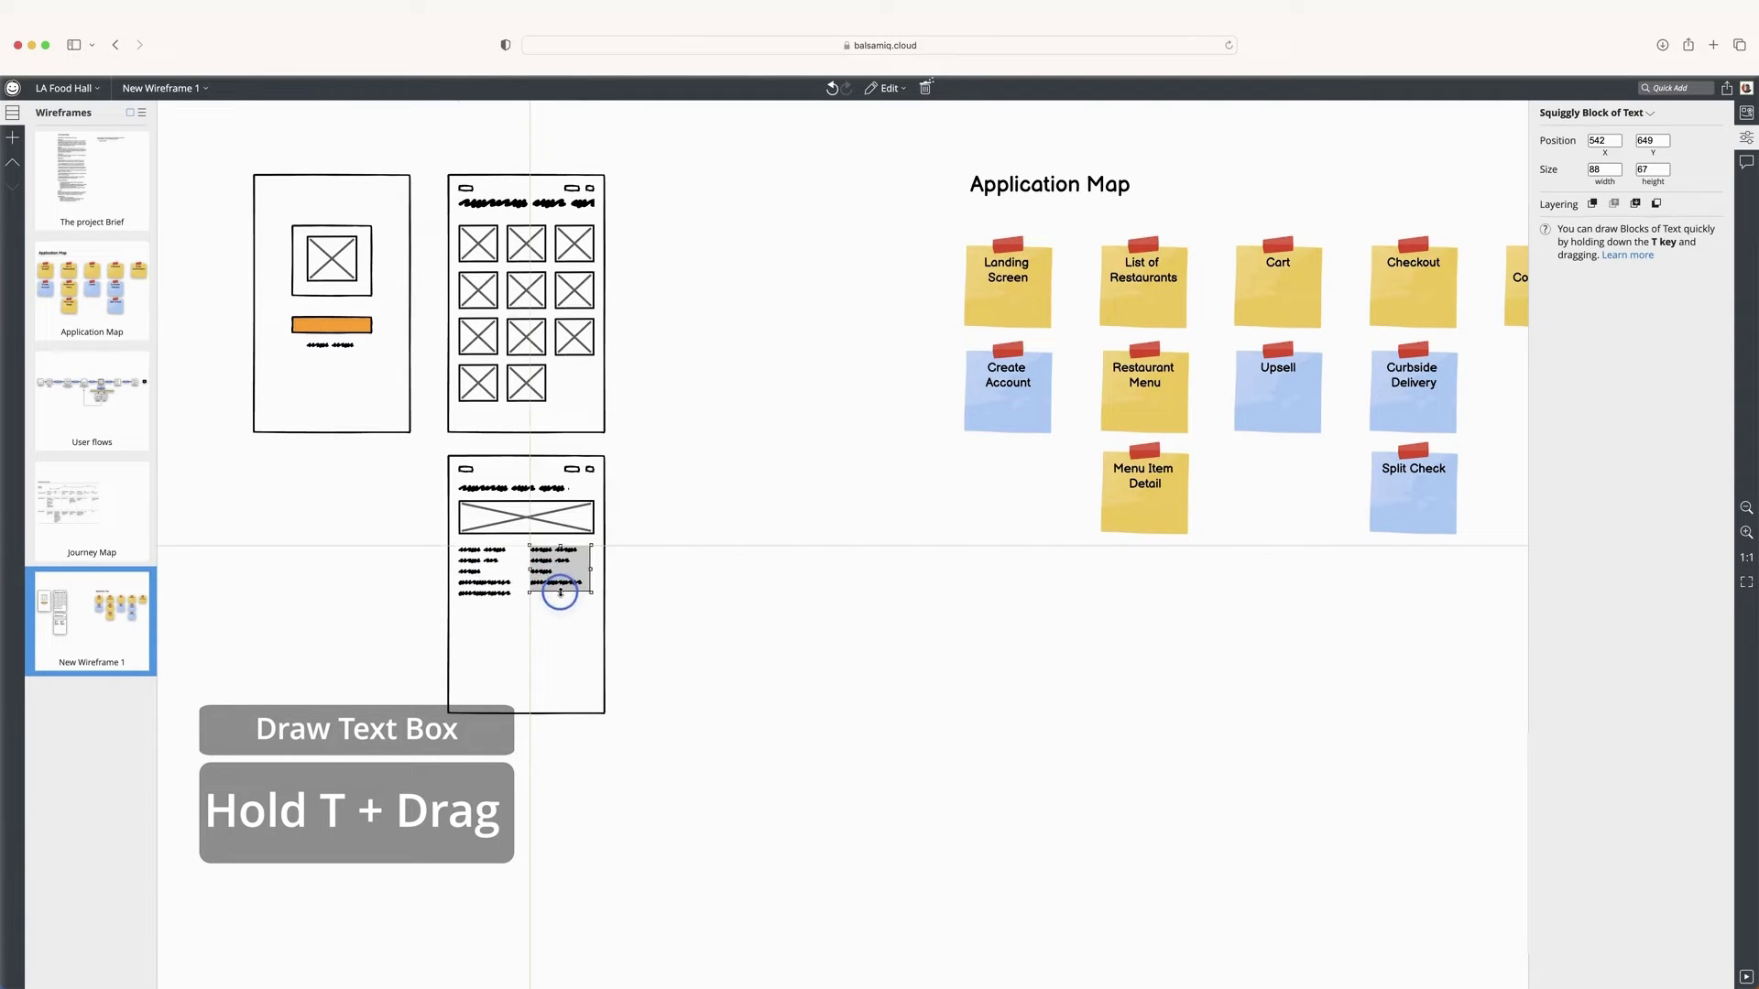
click(648, 609)
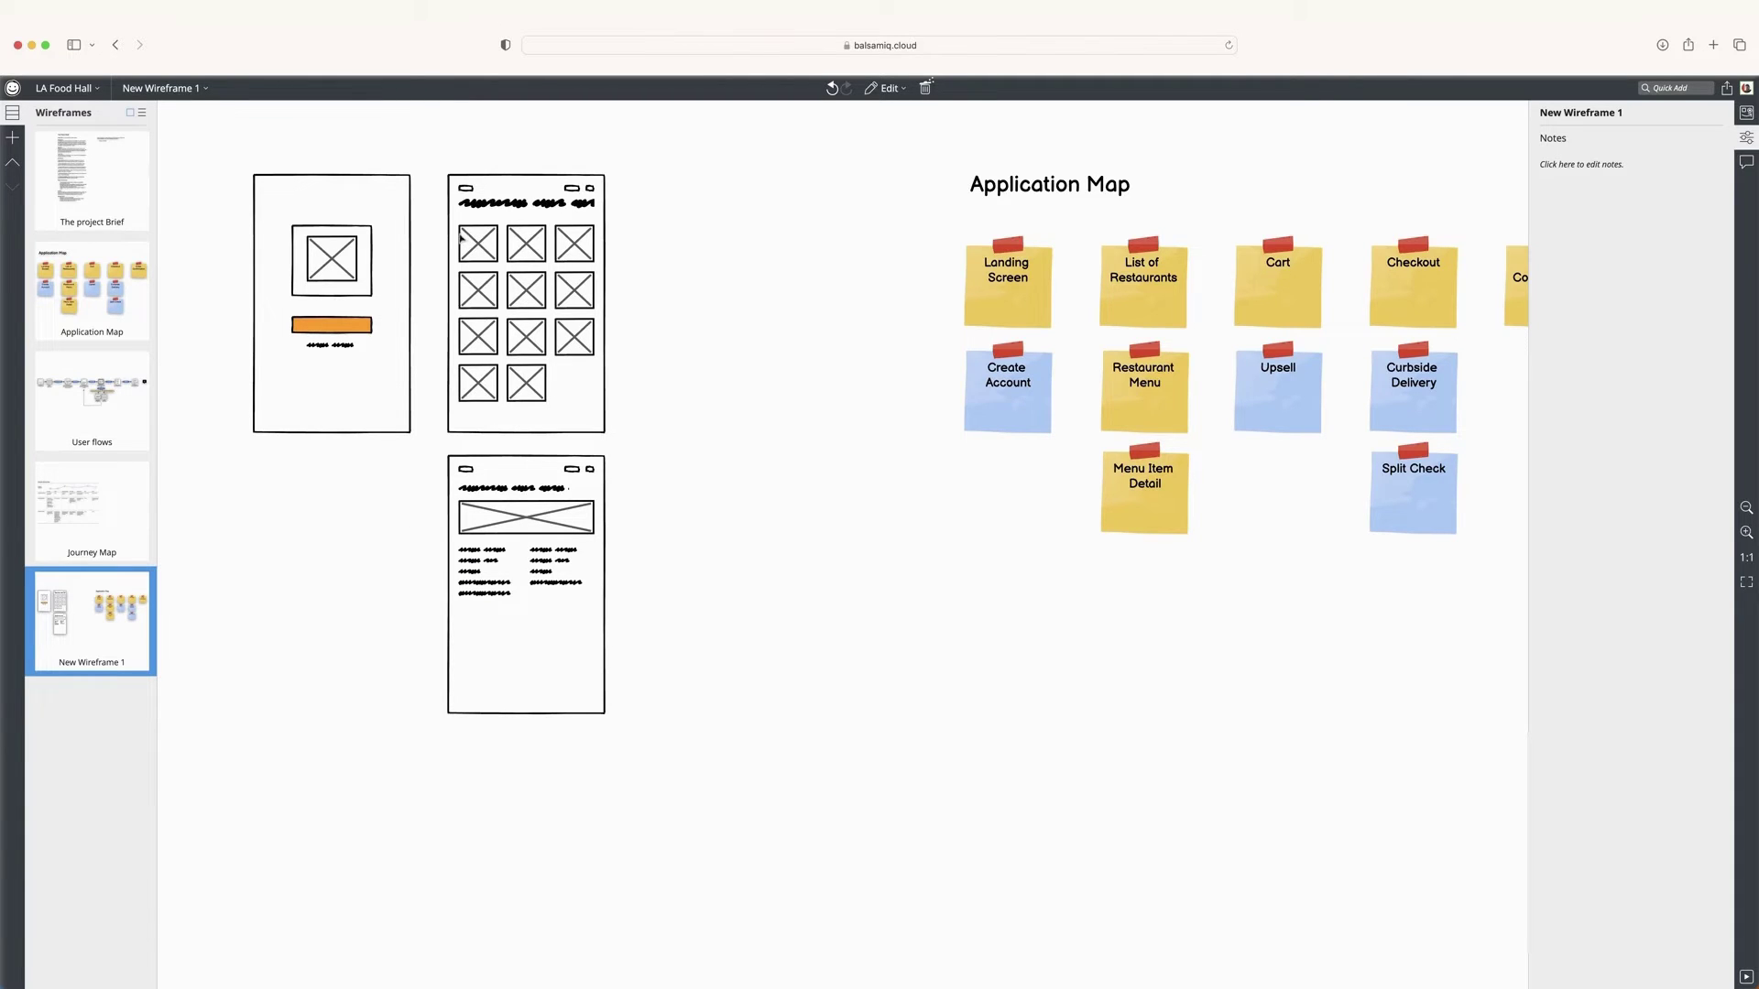
Draw a row of four rectangles about 58 by 19 below the third screen's text blocks, narrowing the last to 10 wide at the screen edge.
key(r)
drag(460, 609, 498, 623)
drag(478, 615, 633, 620)
key(super+d)
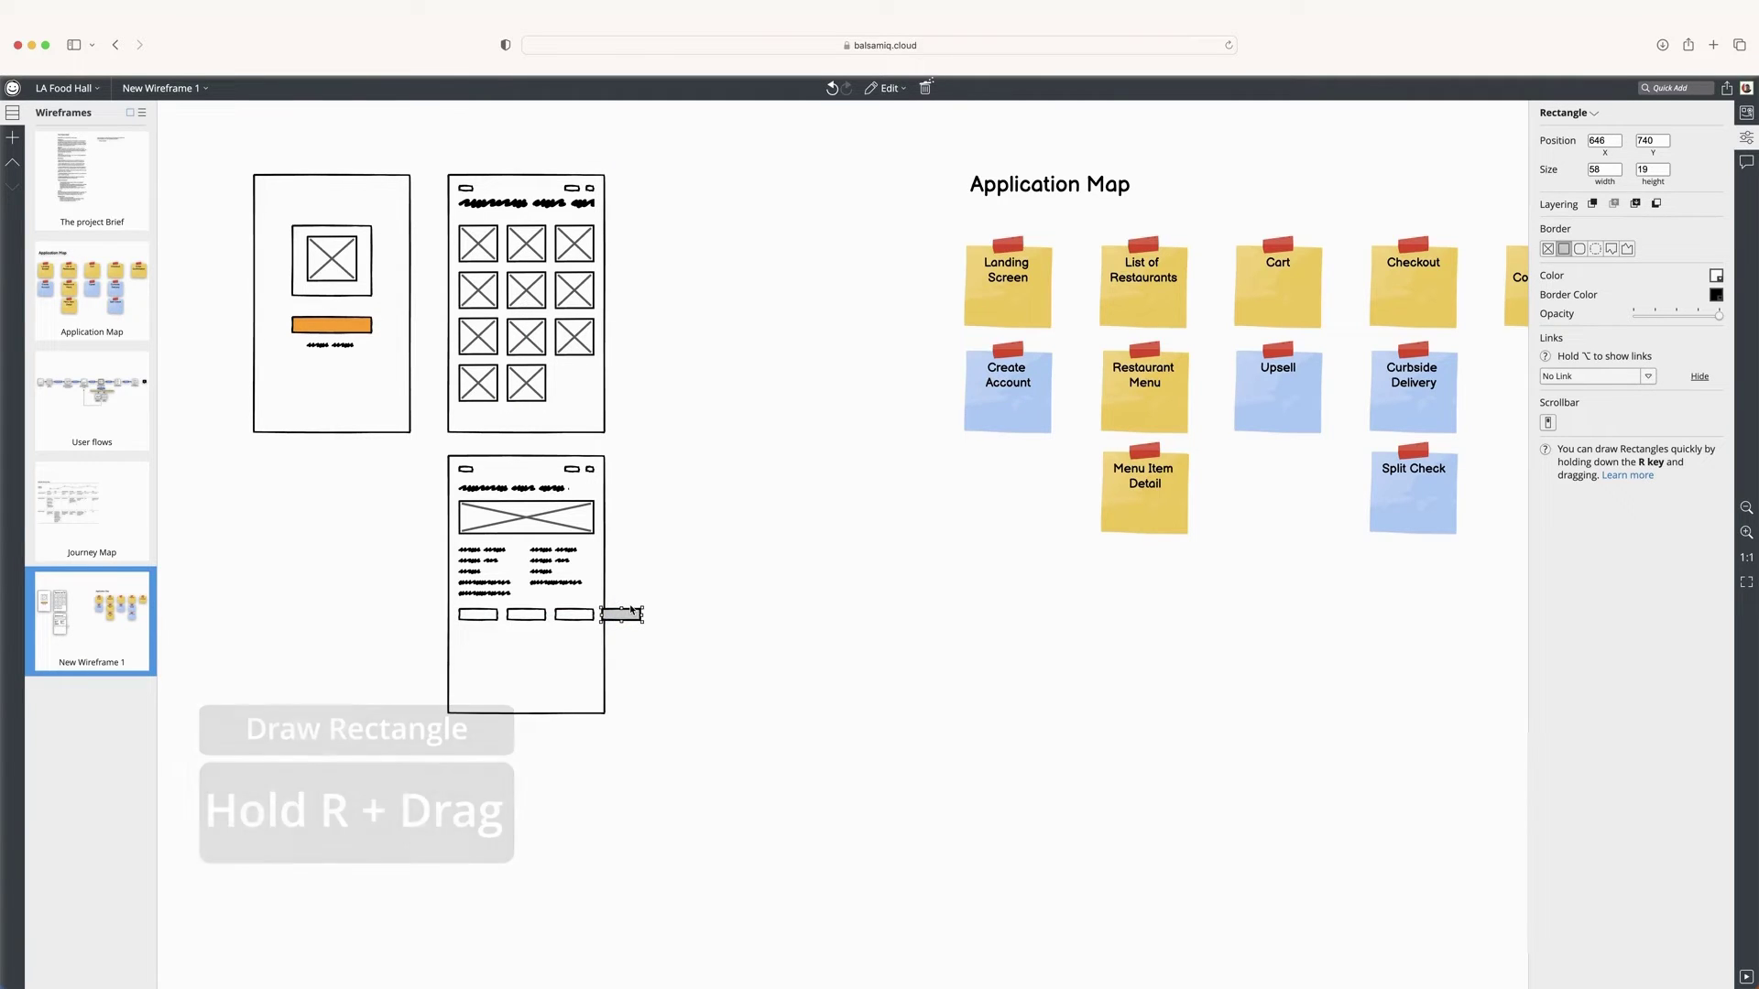
drag(644, 620, 608, 616)
key(Left)
key(Left)
key(Left)
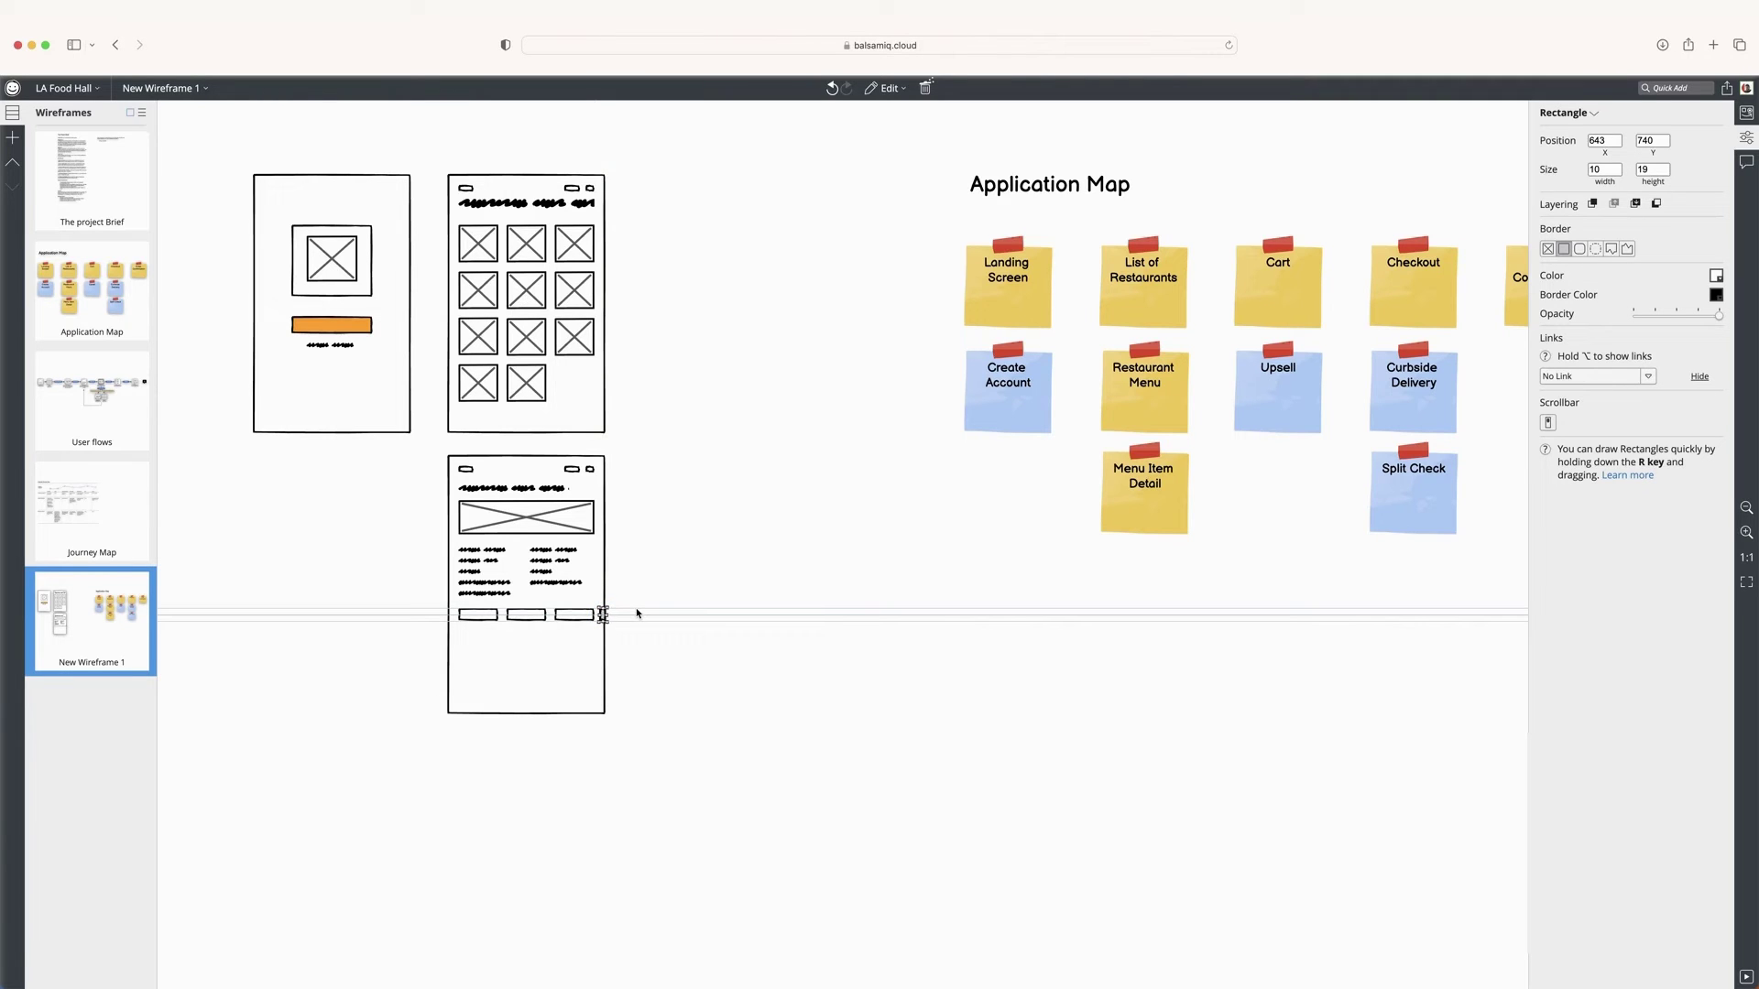
click(637, 613)
Fill all four rectangles in the third screen's row with light grey.
click(477, 614)
shift+click(525, 614)
shift+click(575, 614)
shift+click(604, 618)
click(1716, 298)
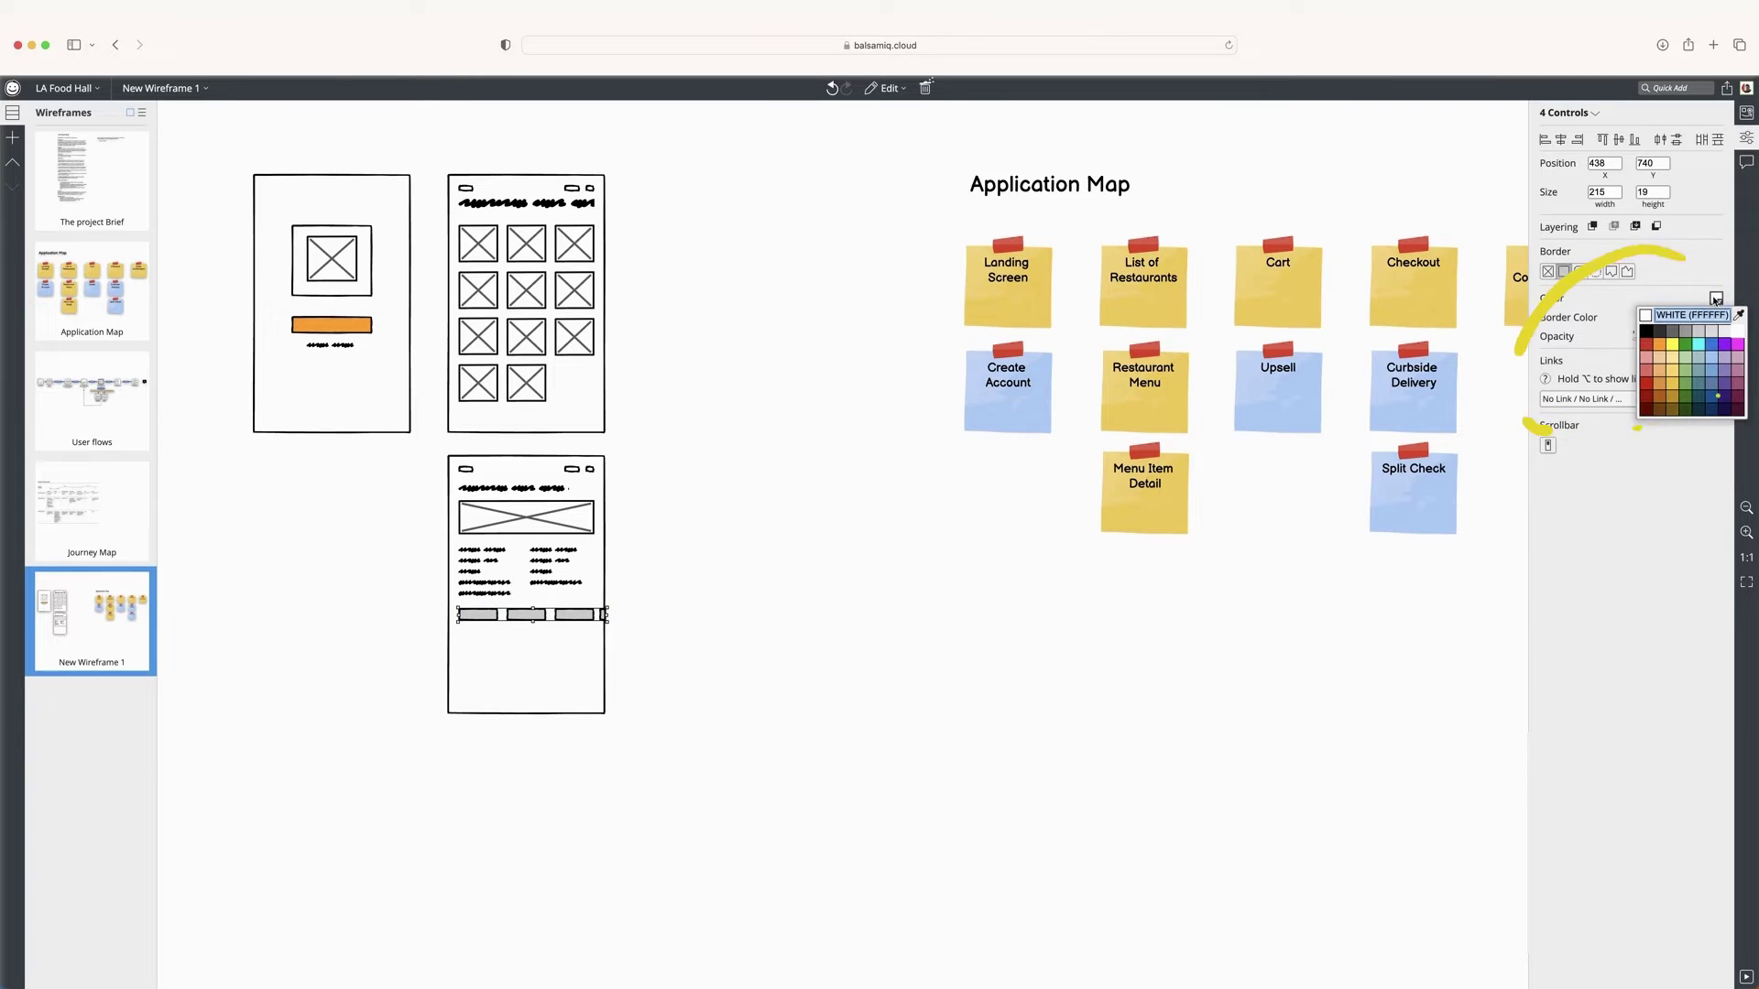
click(341, 610)
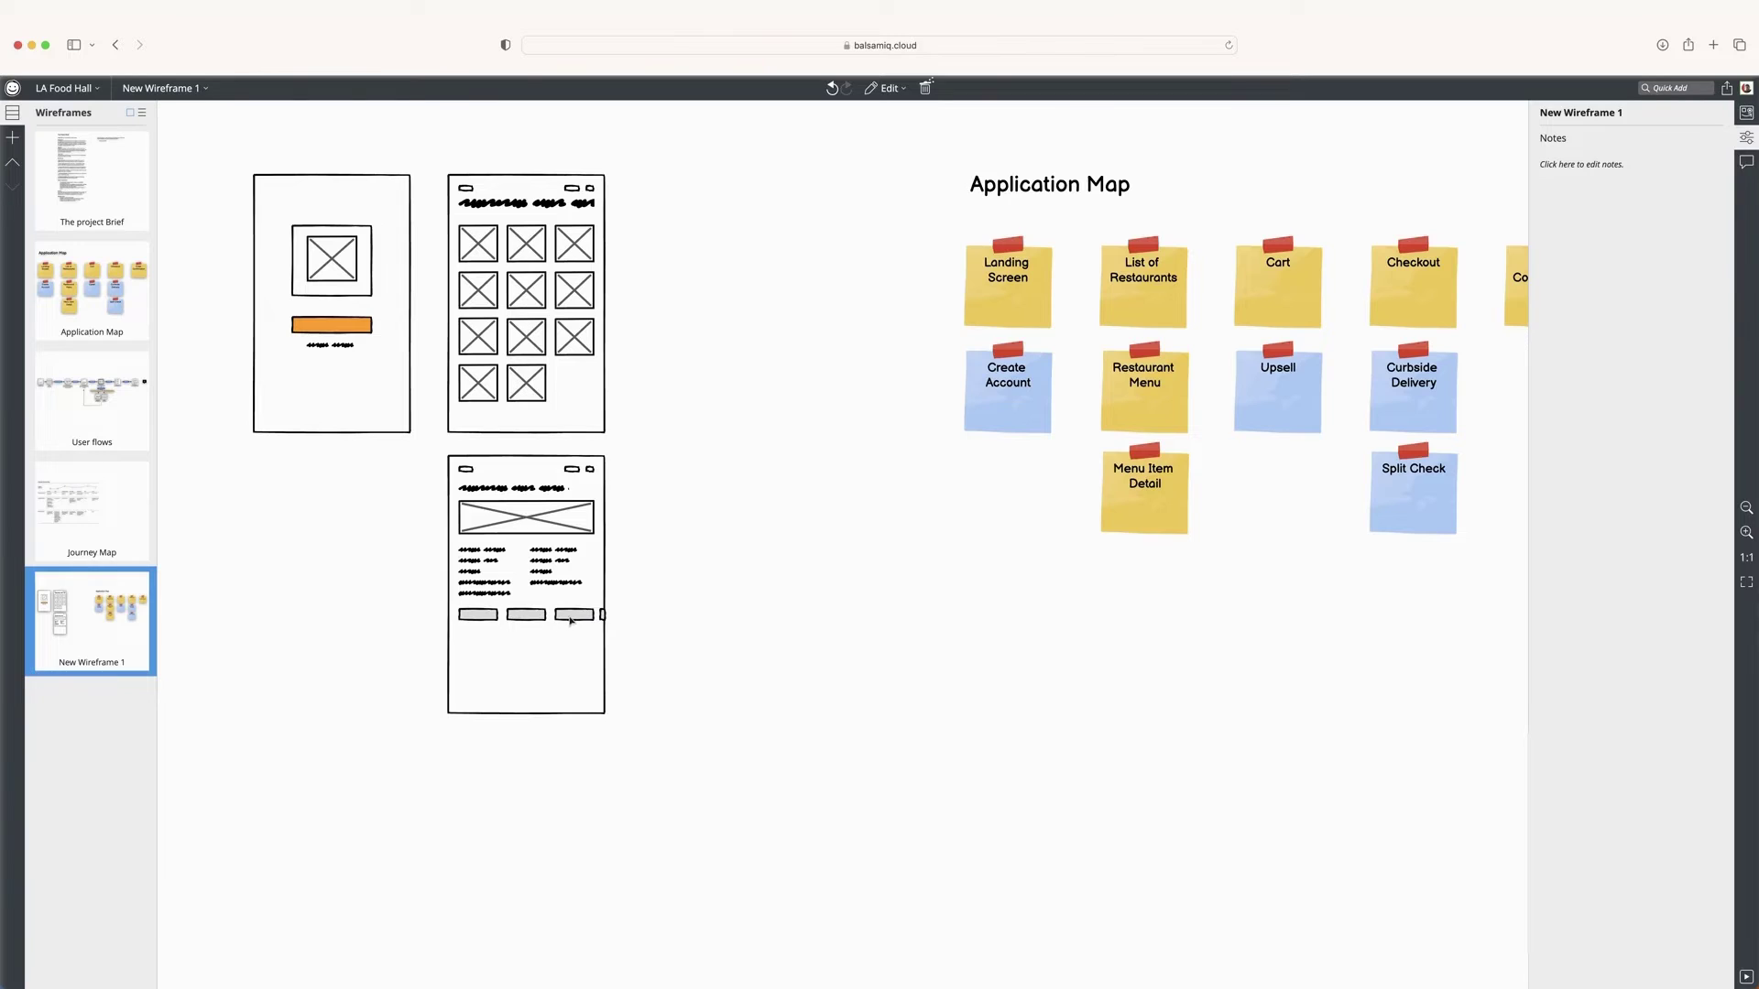
Below the third screen's grey rectangles, add an 88 by 19 squiggly text copy with an 88 by 43 white rectangle under it.
click(518, 518)
drag(517, 517, 518, 517)
key(super+v)
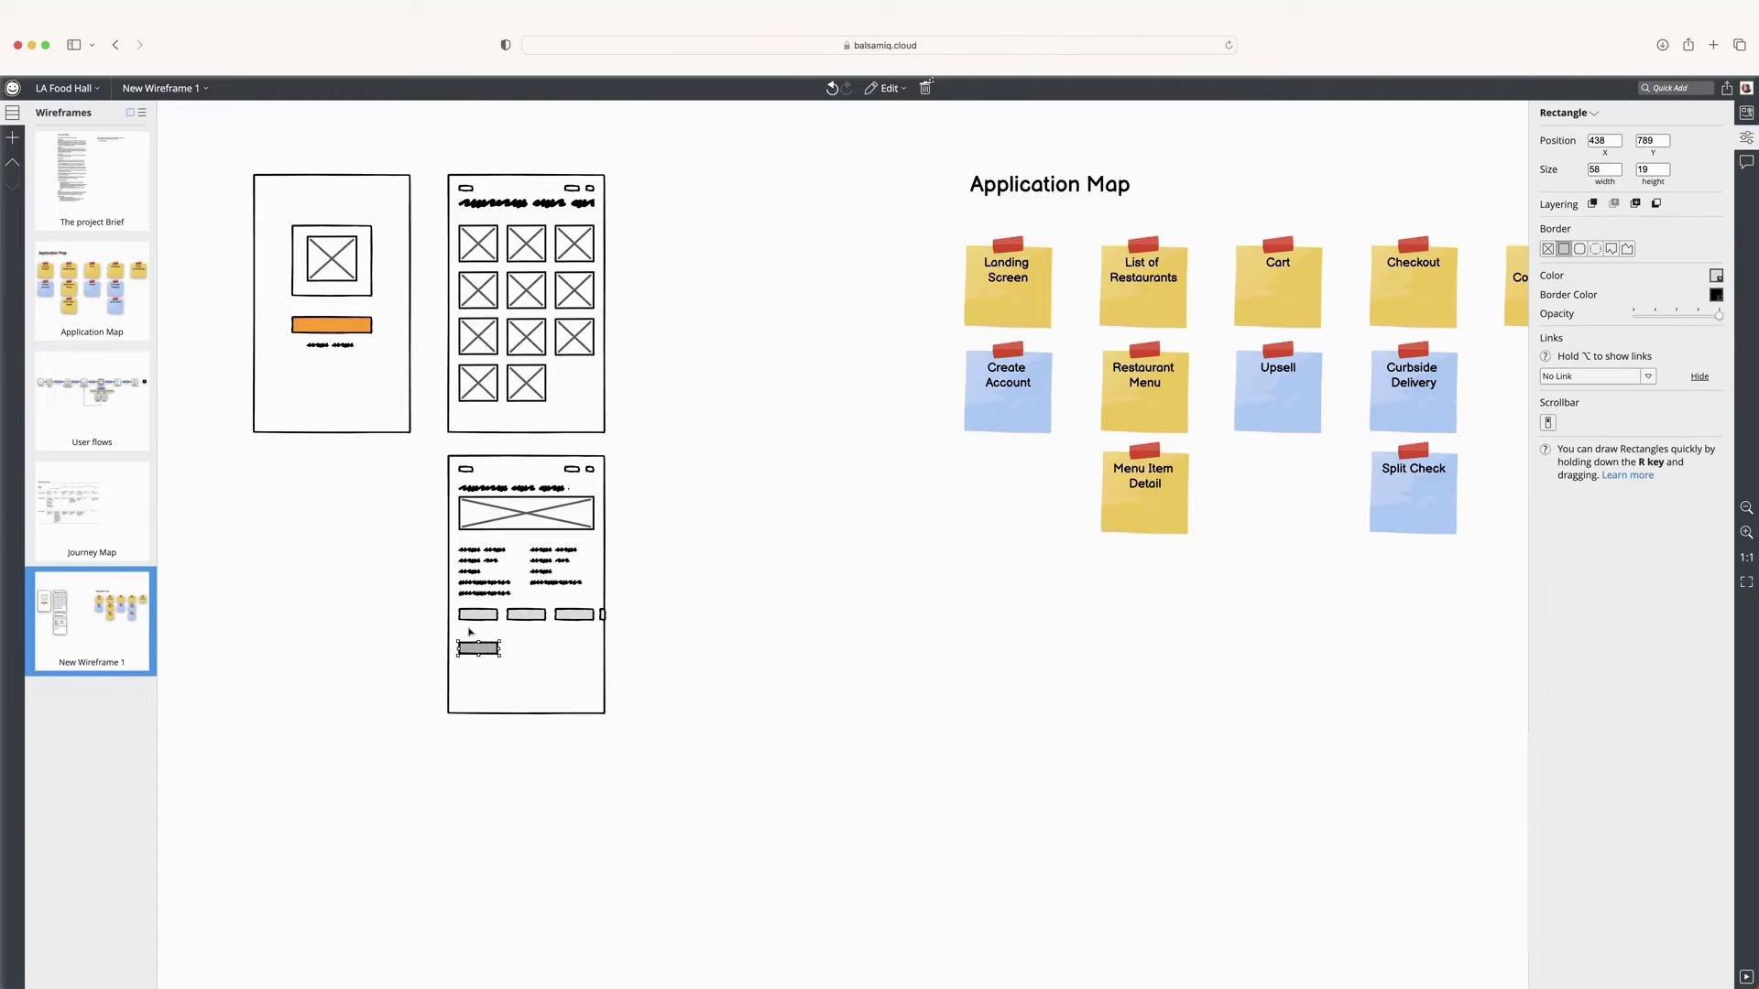
mouse_move(482, 559)
mouse_down()
mouse_move(495, 664)
mouse_move(493, 638)
mouse_up()
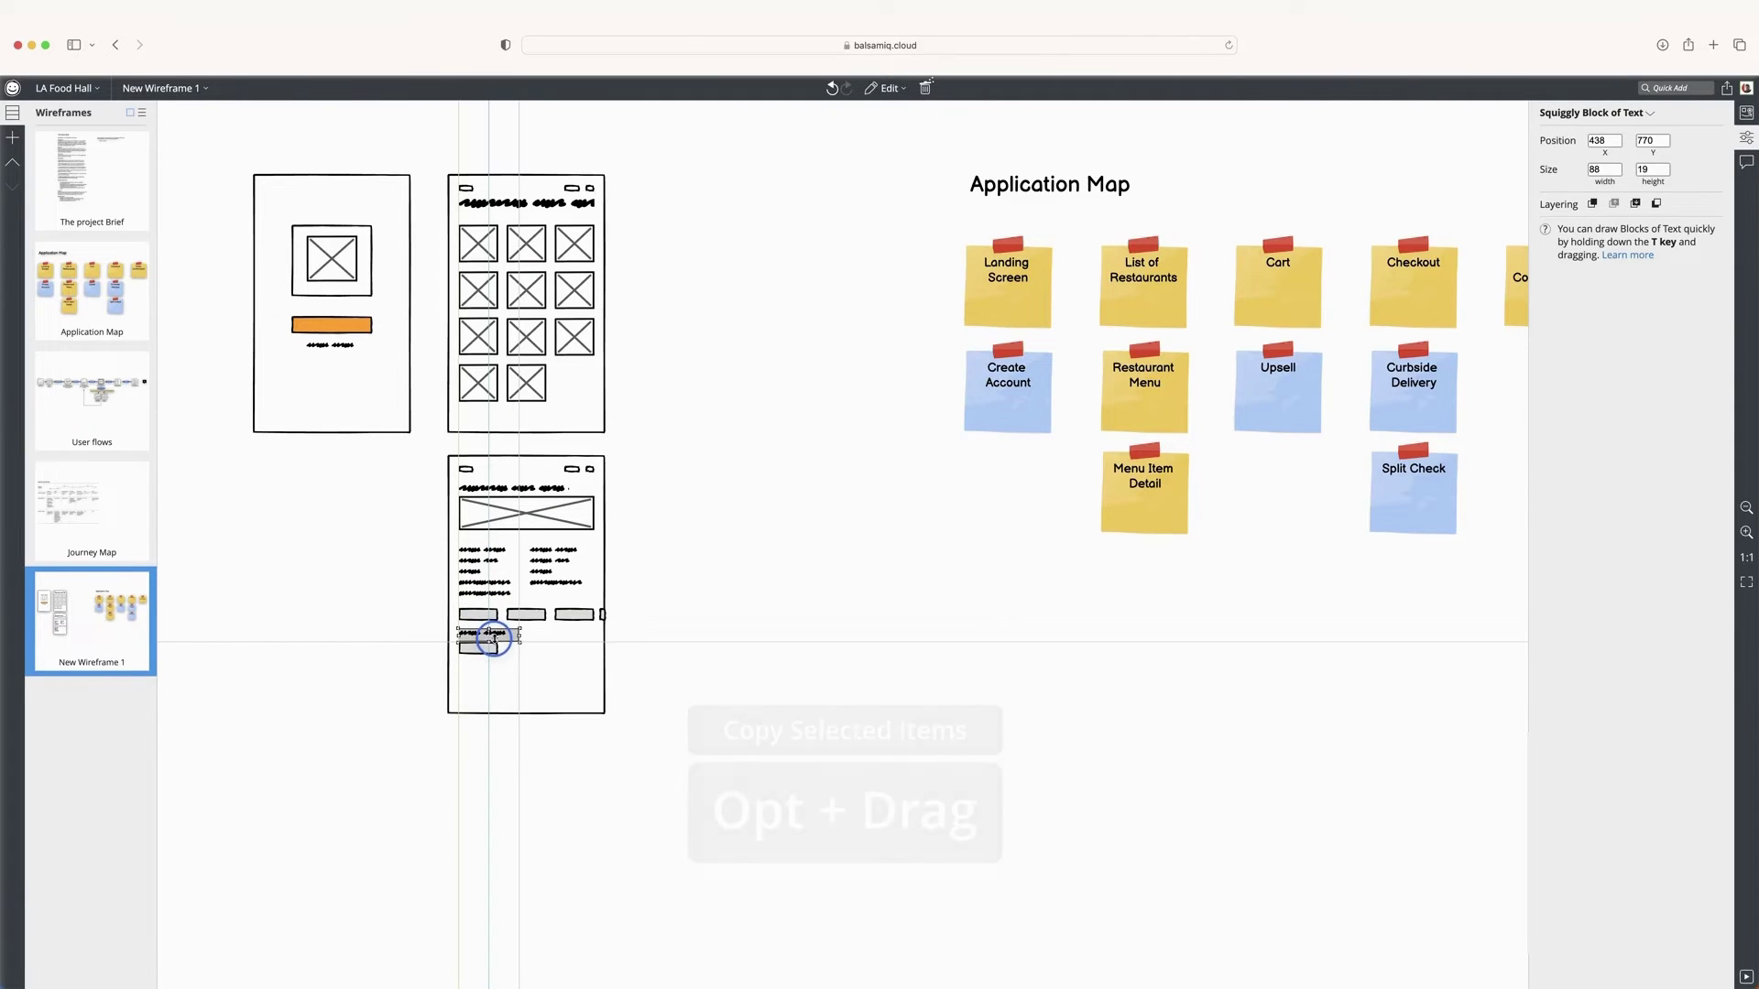
key(Escape)
click(475, 652)
drag(497, 654, 520, 672)
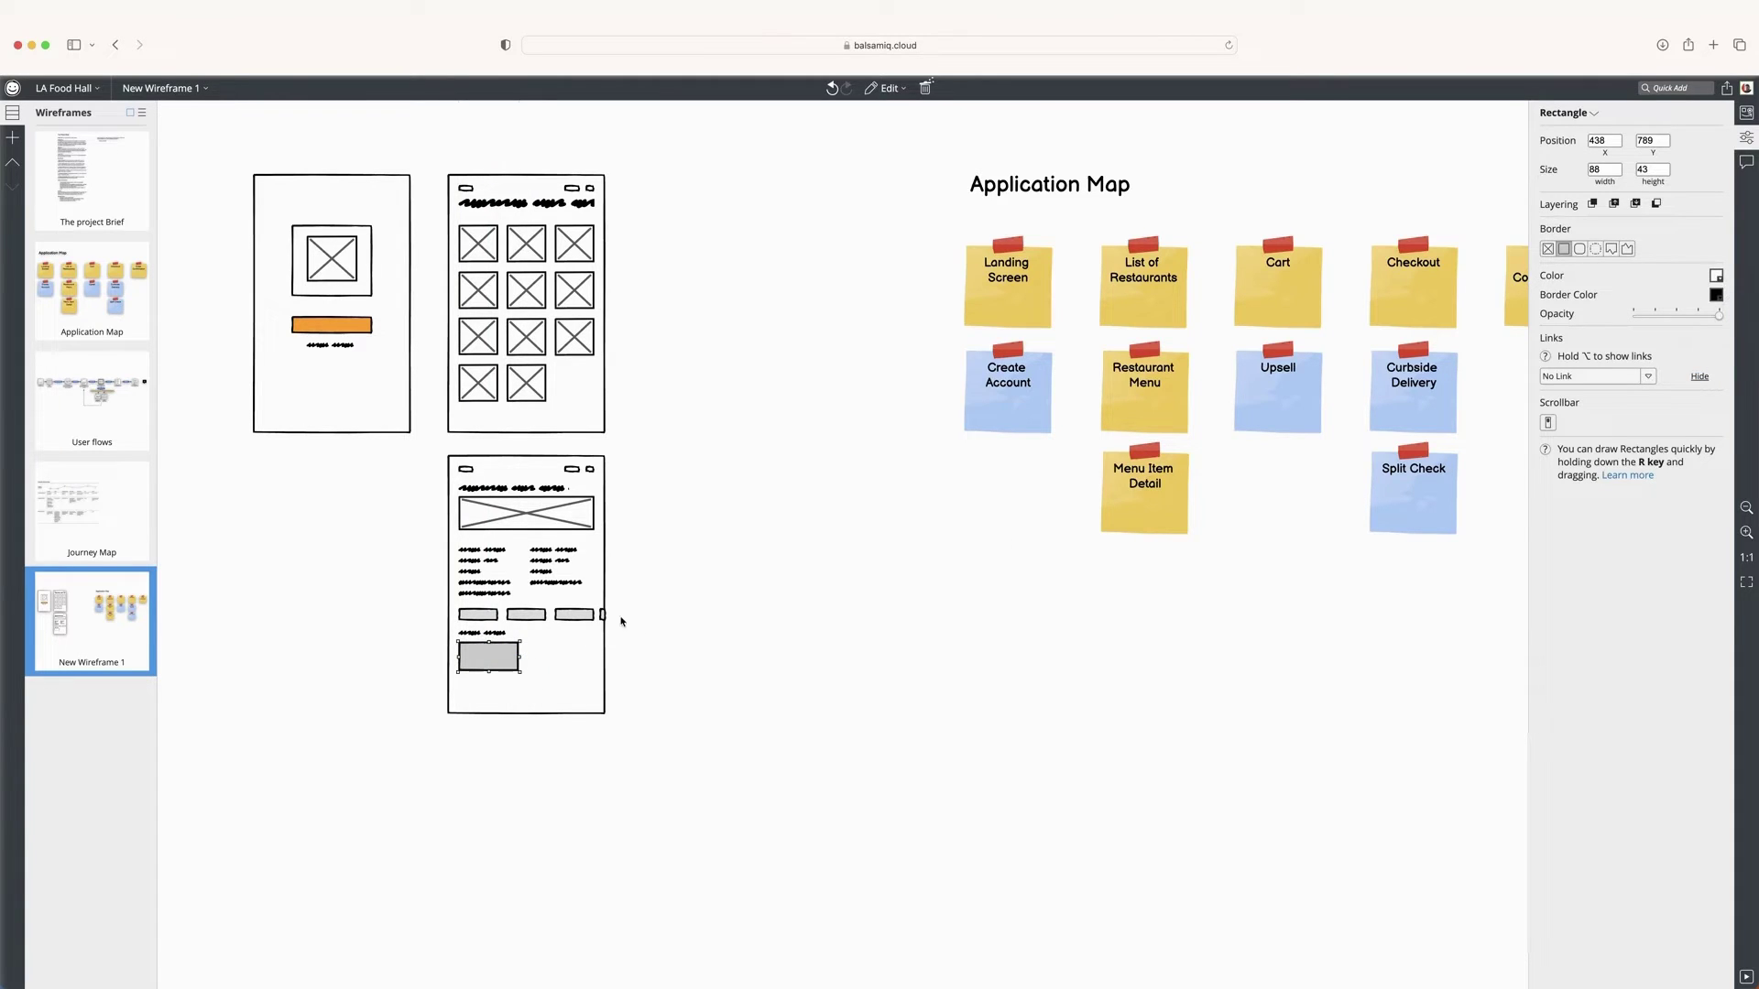
Turn the 88 by 43 rectangle into an item card with an image placeholder and short text, and copy it into a two-by-two grid.
drag(498, 517, 503, 693)
shift+click(506, 660)
drag(426, 640, 558, 727)
mouse_move(498, 662)
mouse_down()
mouse_move(570, 662)
mouse_move(483, 632)
mouse_move(525, 662)
mouse_move(503, 656)
mouse_move(504, 688)
mouse_move(527, 657)
mouse_move(579, 658)
mouse_up()
shift+click(508, 656)
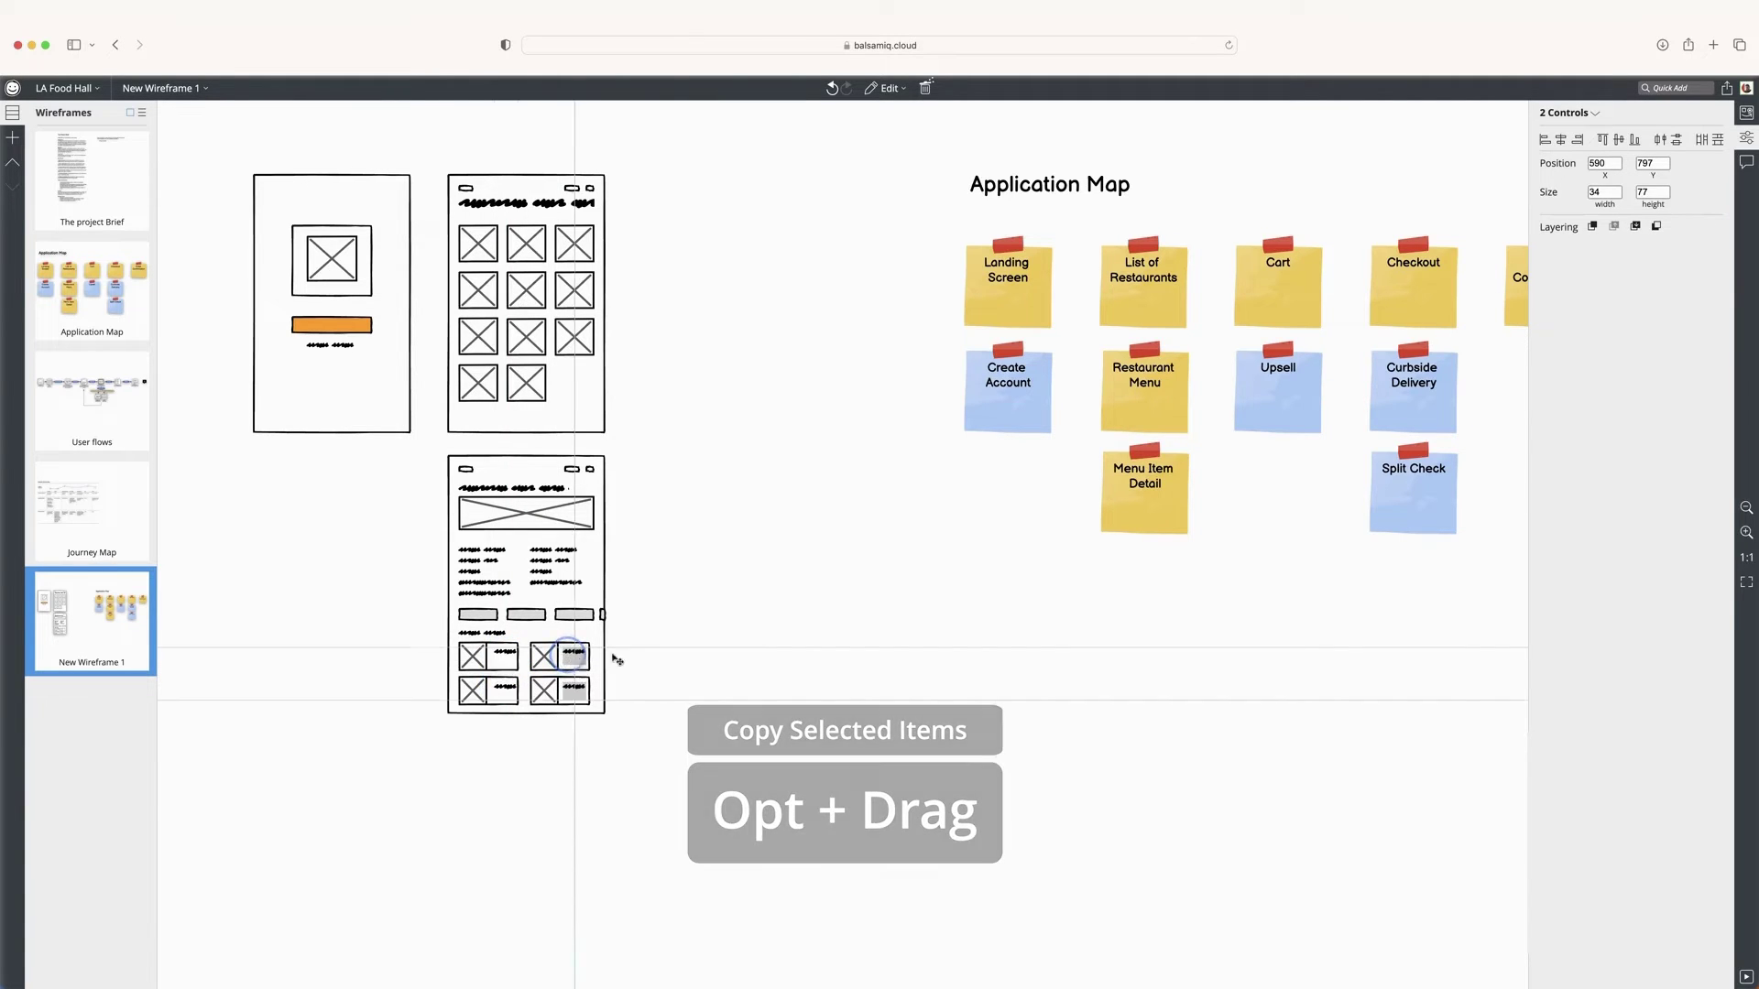
click(480, 545)
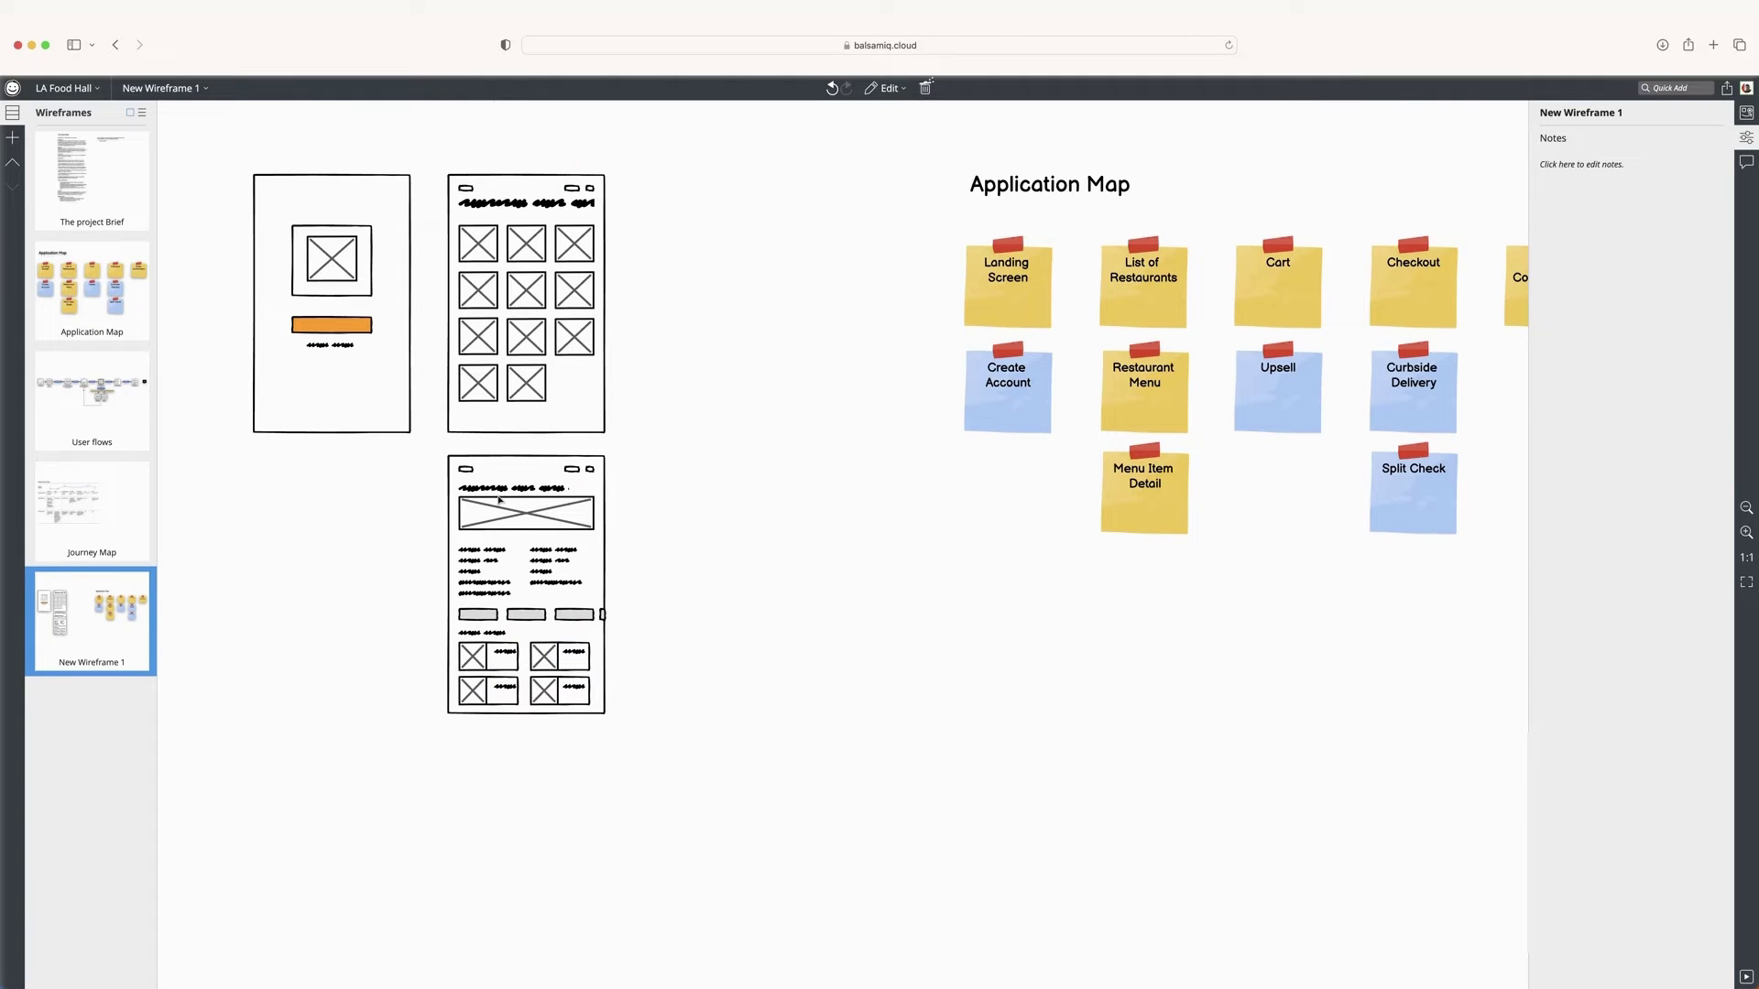
Fill the small rectangle in the third screen's upper-left corner with light blue.
click(466, 469)
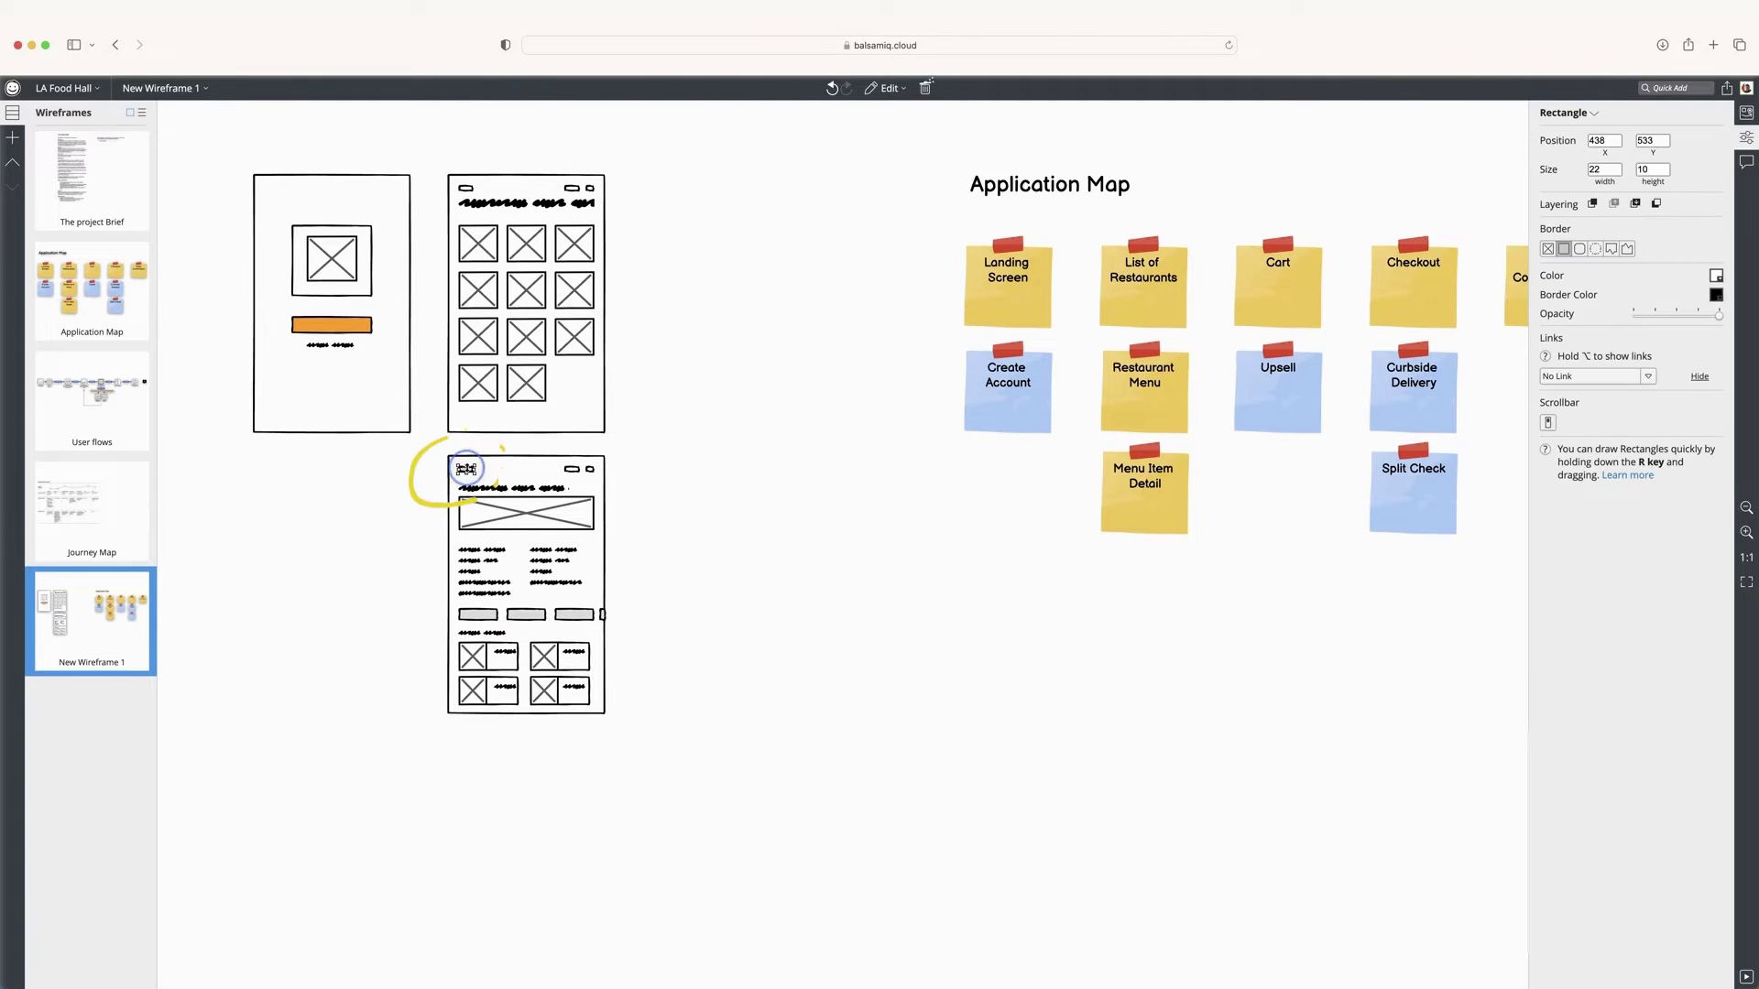
click(1715, 277)
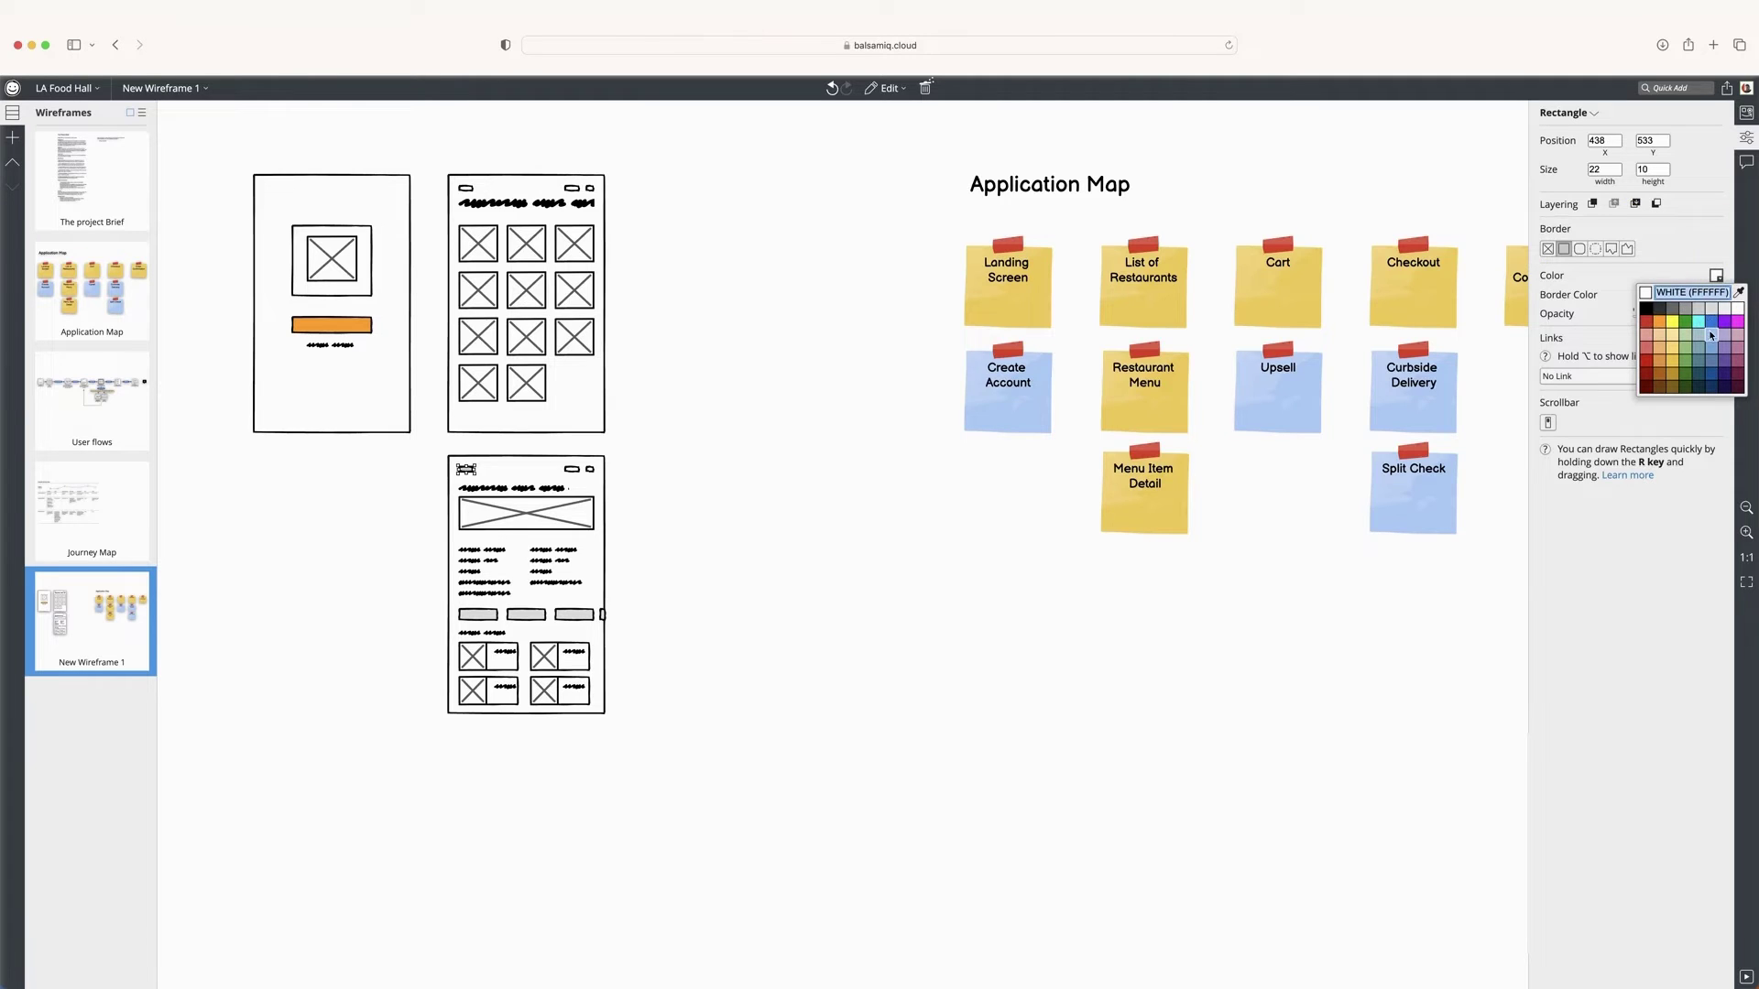
click(840, 445)
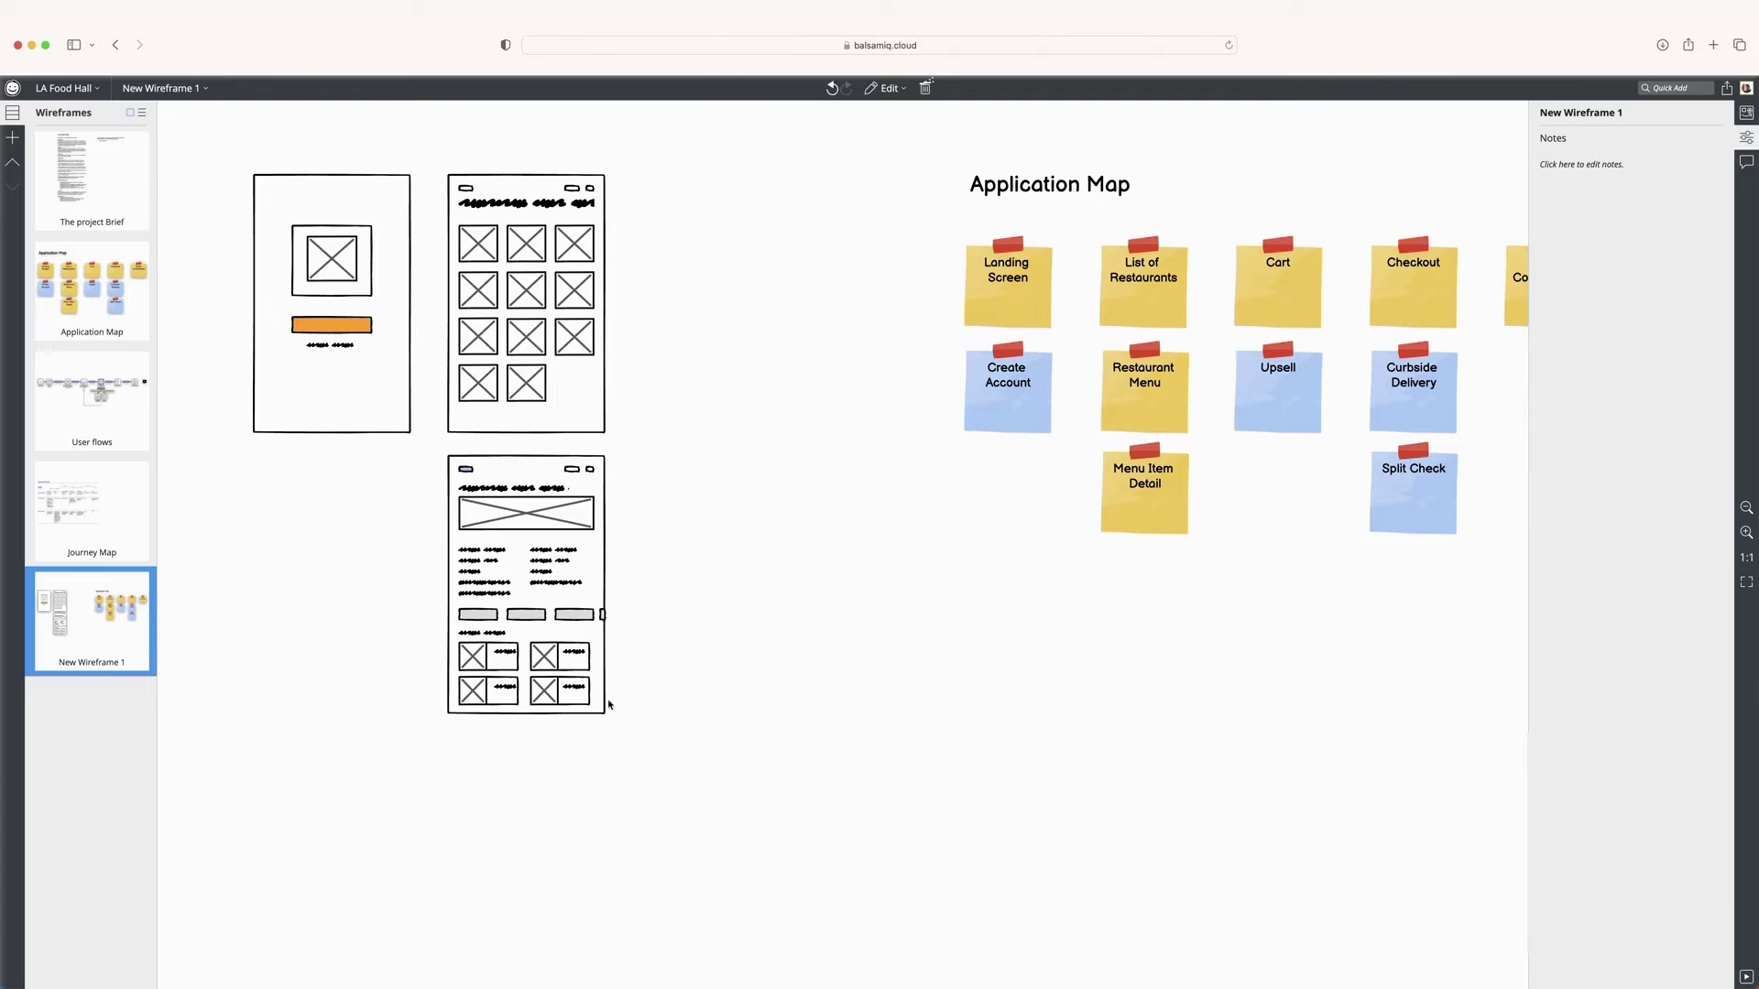
Copy the whole third screen directly below itself as a fourth screen.
drag(436, 444, 608, 718)
drag(538, 499, 538, 791)
scroll(642, 641, down, 3)
click(706, 575)
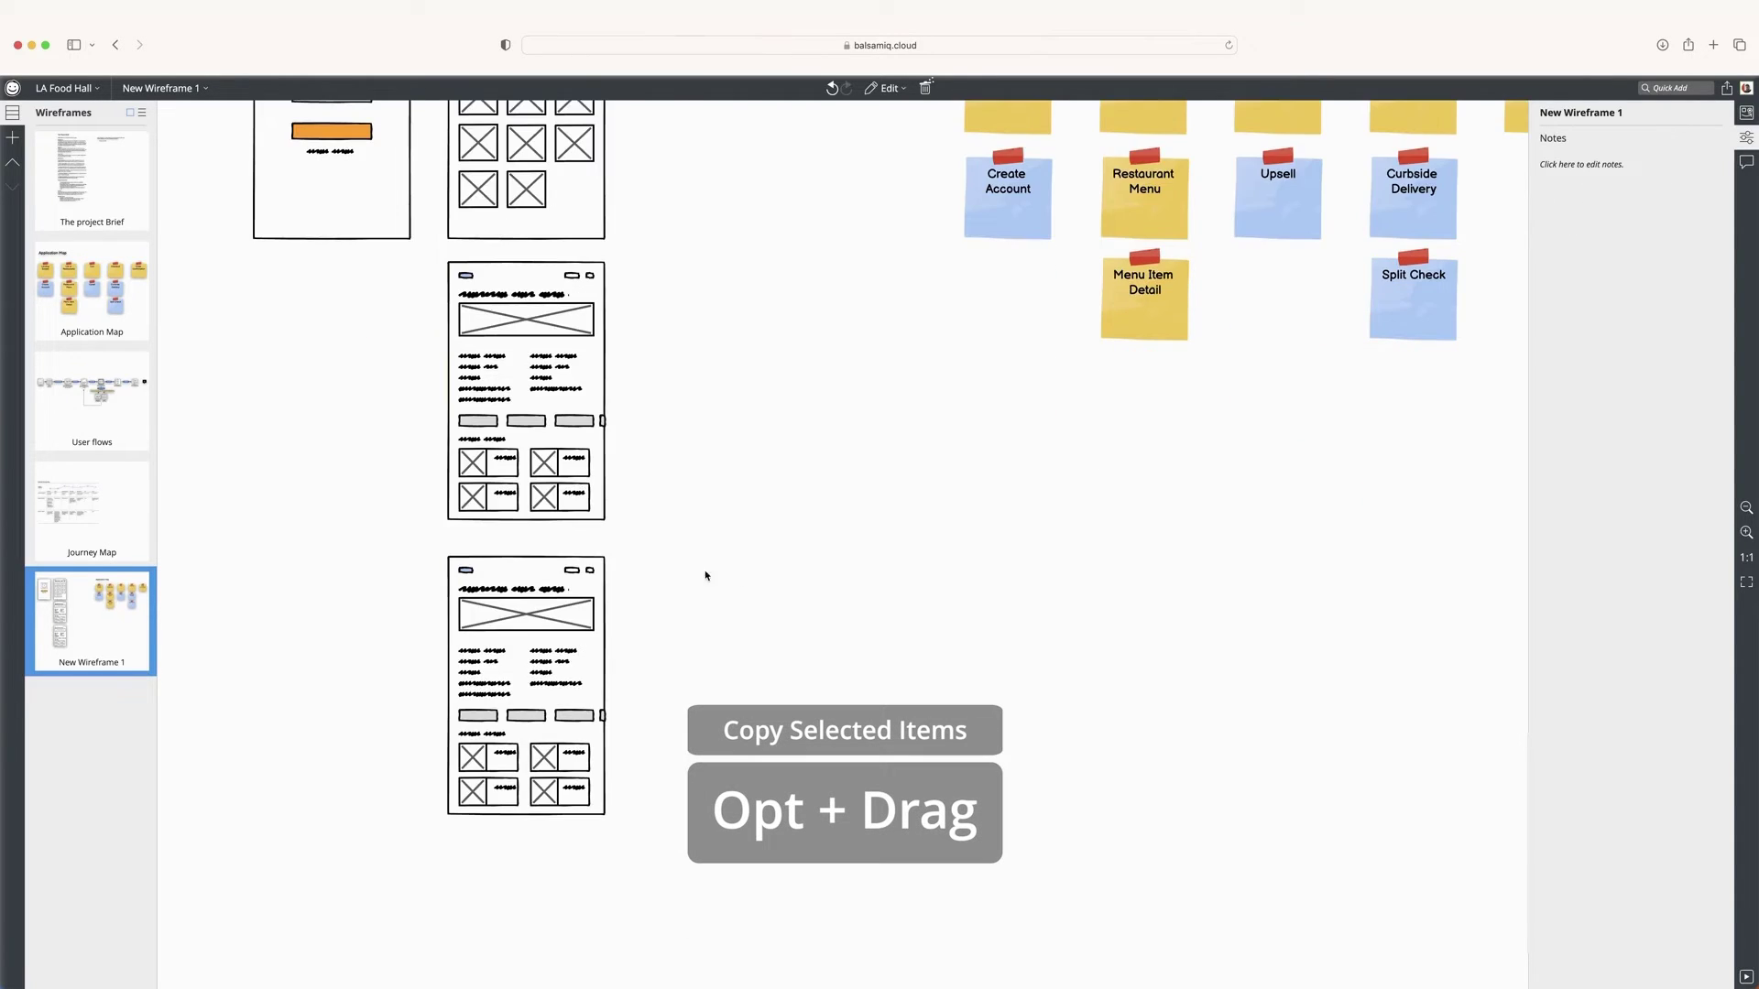
Delete the fourth screen's grey rectangle row and item cards, and copy the landing screen's orange button near its bottom edge.
click(498, 594)
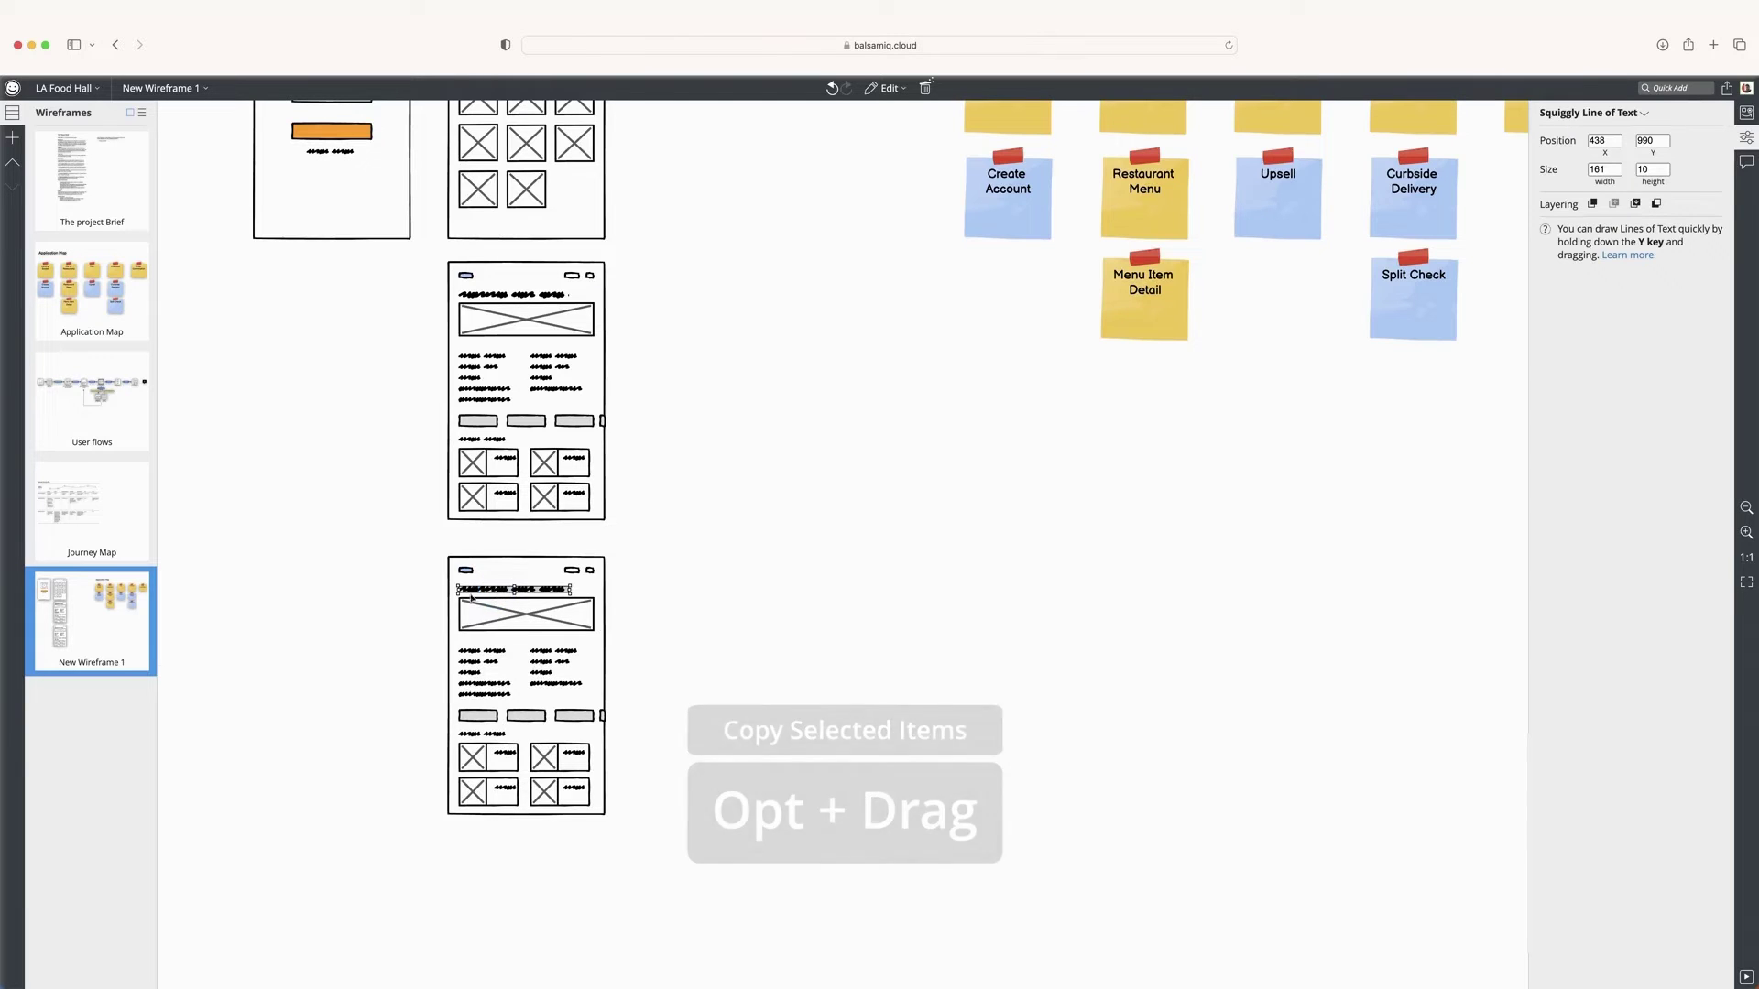
click(502, 612)
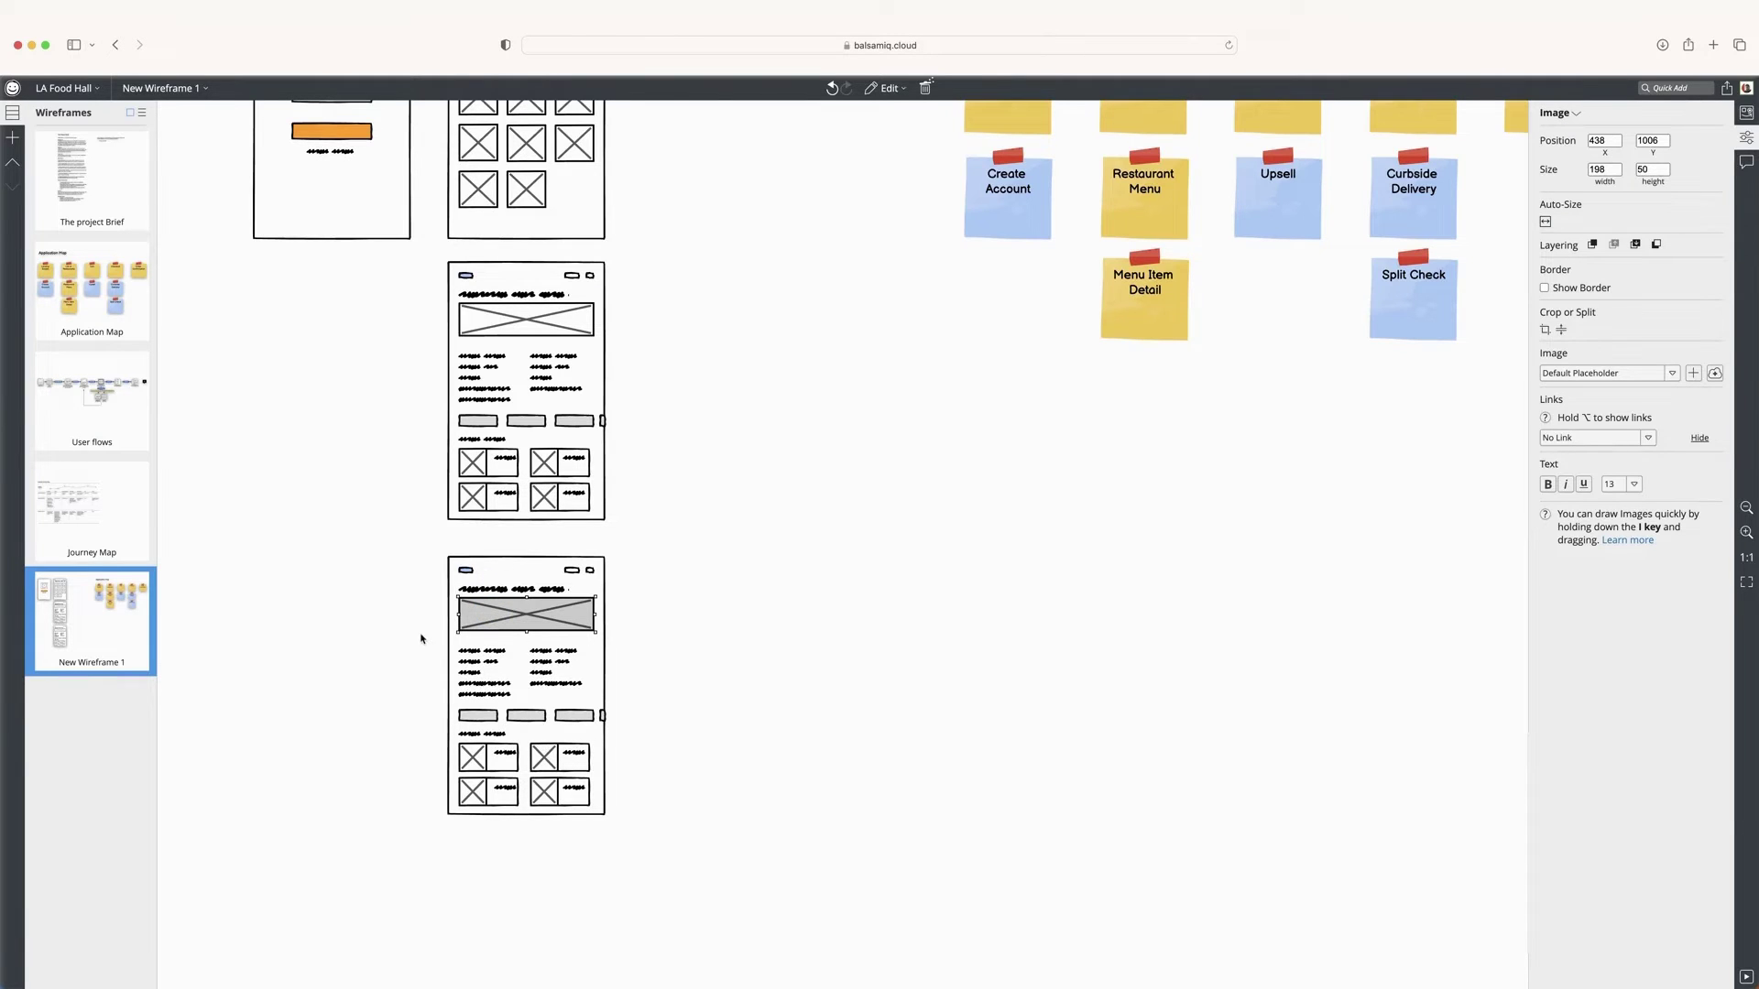
drag(444, 708, 643, 833)
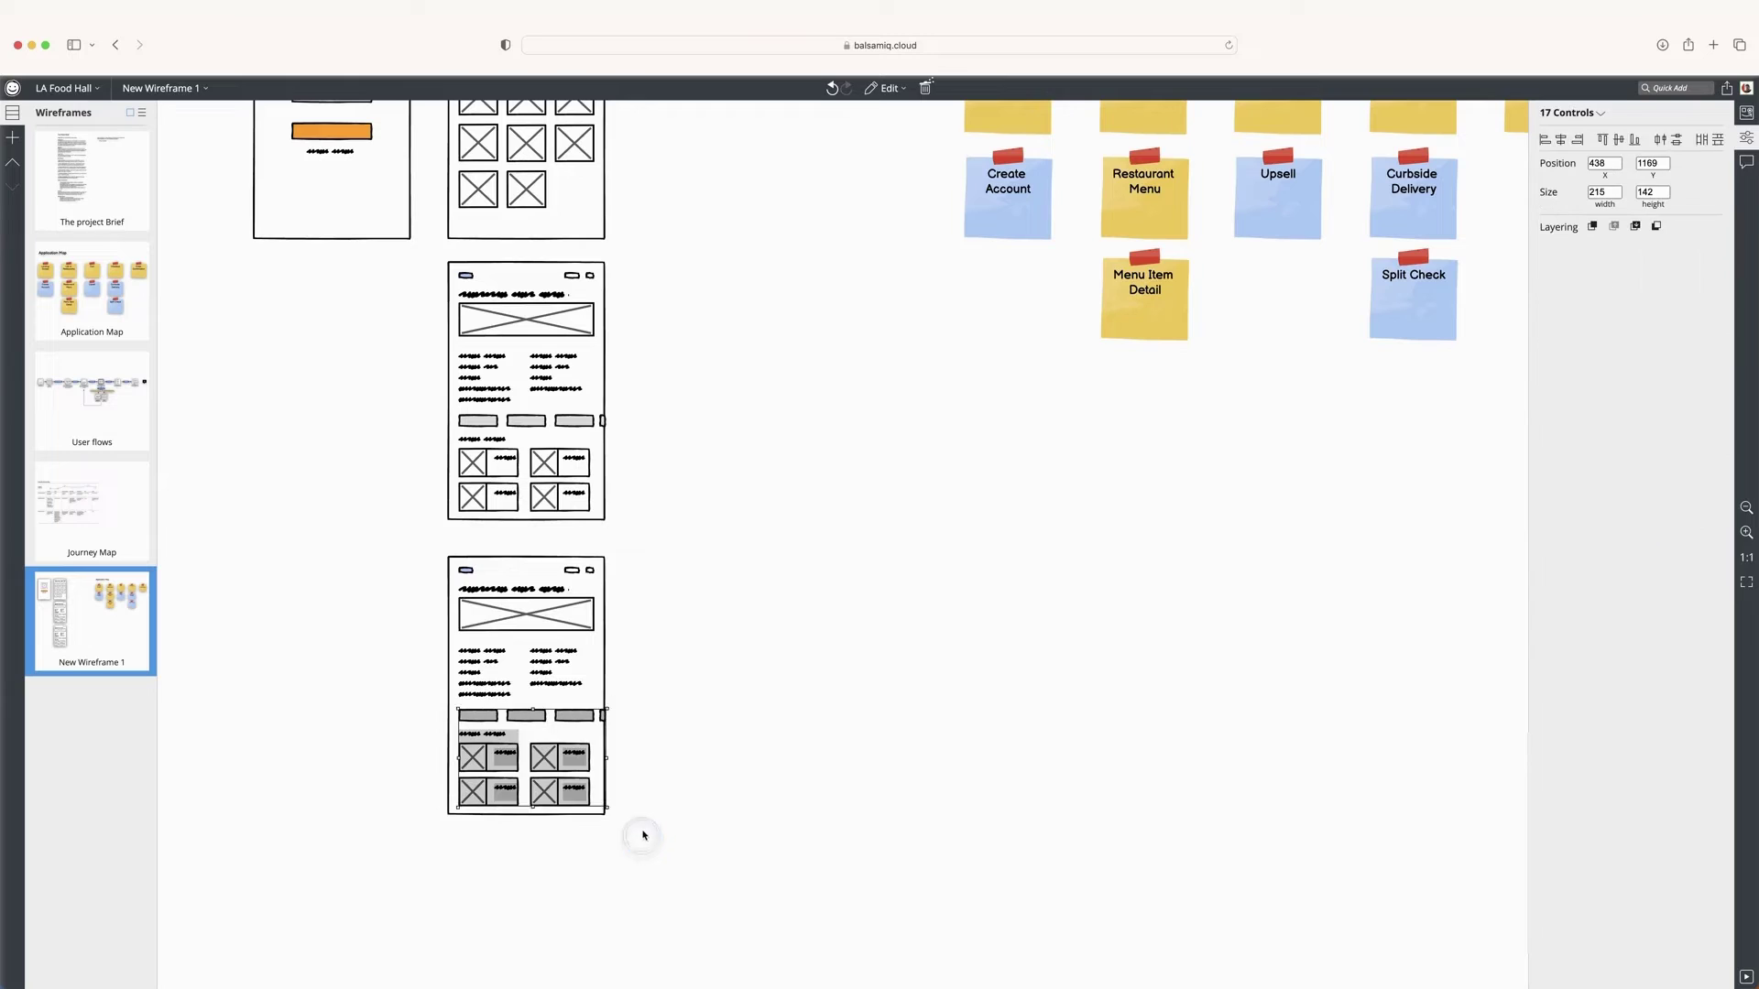
key(Delete)
drag(348, 124, 524, 798)
click(543, 639)
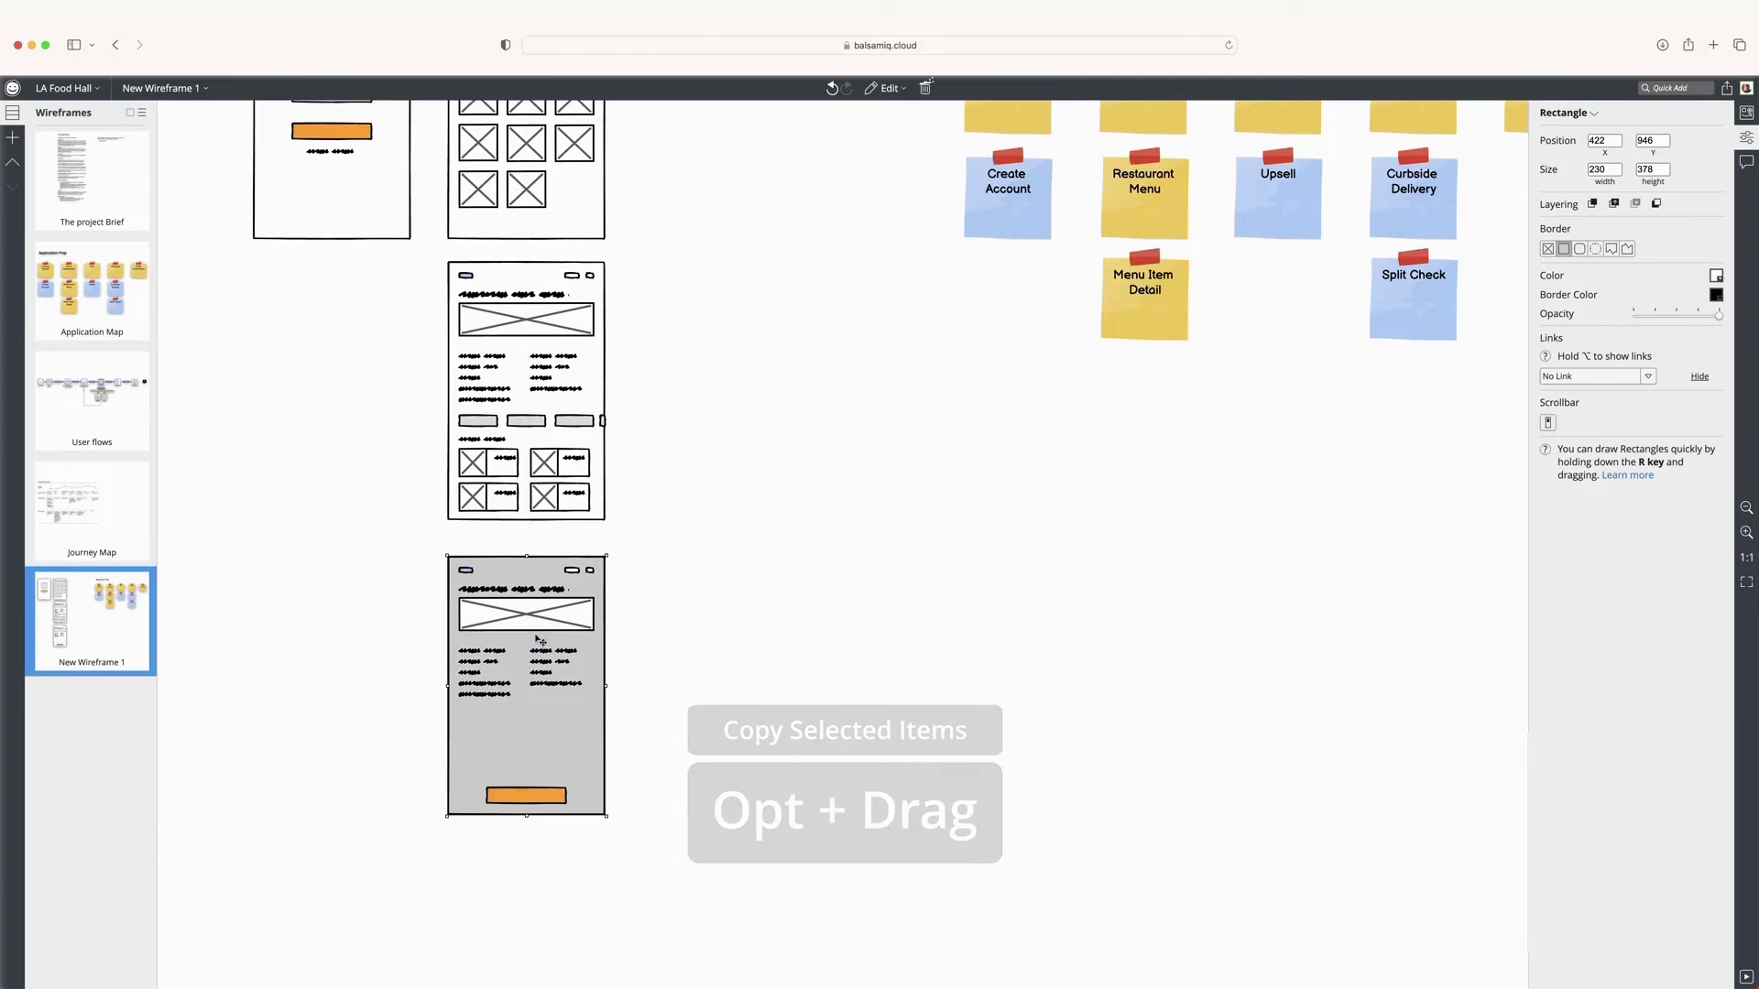
Move the fourth screen's two text blocks down and stretch the banner image taller above them.
click(486, 662)
shift+click(546, 667)
drag(546, 667, 547, 708)
click(527, 630)
drag(527, 630, 526, 654)
Narrow the fourth screen's text blocks and shift them right, placing the left one at X 460 with a width of 78.
mouse_move(478, 708)
mouse_down()
mouse_move(506, 715)
mouse_move(467, 698)
mouse_up()
shift+click(554, 705)
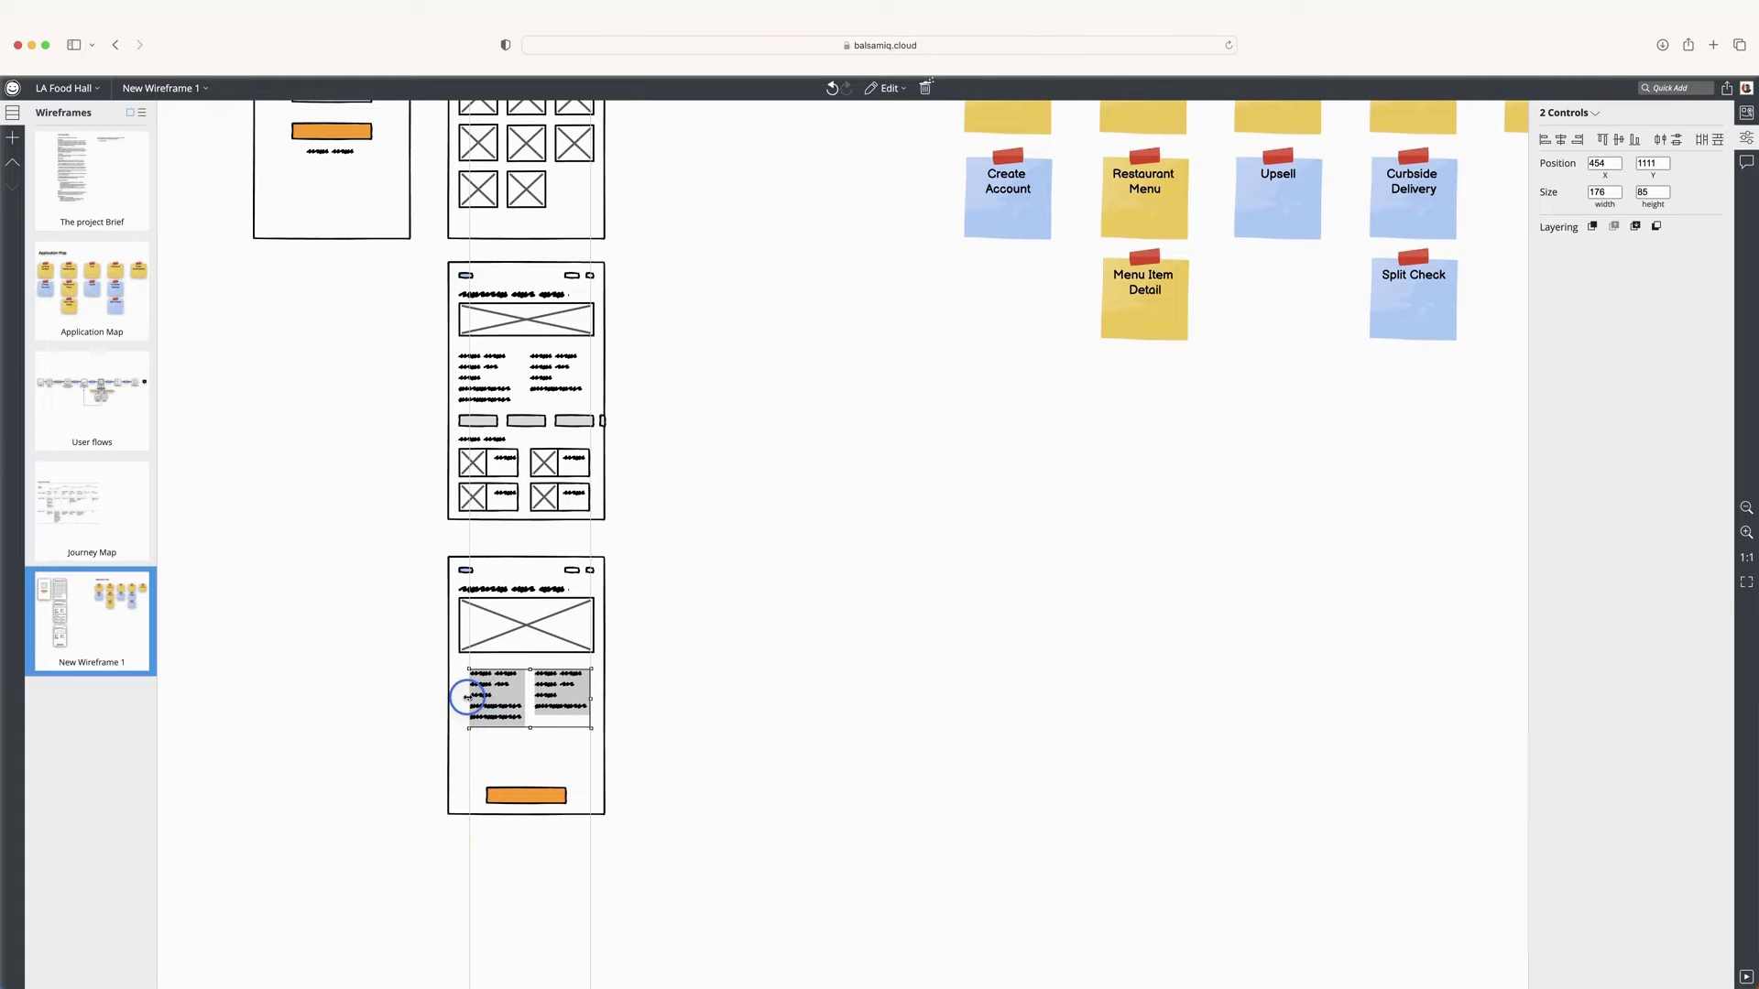
click(432, 691)
click(494, 698)
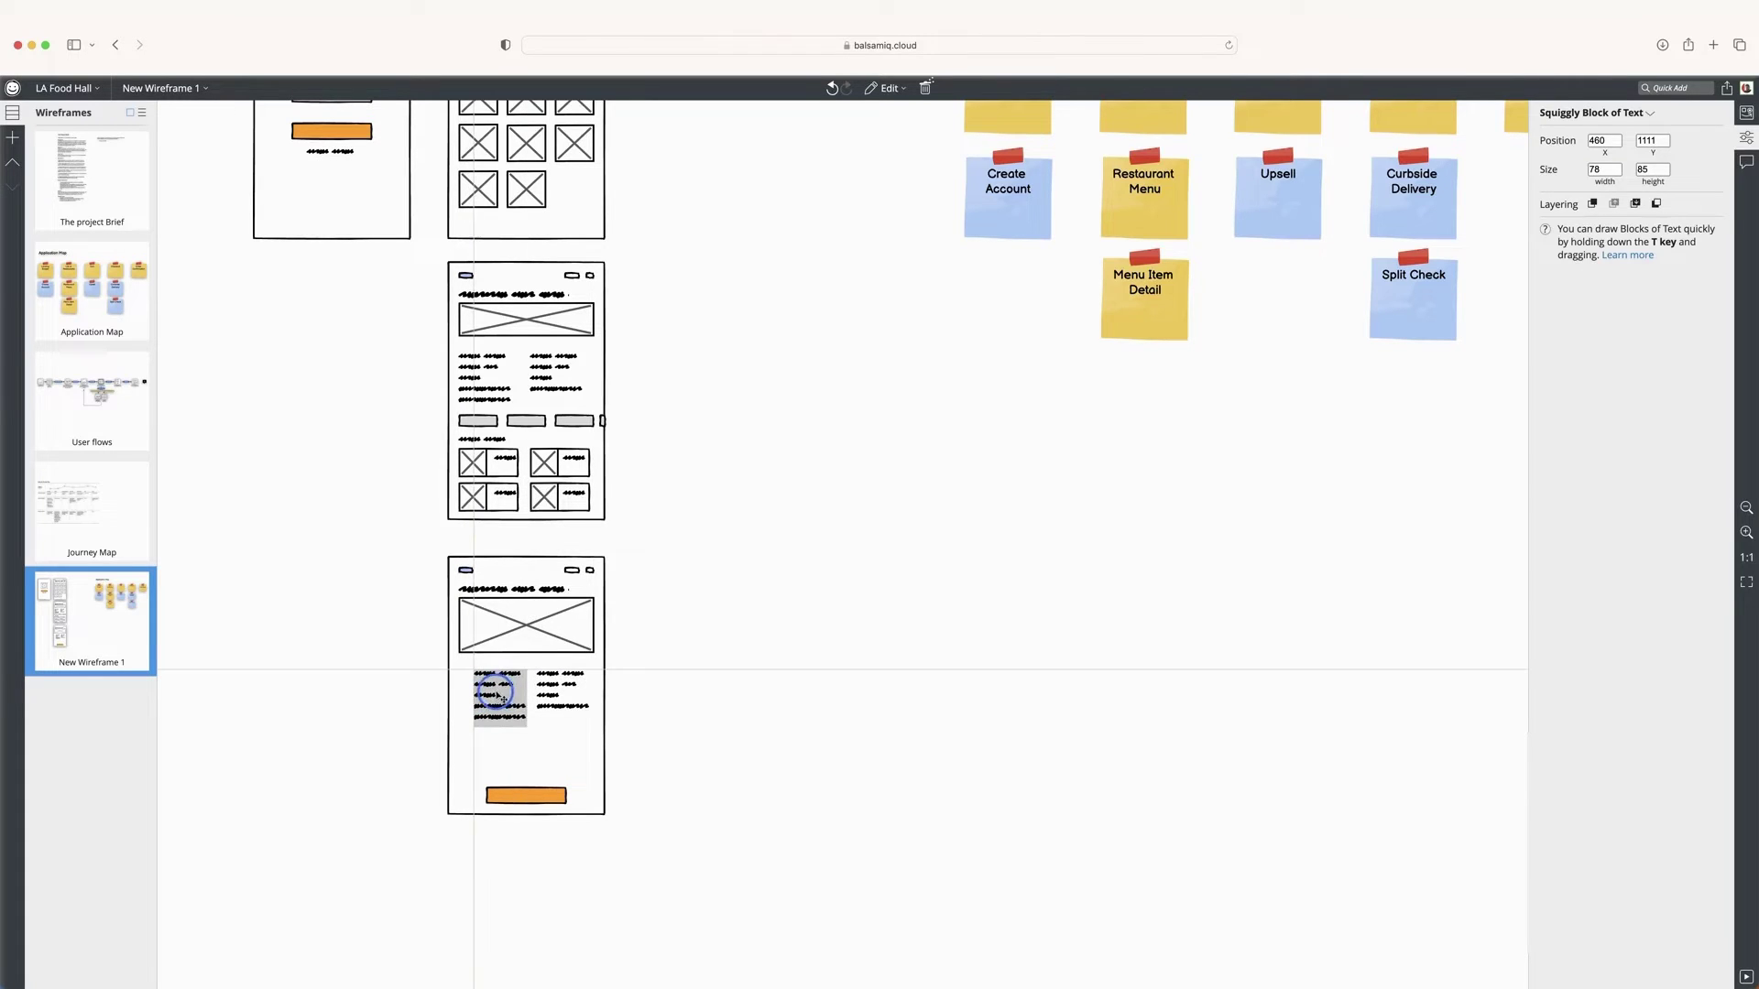
Draw a 10 by 10 checkbox square before the left text block's first line and duplicate it beside the other four lines.
key(r)
mouse_move(458, 672)
mouse_down()
mouse_move(520, 705)
mouse_move(461, 675)
mouse_up()
scroll(462, 687, up, 5)
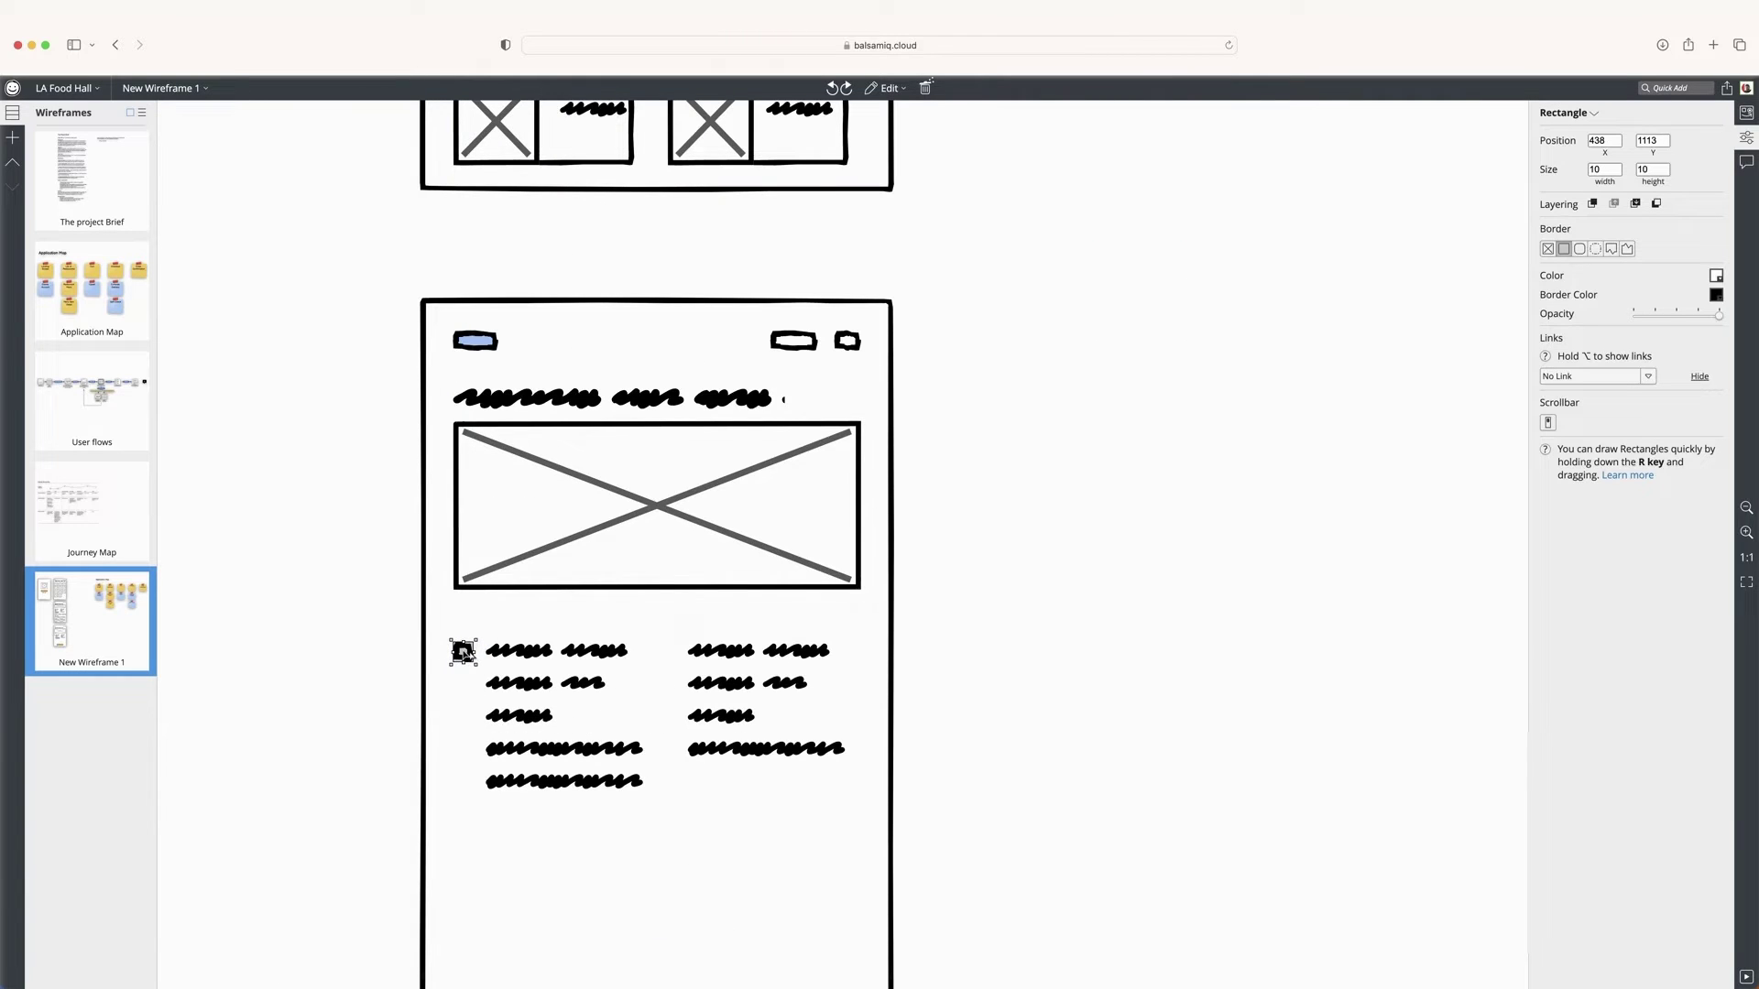
drag(464, 651, 463, 684)
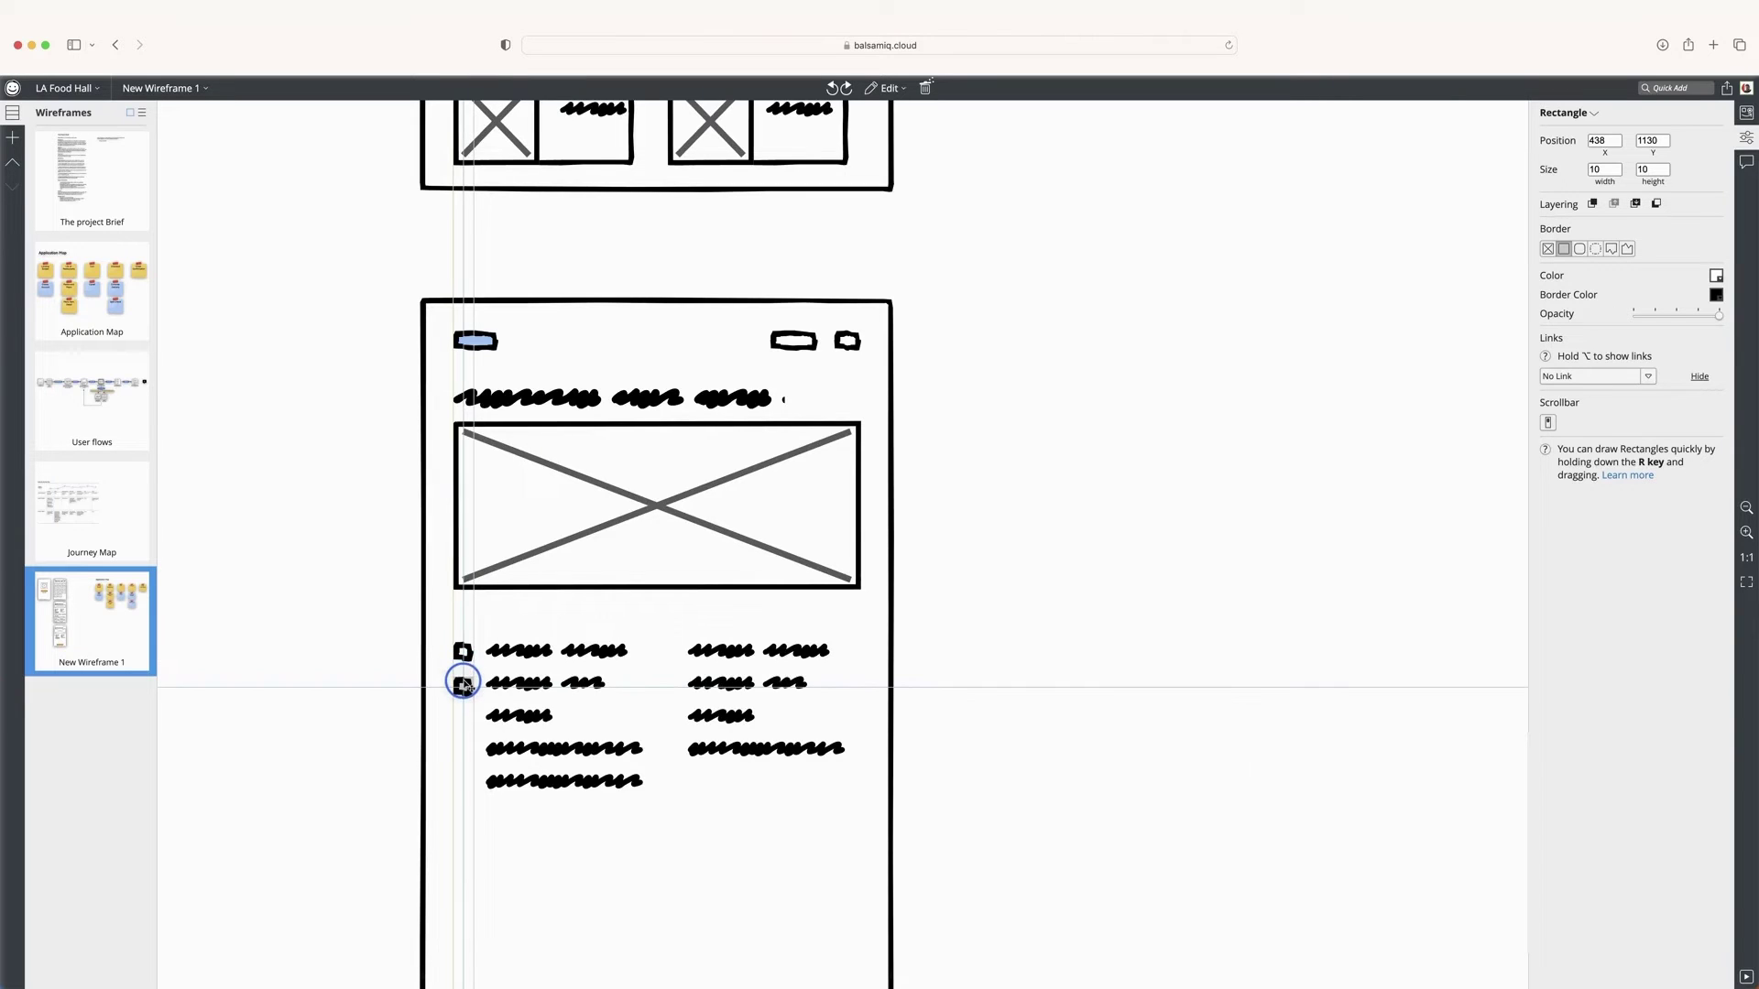
drag(462, 685, 465, 686)
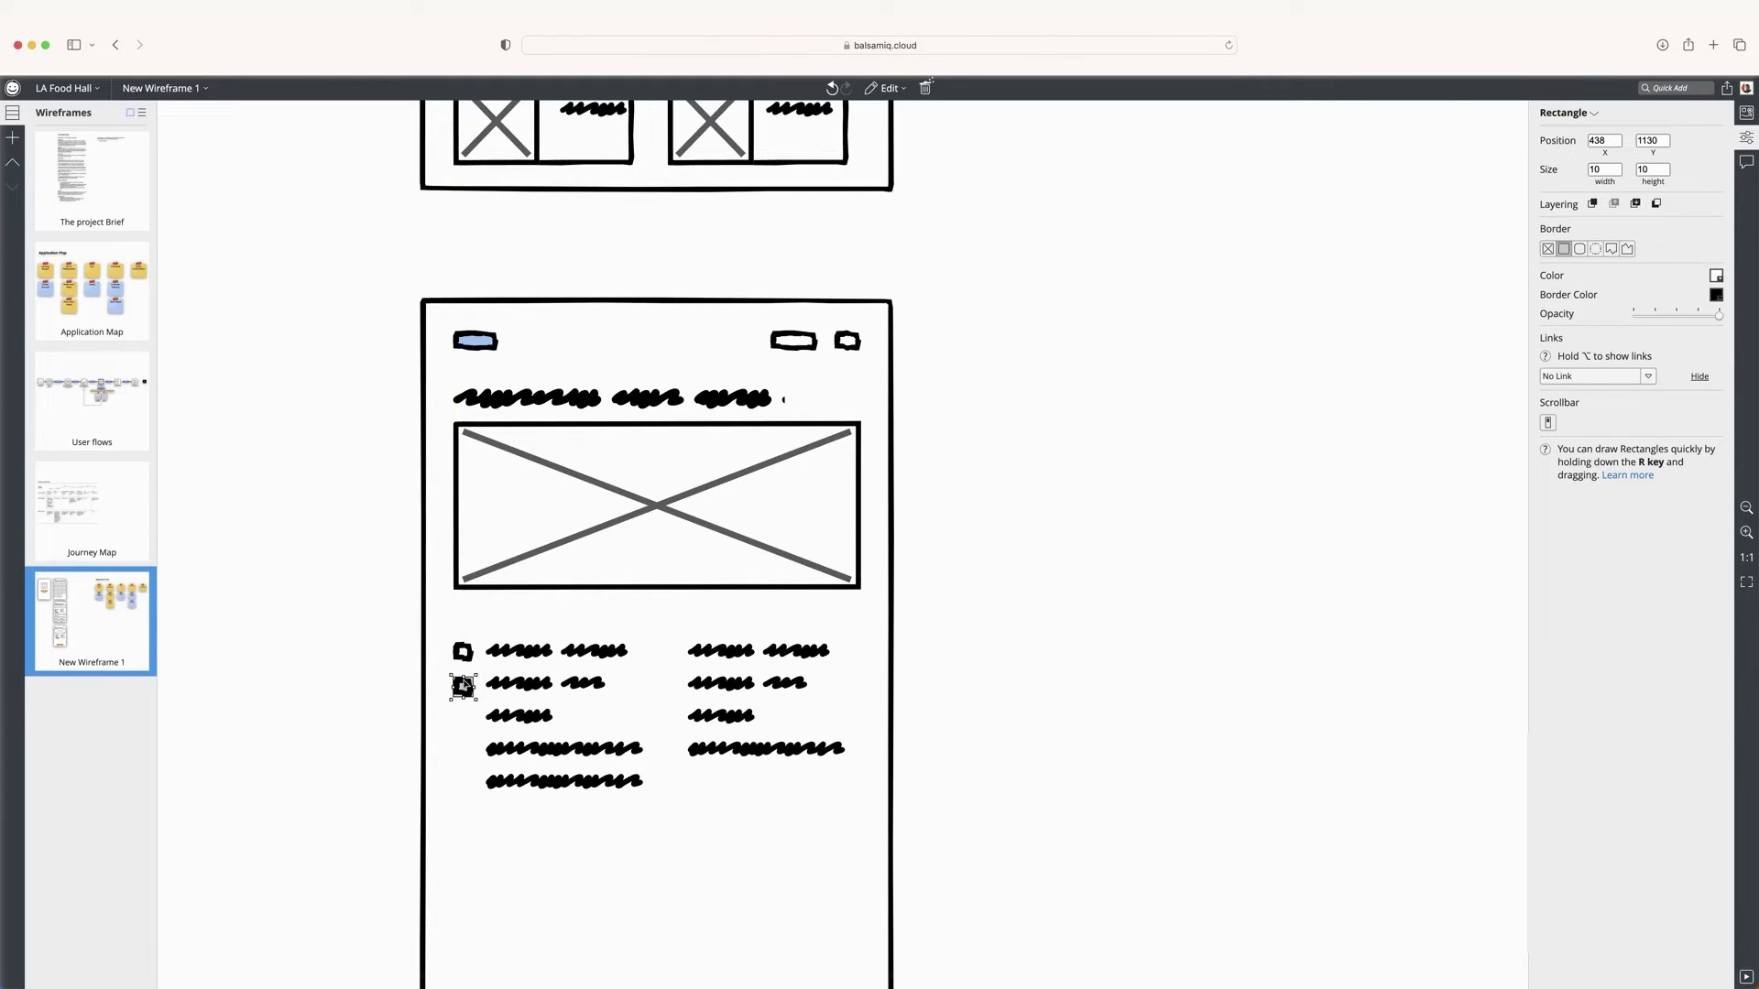
key(super+d)
key(super+d)
mouse_move(463, 756)
mouse_down()
mouse_move(463, 780)
mouse_move(464, 752)
mouse_up()
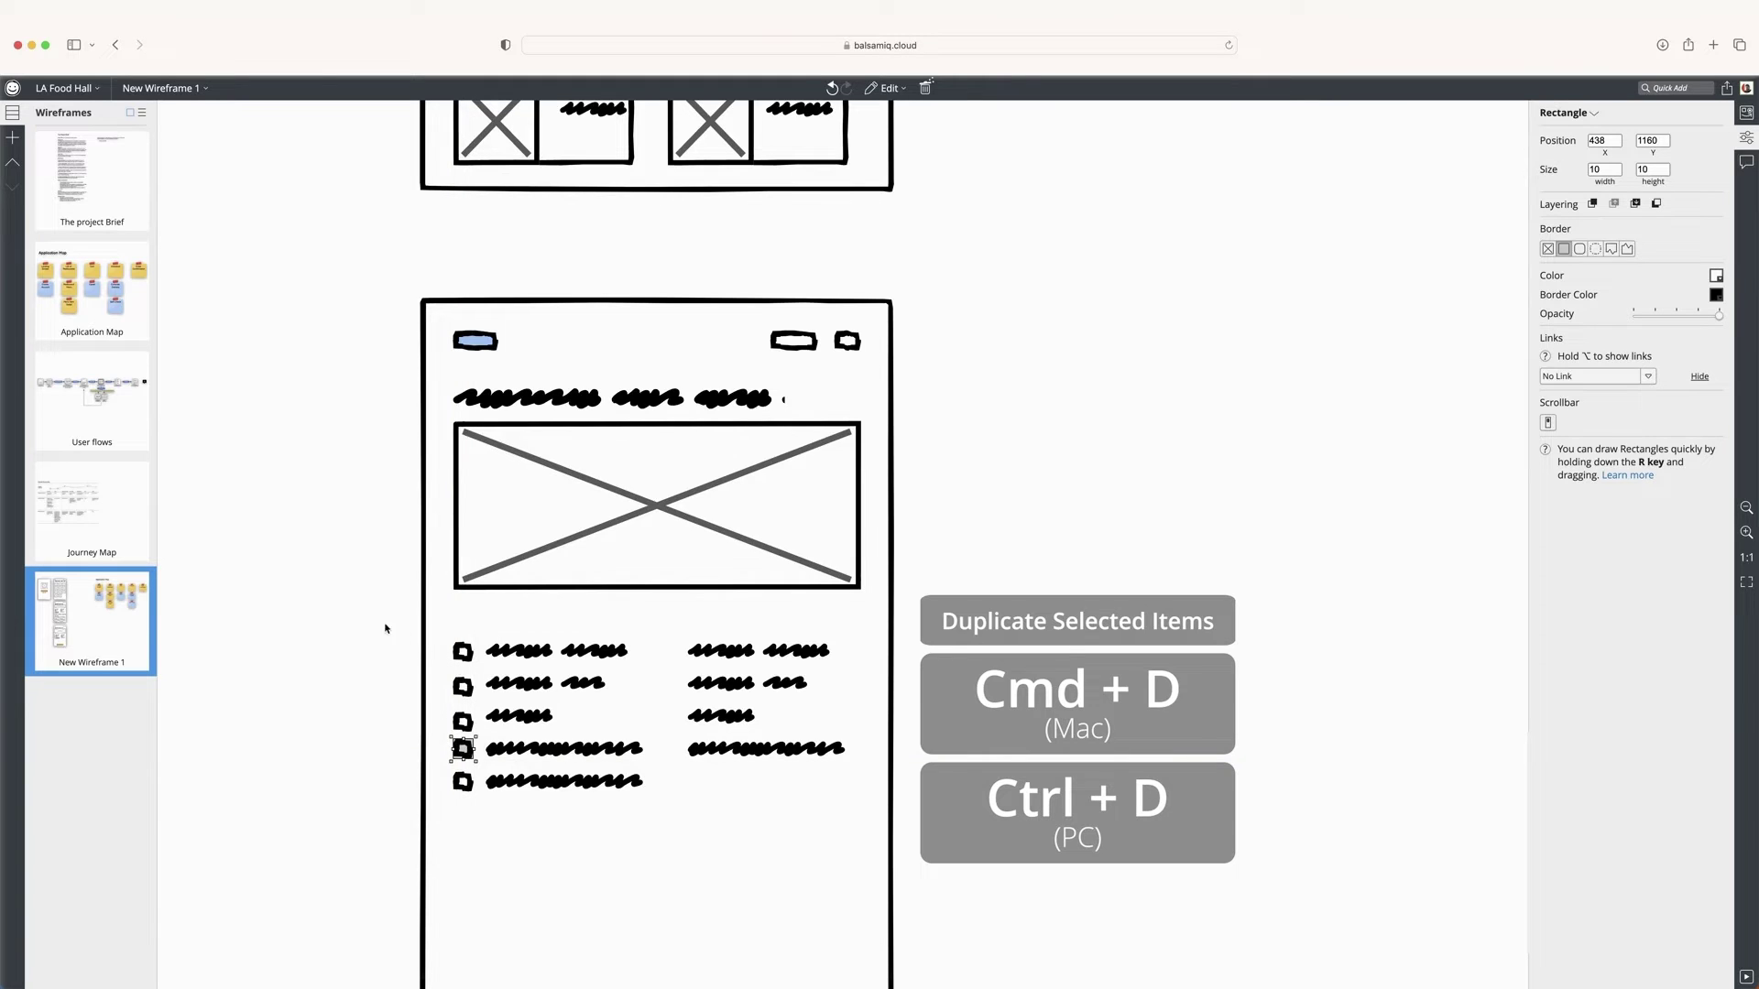
Space the five checkboxes evenly in the column and copy them beside the right text block, deleting the extra fifth one there.
drag(384, 629, 480, 804)
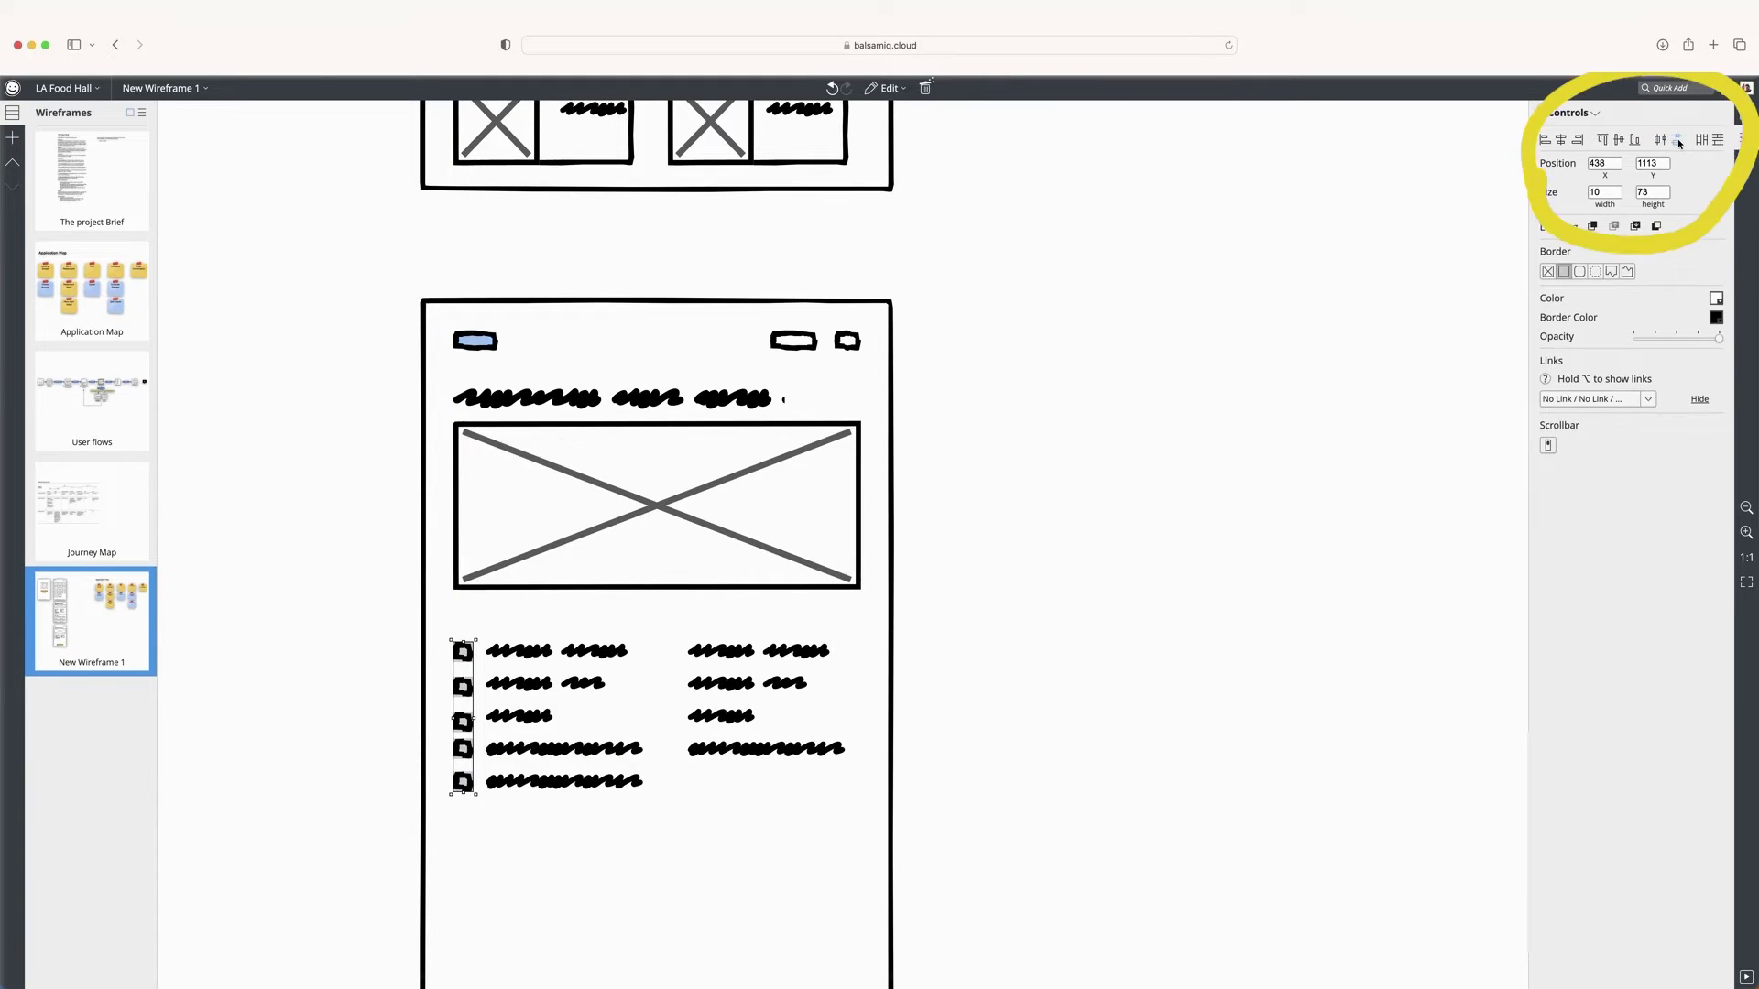
click(1677, 140)
drag(464, 652, 667, 660)
click(706, 780)
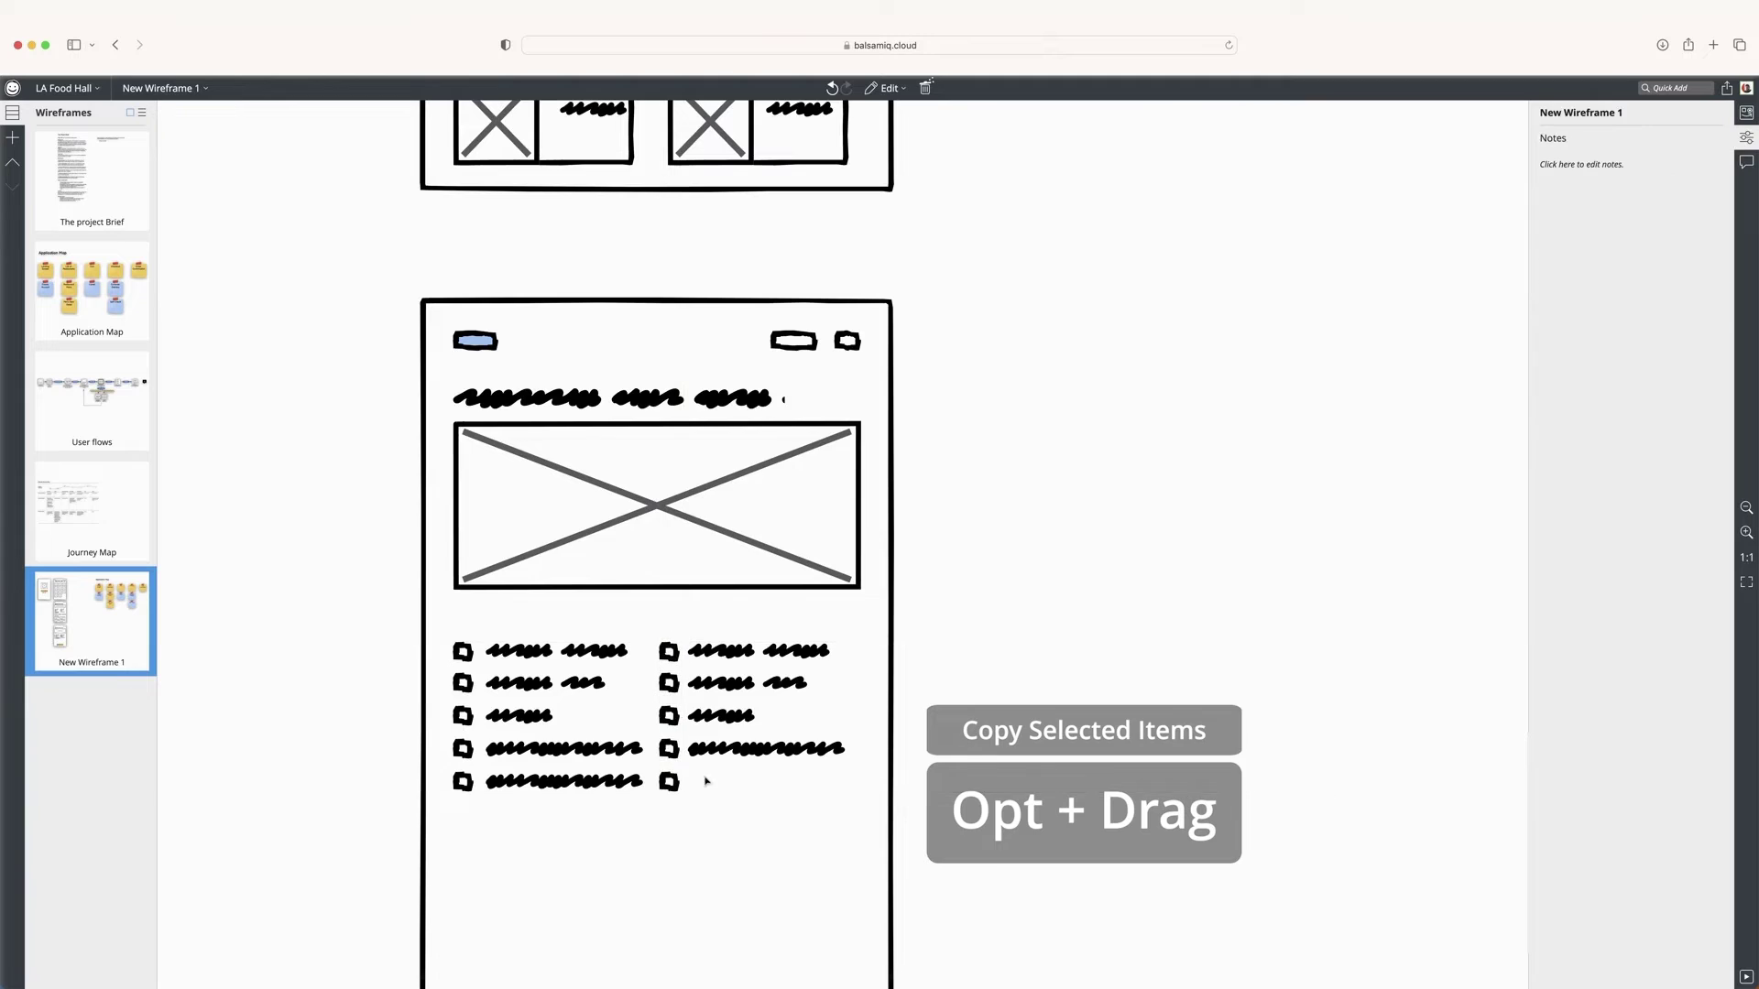
click(669, 781)
key(BackSpace)
key(super+minus)
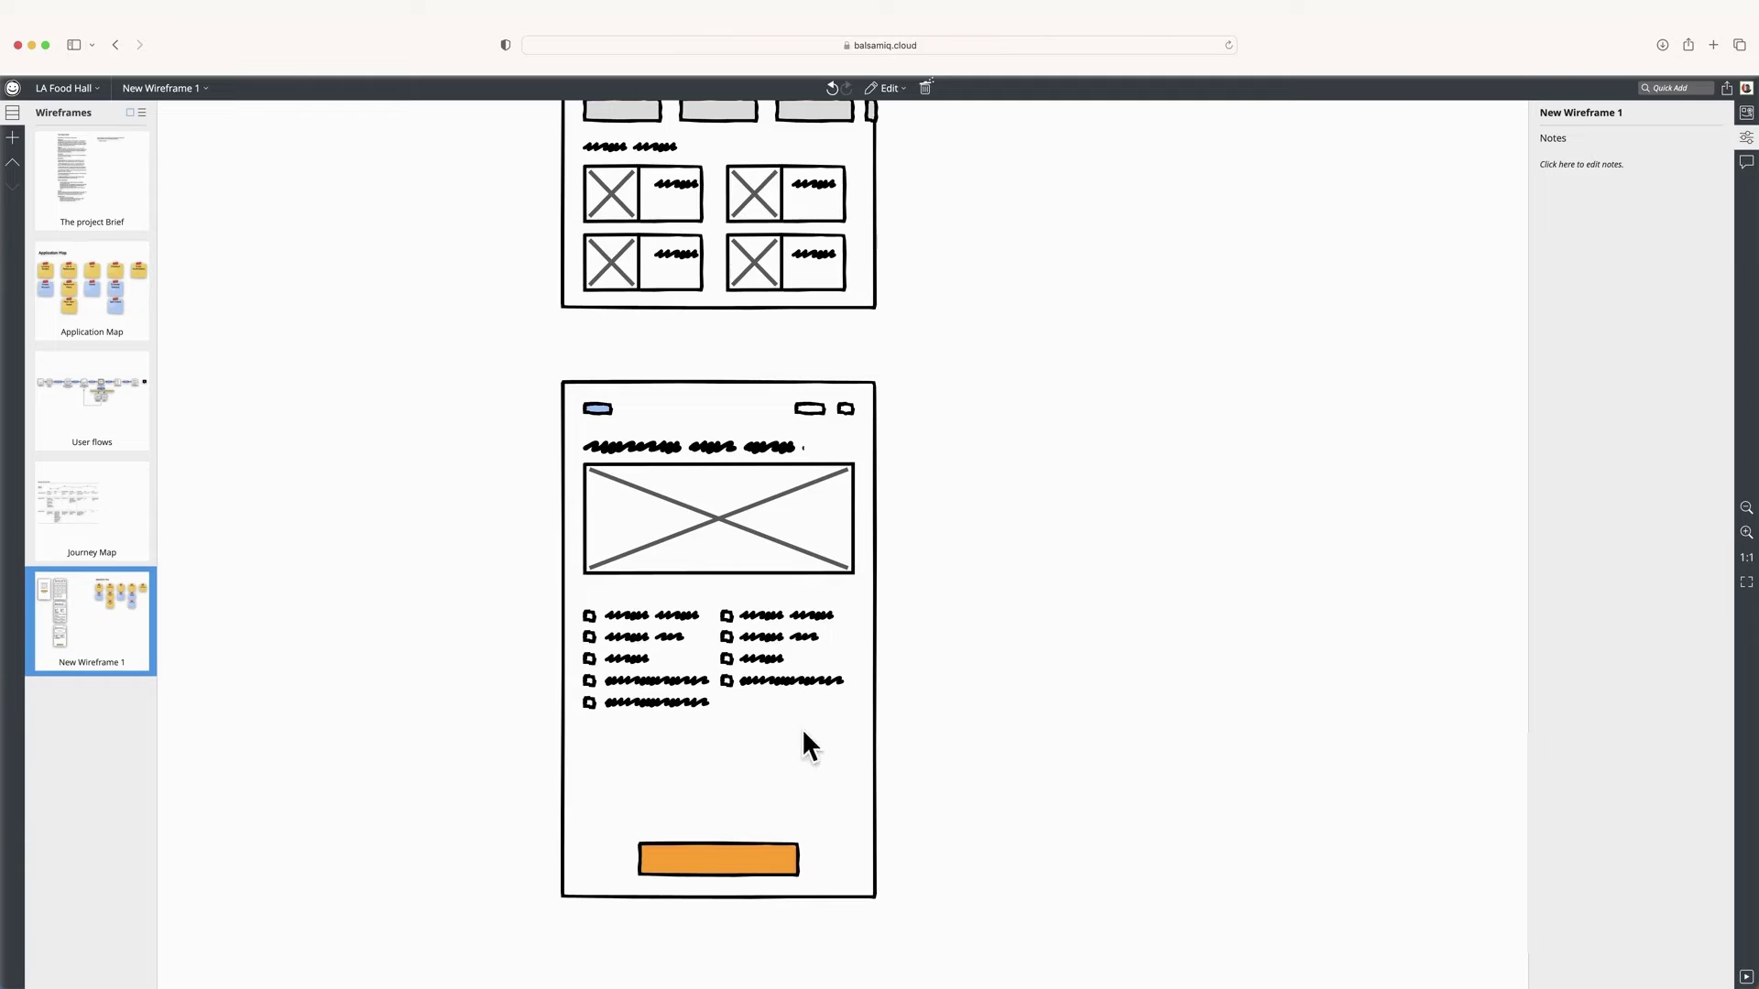
key(super+z)
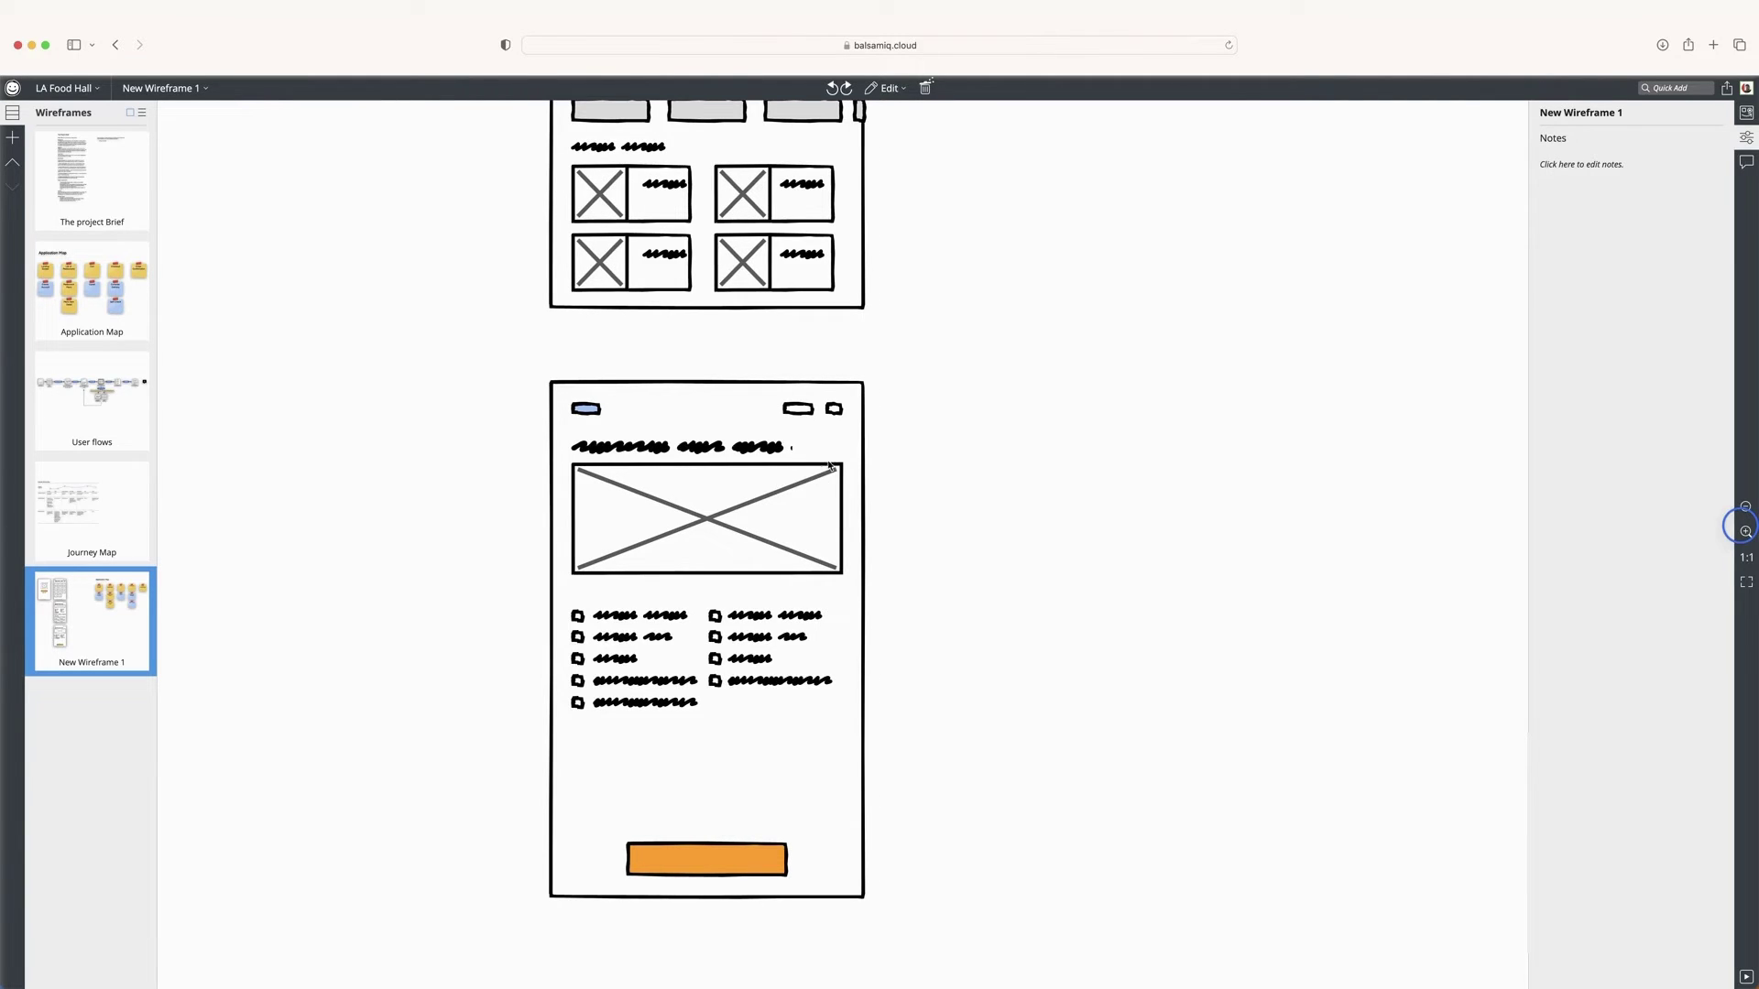
Draw a badge rectangle about 33 by 19 in the upper-right corner of the fourth screen's banner and fill it with cyan.
key(r)
mouse_move(781, 475)
mouse_down()
mouse_move(823, 496)
mouse_move(806, 501)
mouse_up()
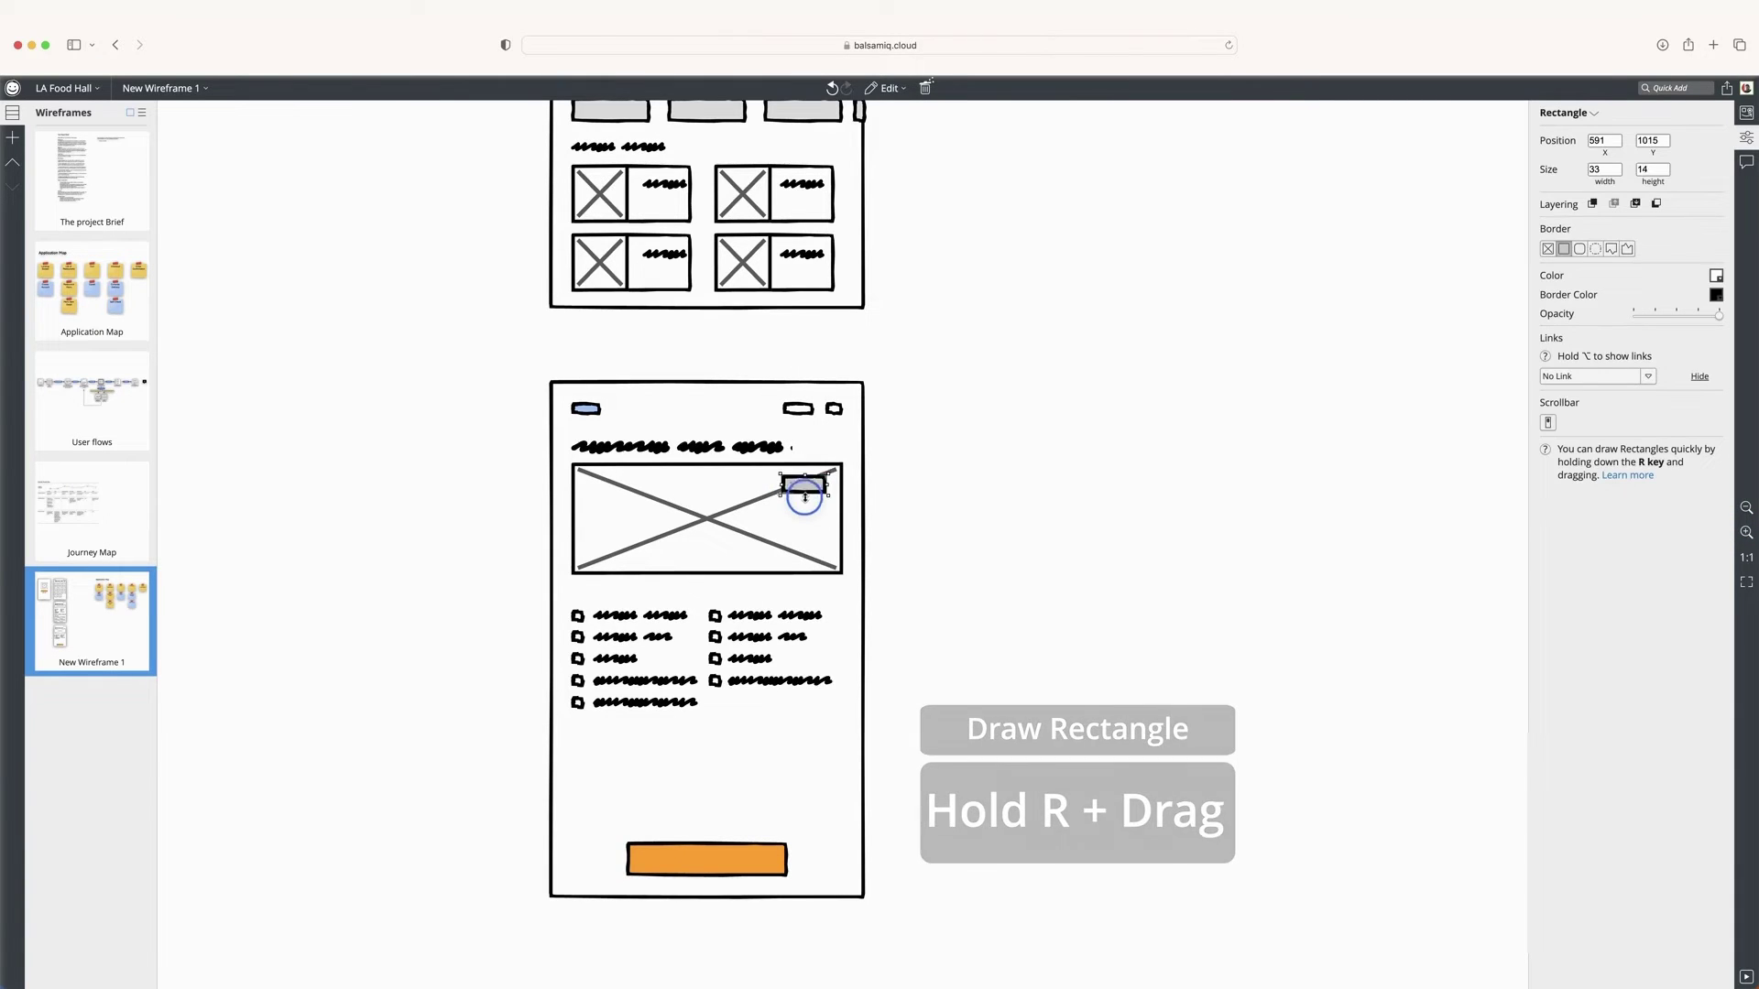
click(1716, 276)
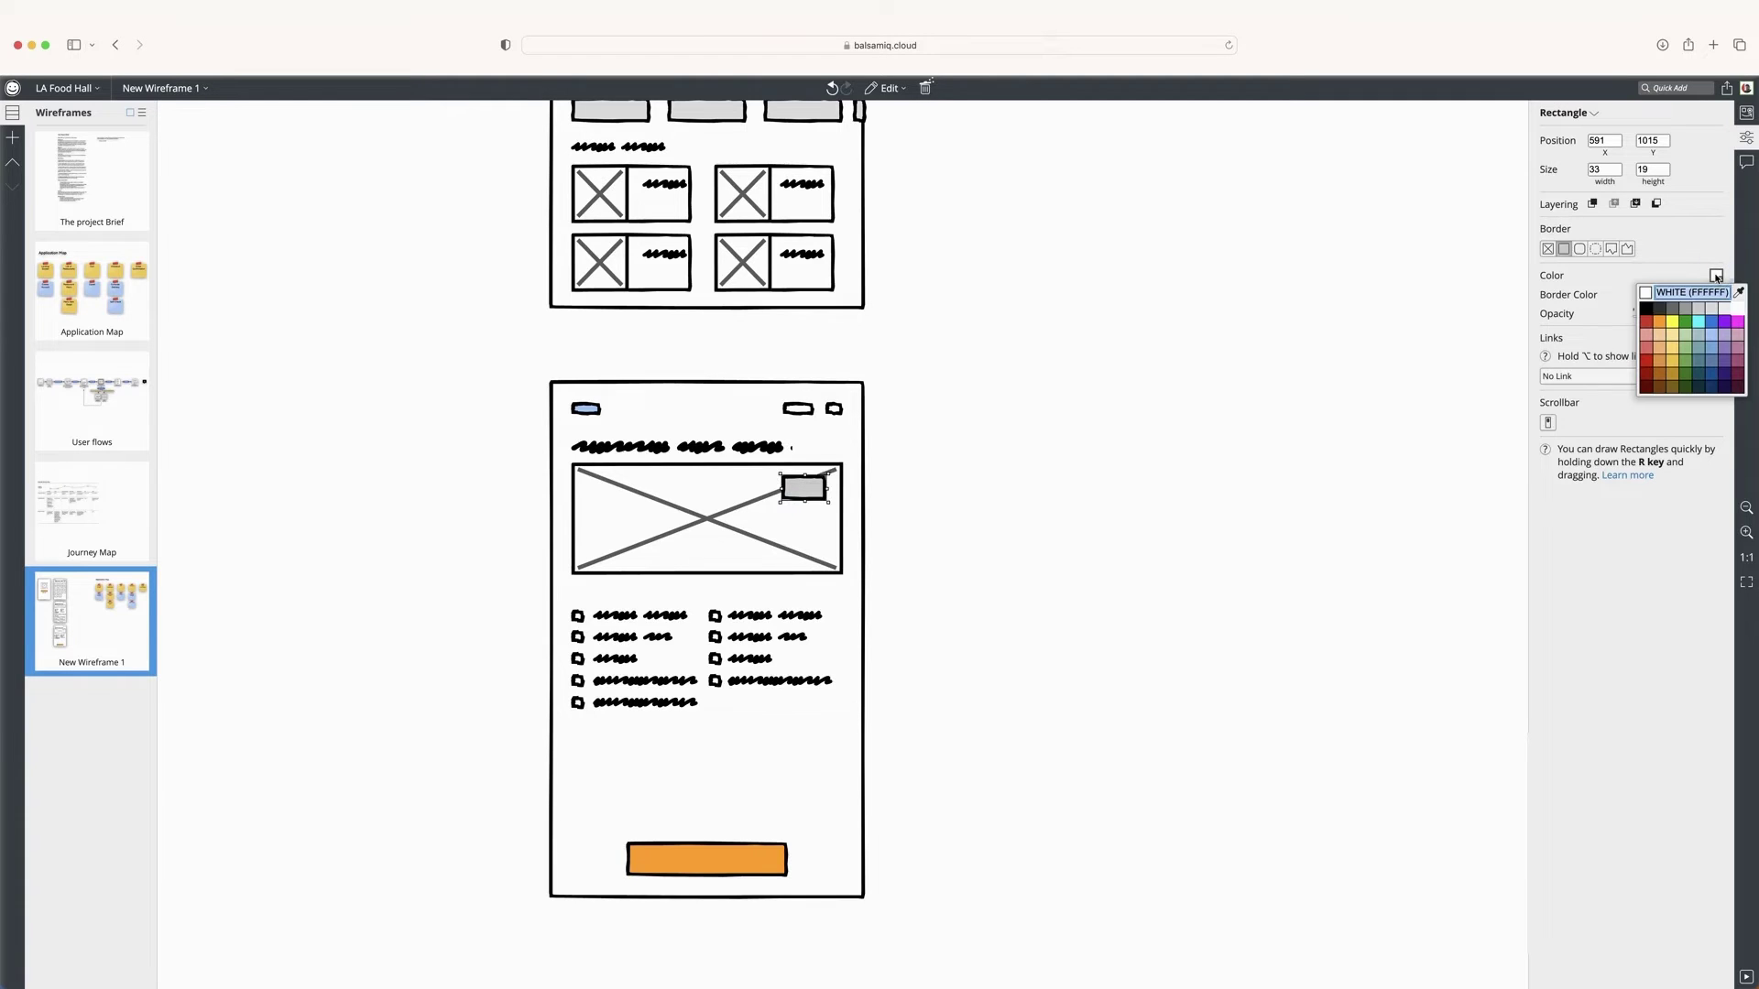
click(1712, 327)
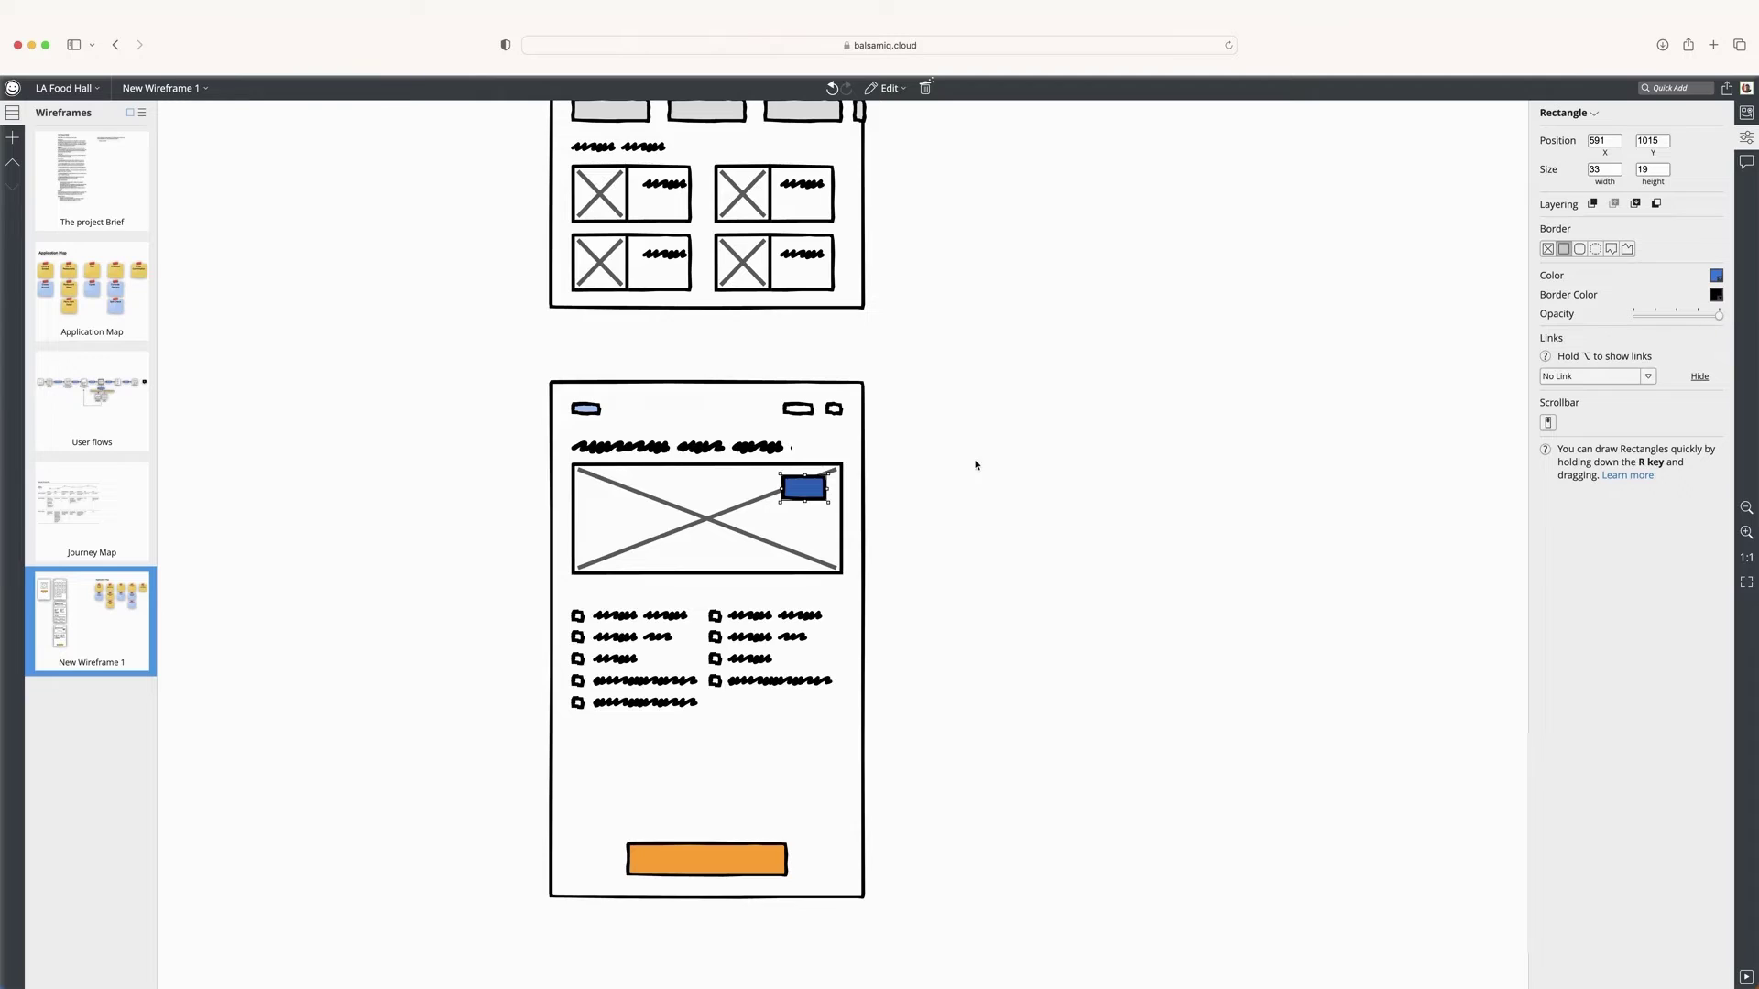
scroll(953, 481, down, 1)
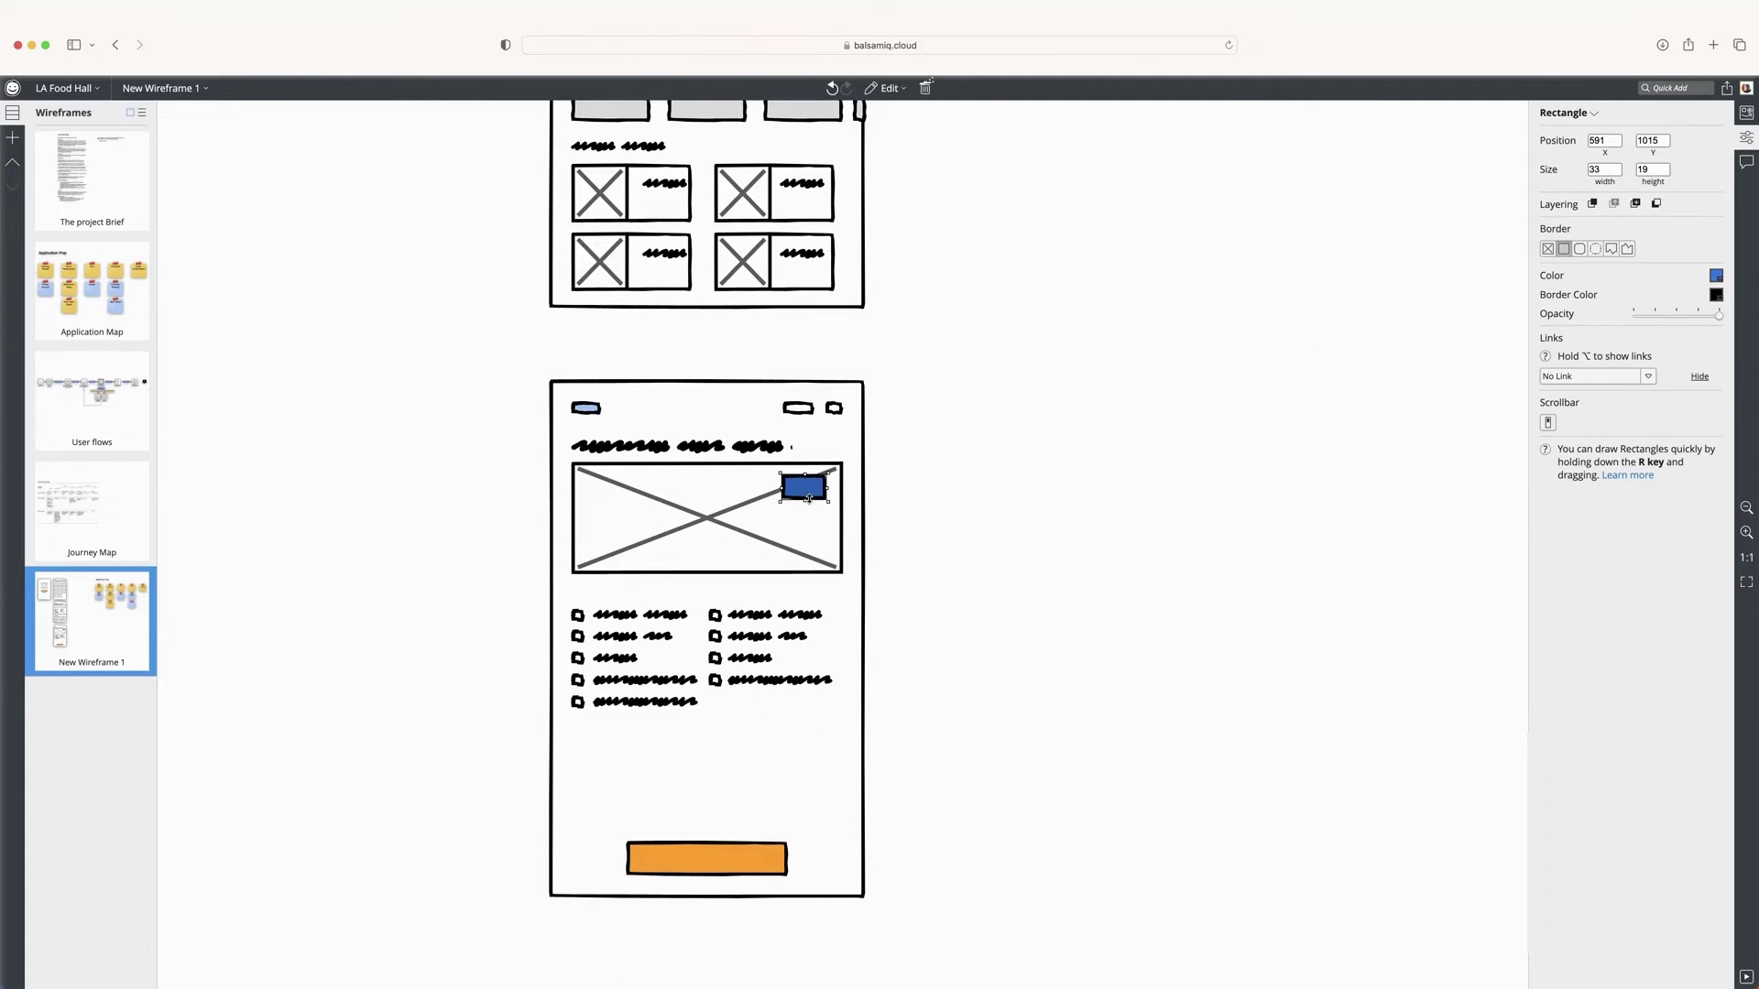
click(1718, 277)
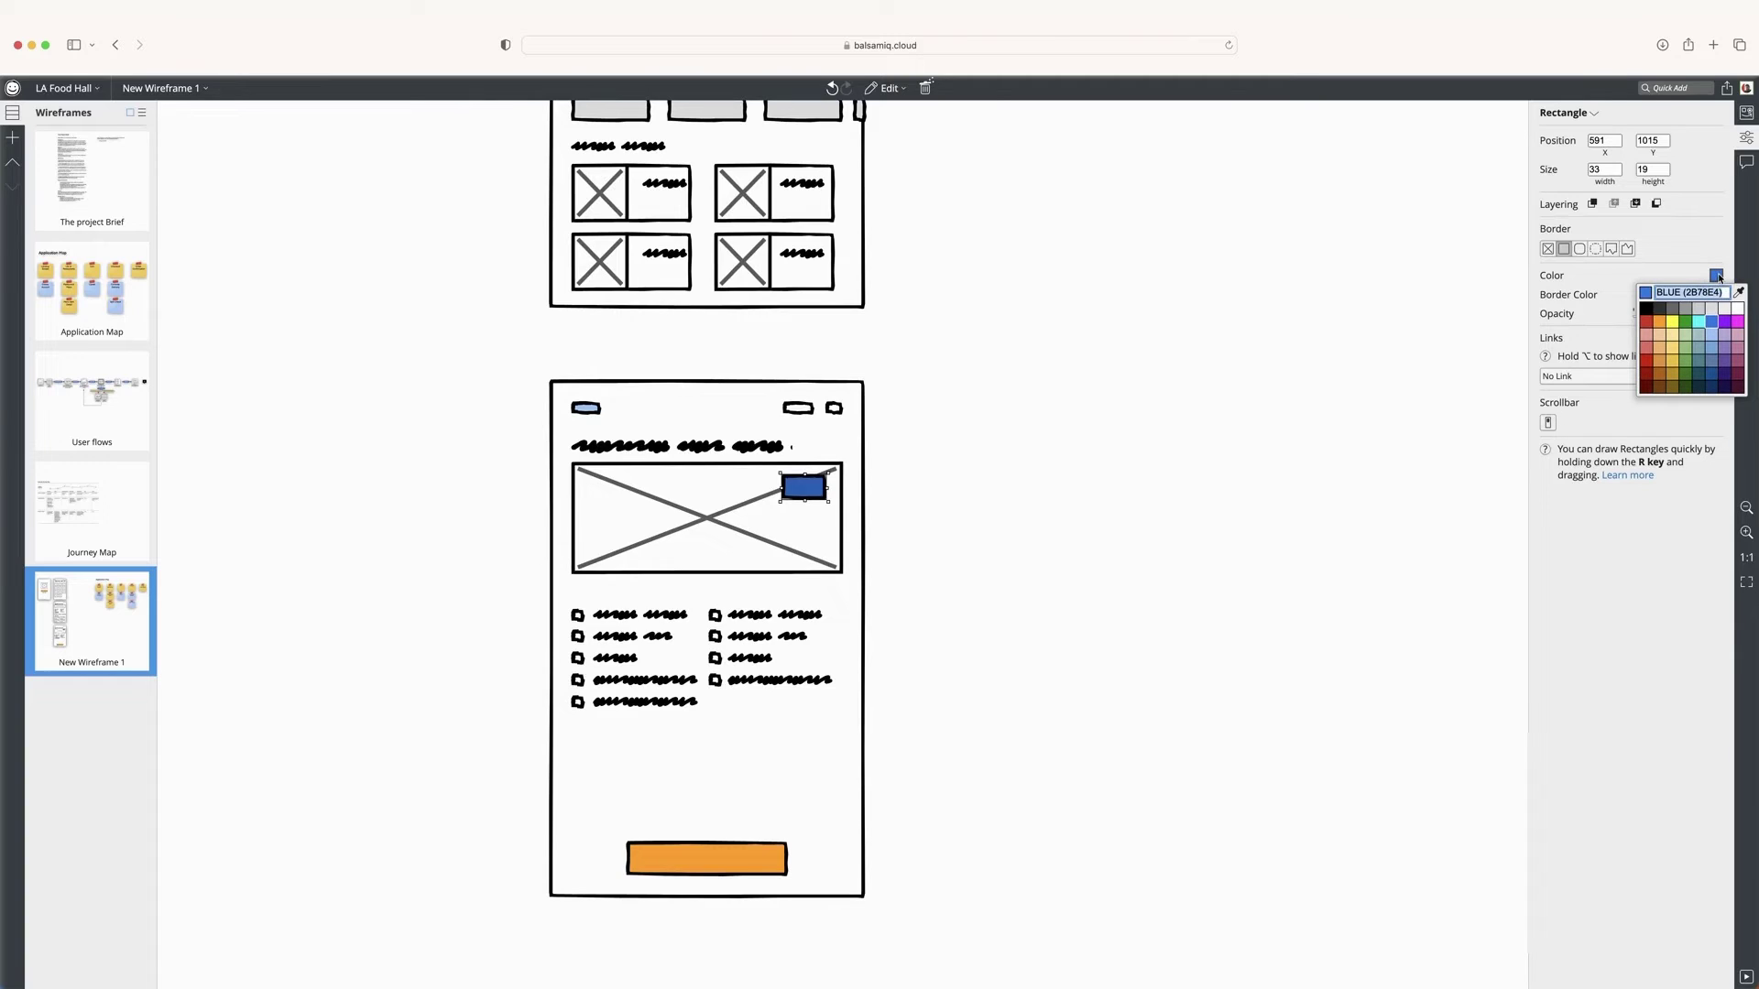
click(1698, 321)
Enlarge the banner's cyan badge to 40 by 24 and draw a squiggly line of text about 19 by 10 inside it.
drag(781, 490, 771, 492)
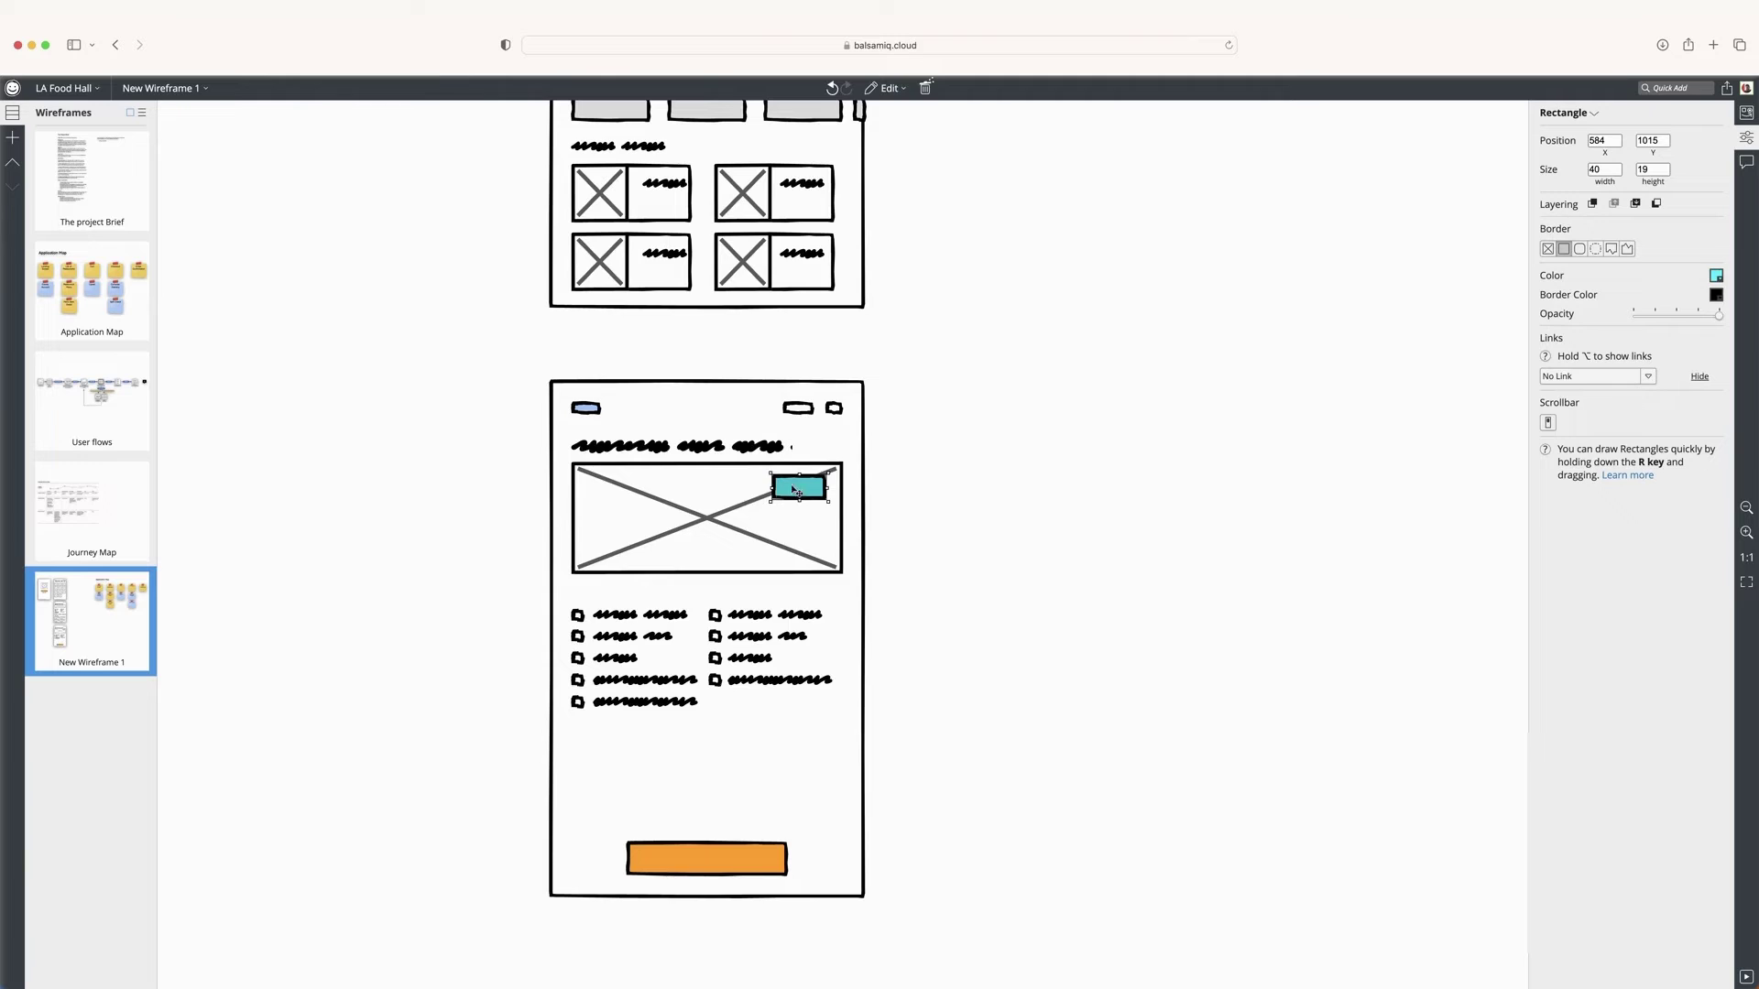
drag(798, 500, 799, 506)
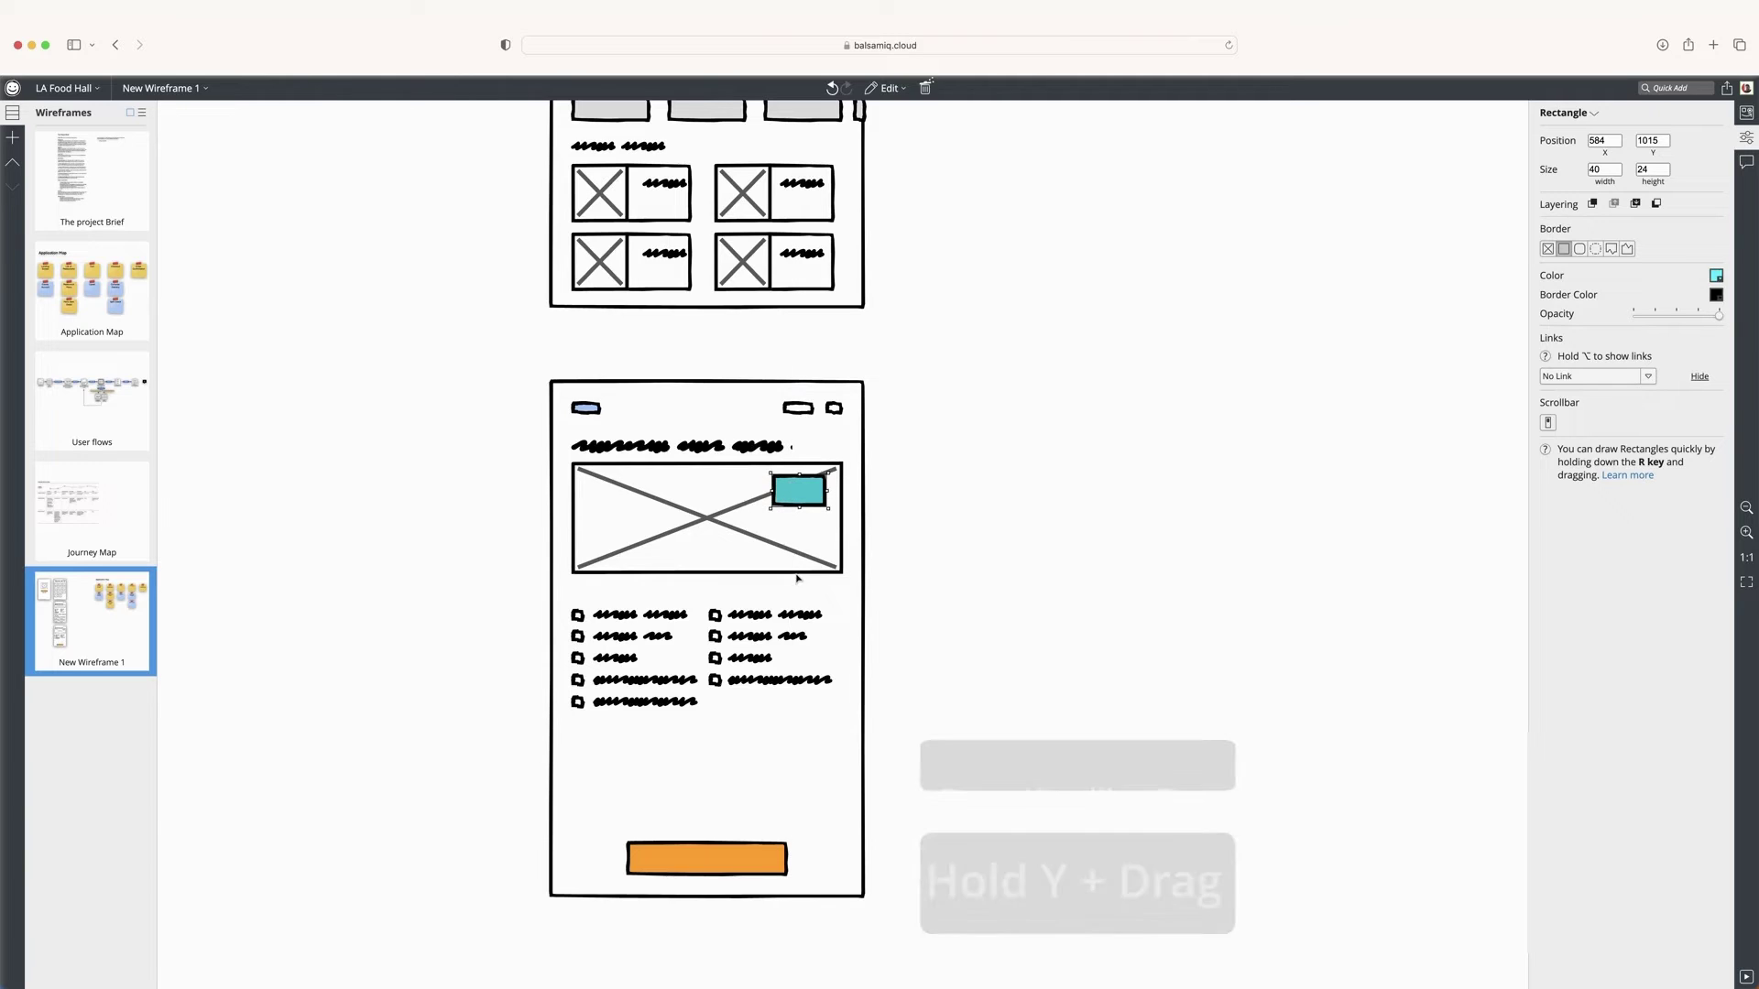
key(y)
drag(789, 486, 813, 501)
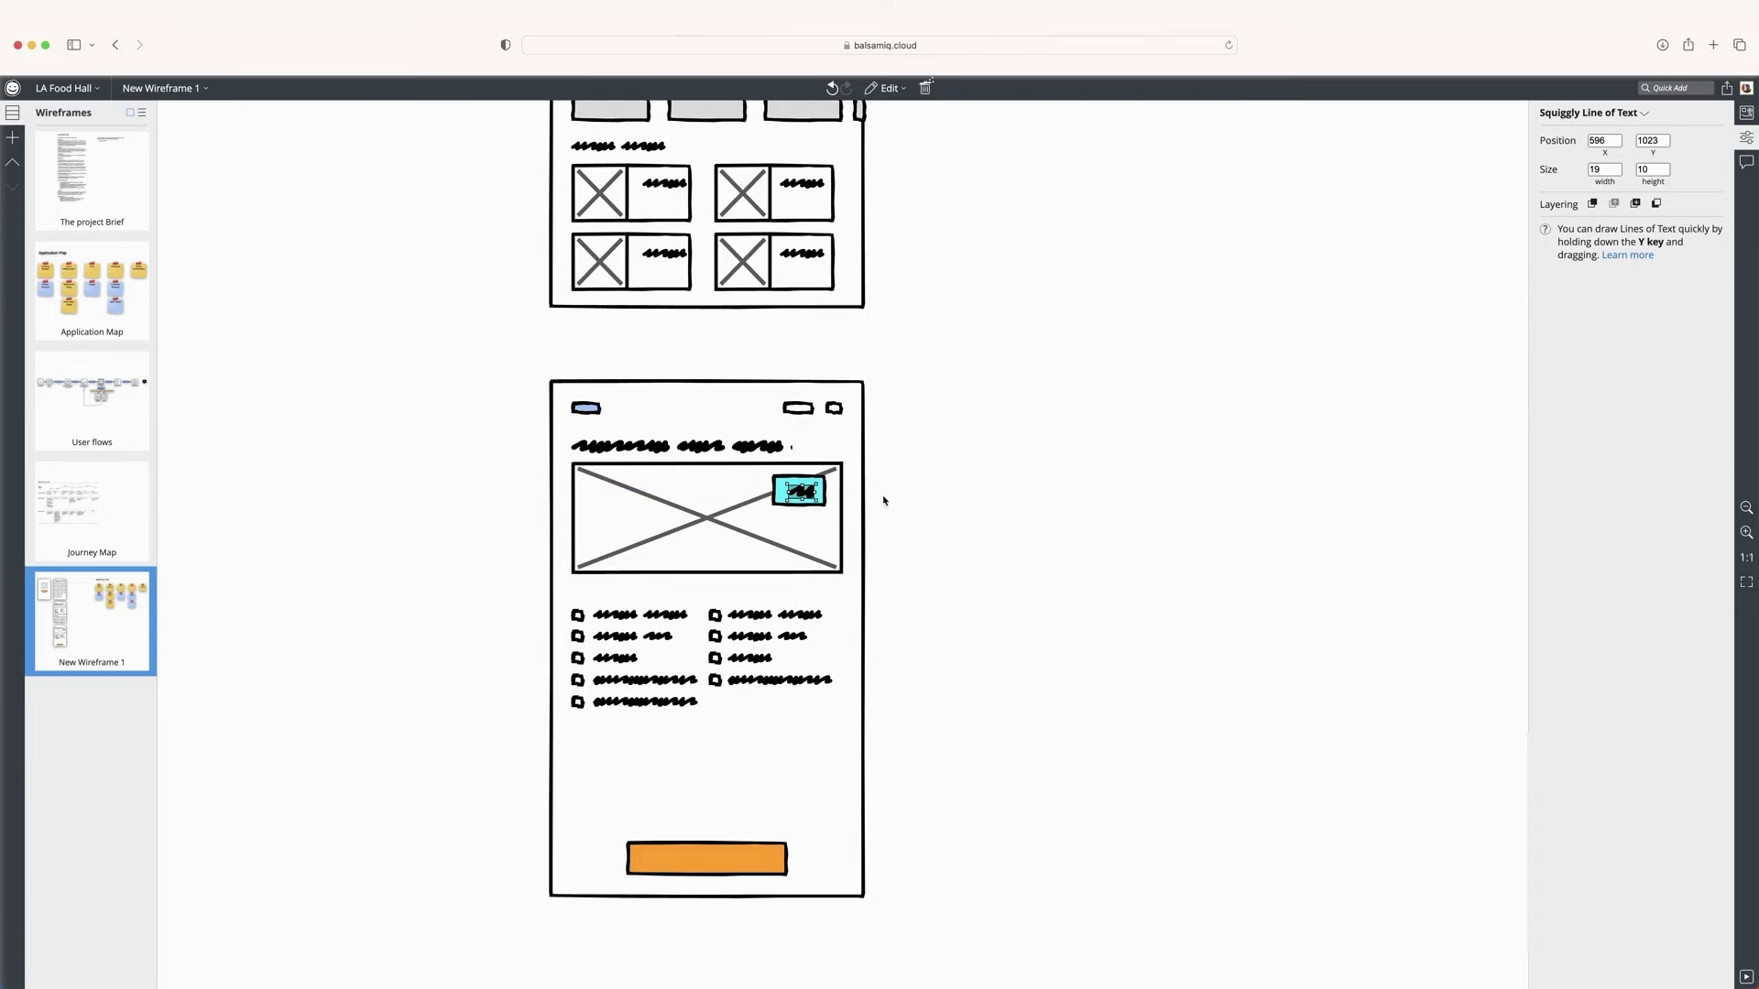
Draw a 16 by 16 square above the fourth screen's orange button and copy it level with the first, leaving a gap.
click(924, 504)
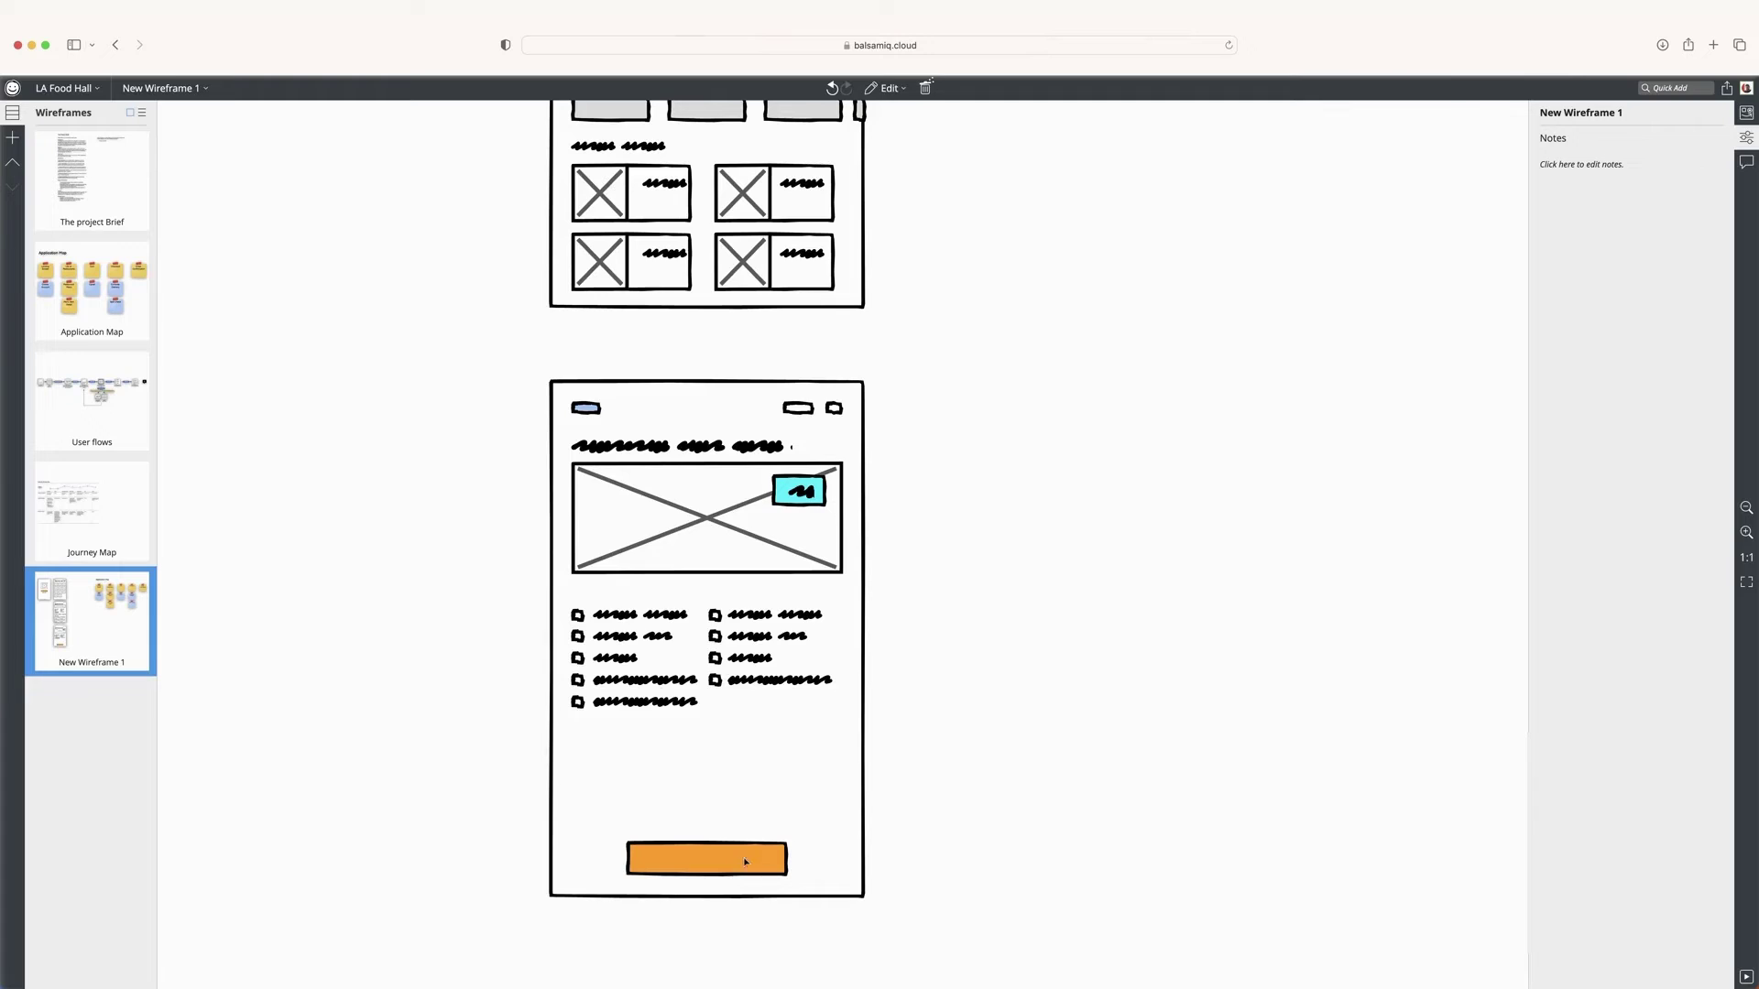
click(719, 865)
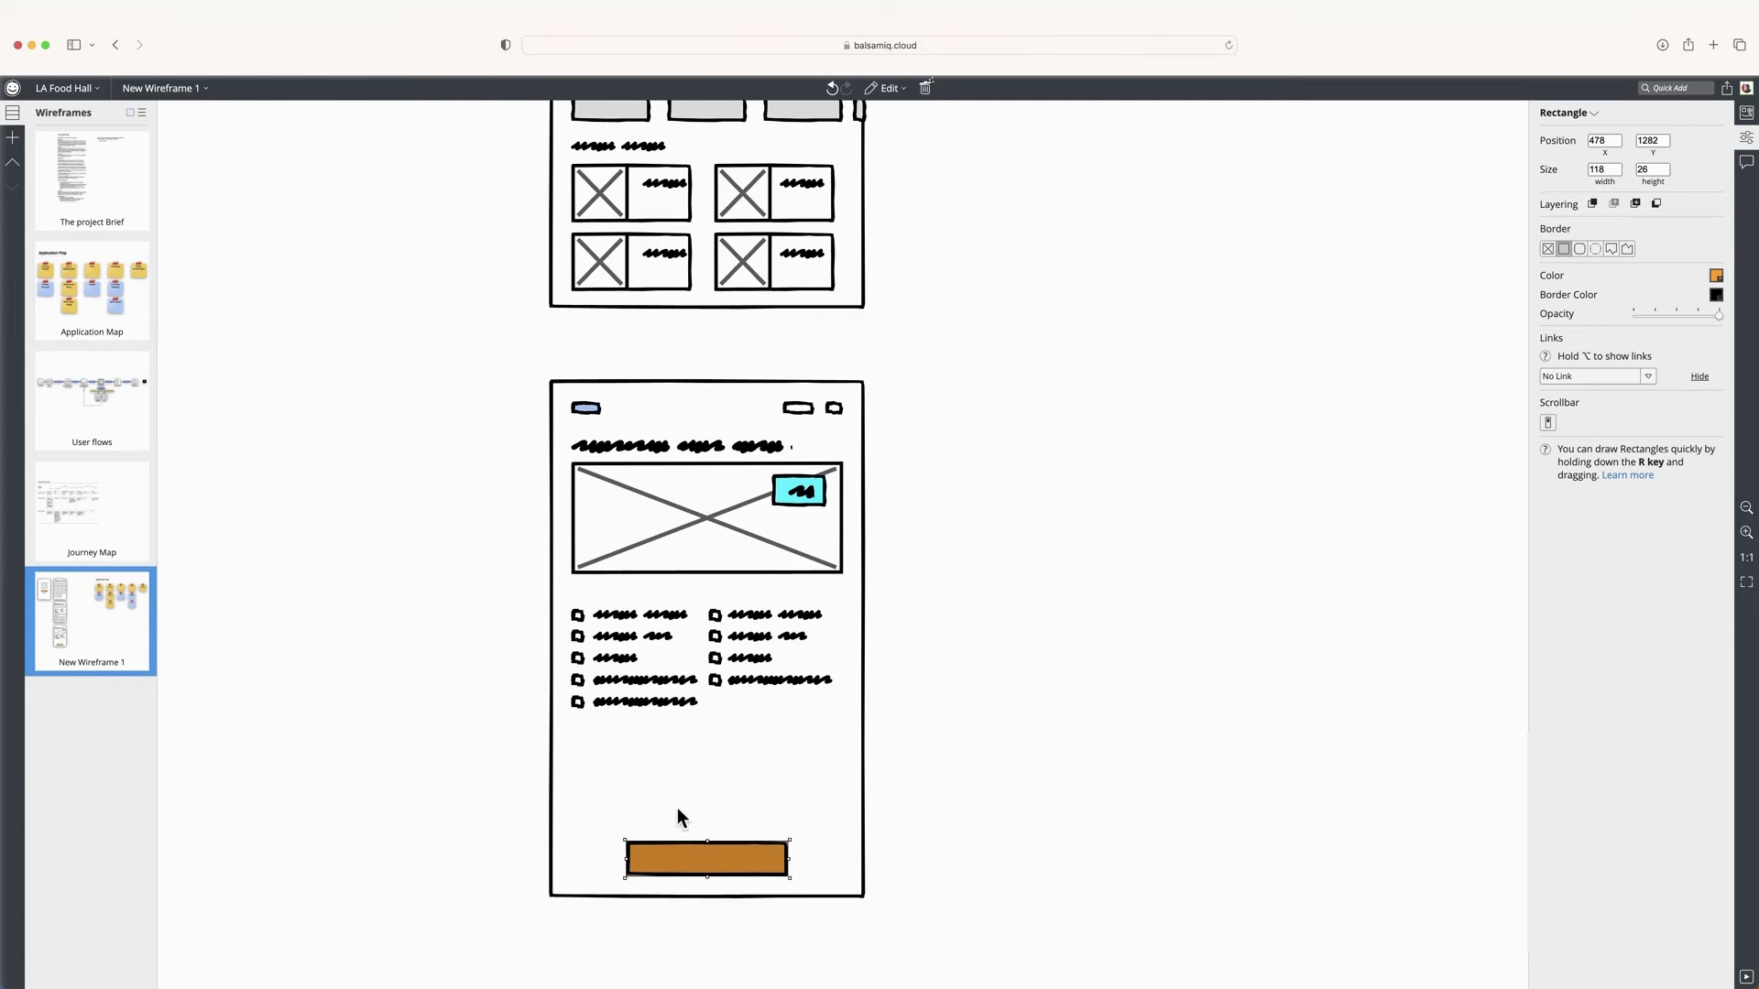
key(r)
mouse_move(660, 806)
mouse_down()
mouse_move(681, 830)
mouse_move(738, 823)
mouse_up()
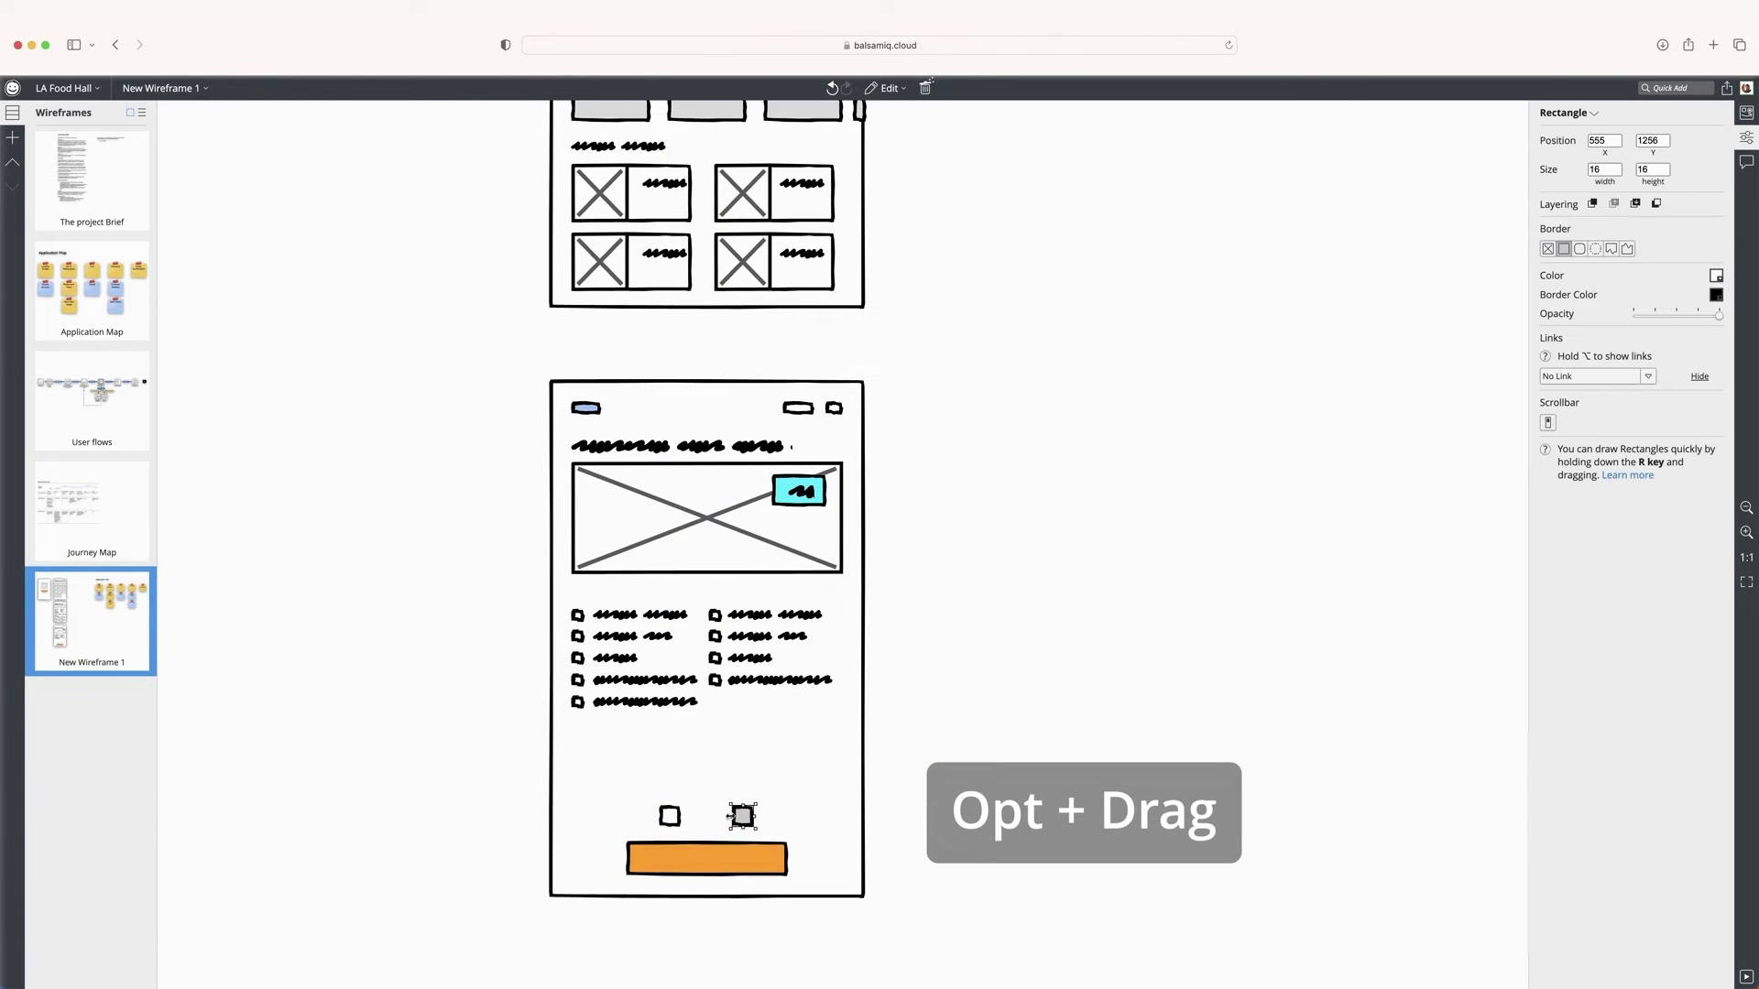
click(670, 816)
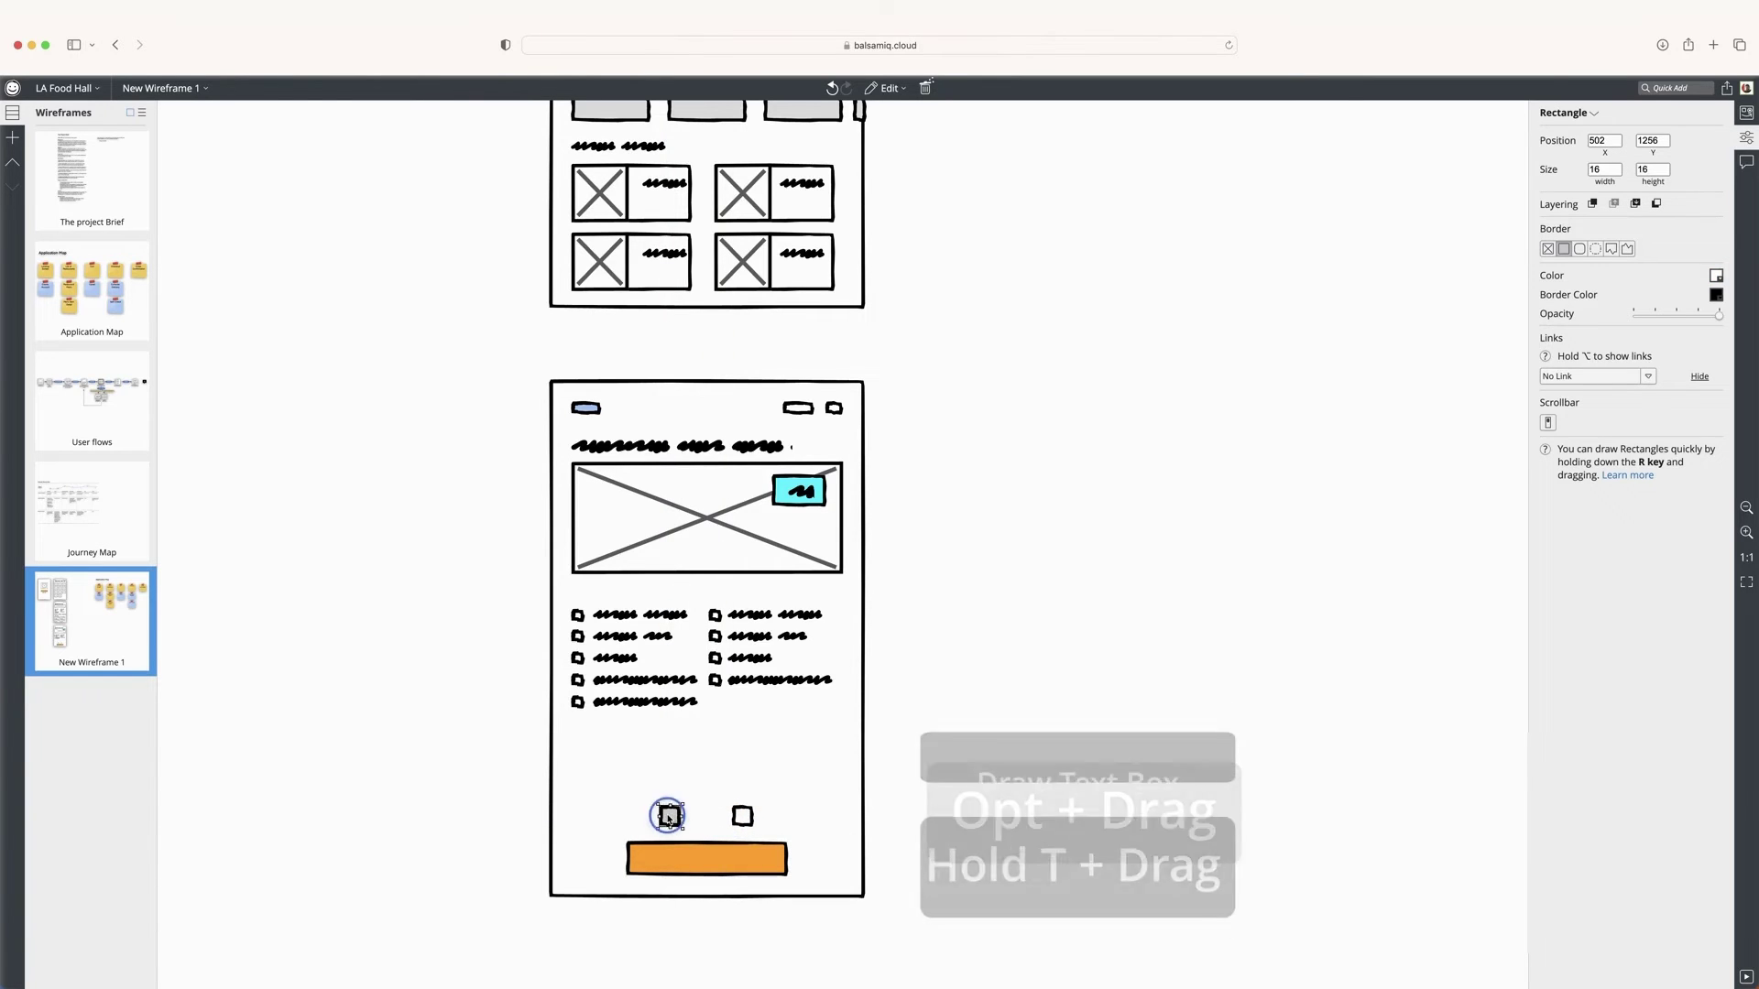
Label the two small squares "-" and "+" and place the number "1" between them to form a quantity stepper.
drag(690, 764, 670, 818)
double_click(669, 817)
text(-)
key(Return)
drag(696, 804, 718, 817)
double_click(709, 816)
text(1)
key(Return)
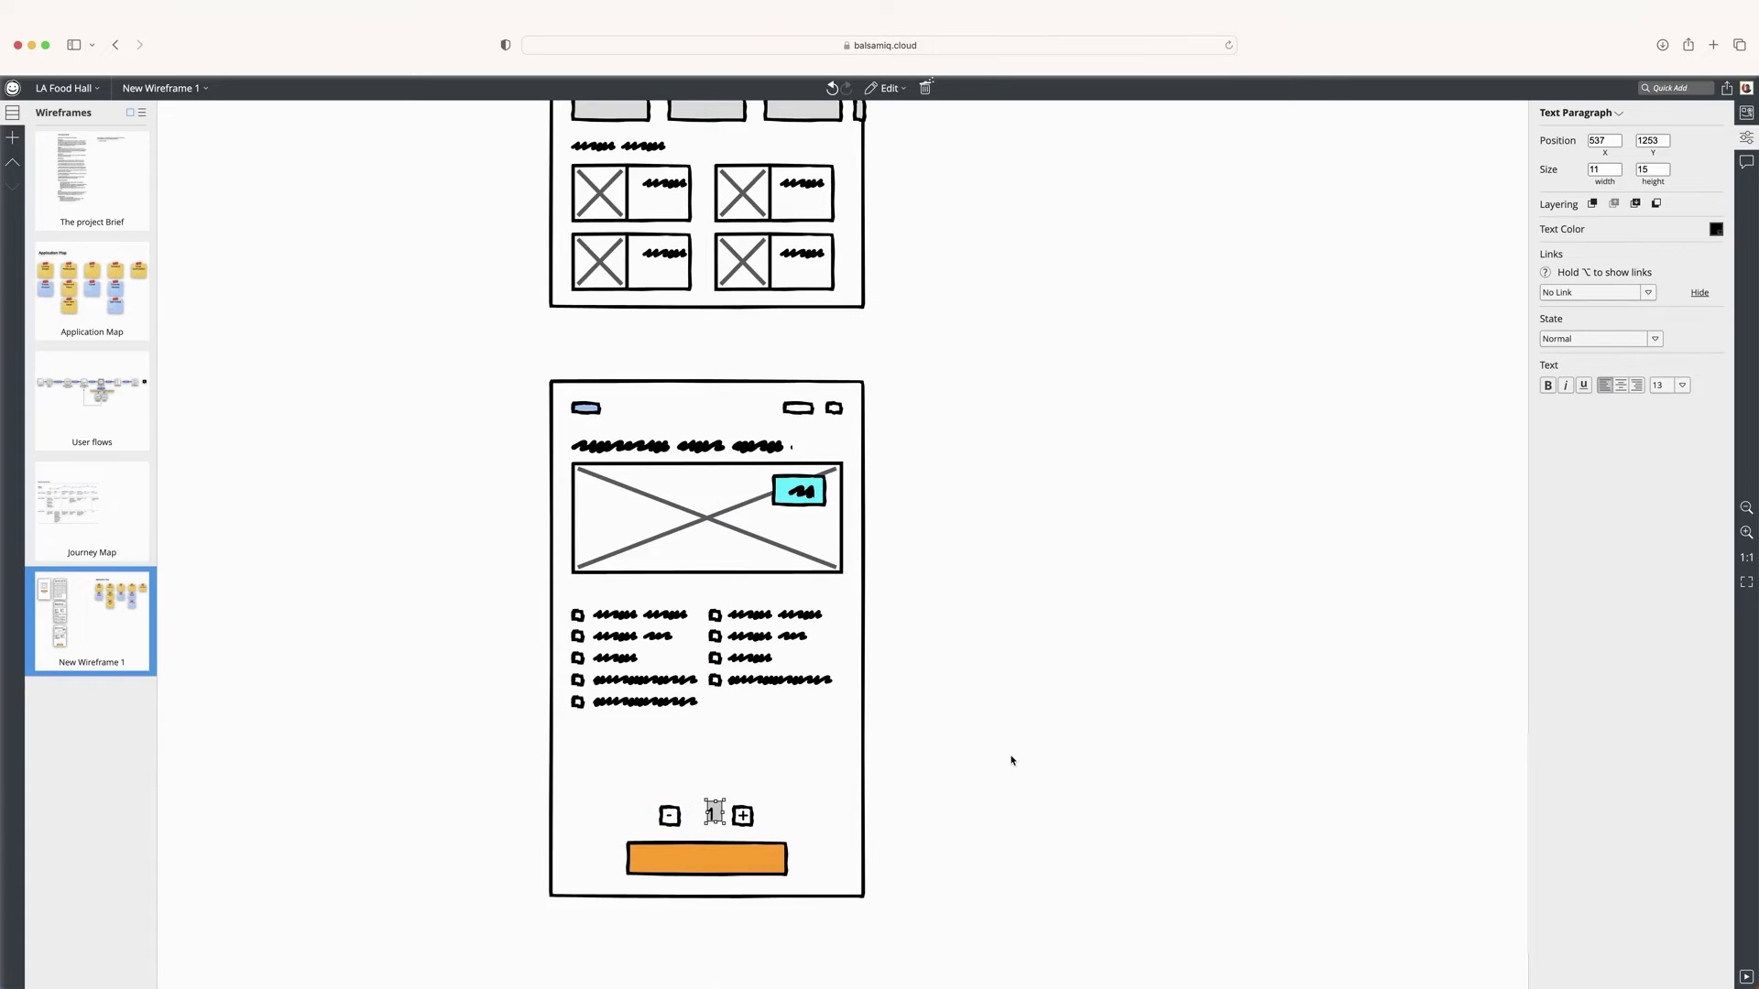
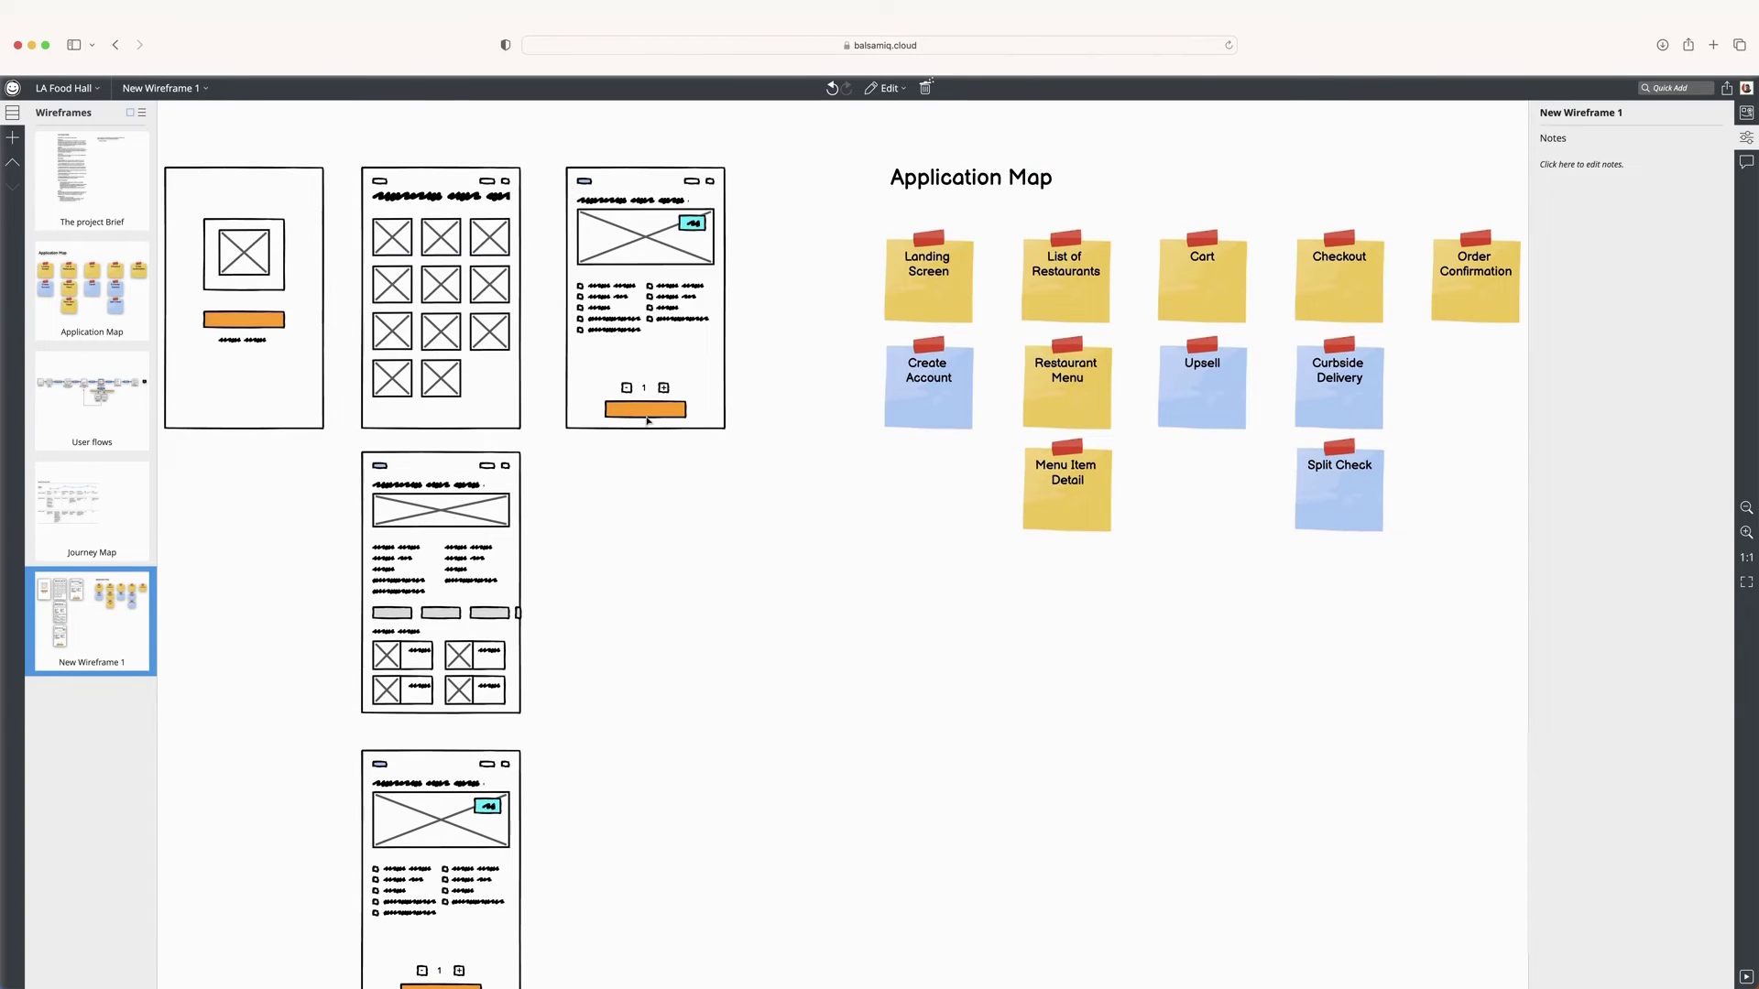
On the copied item detail screen, group the plus sign with its square and close up the minus, 1 and plus into a compact stepper.
drag(729, 379, 642, 408)
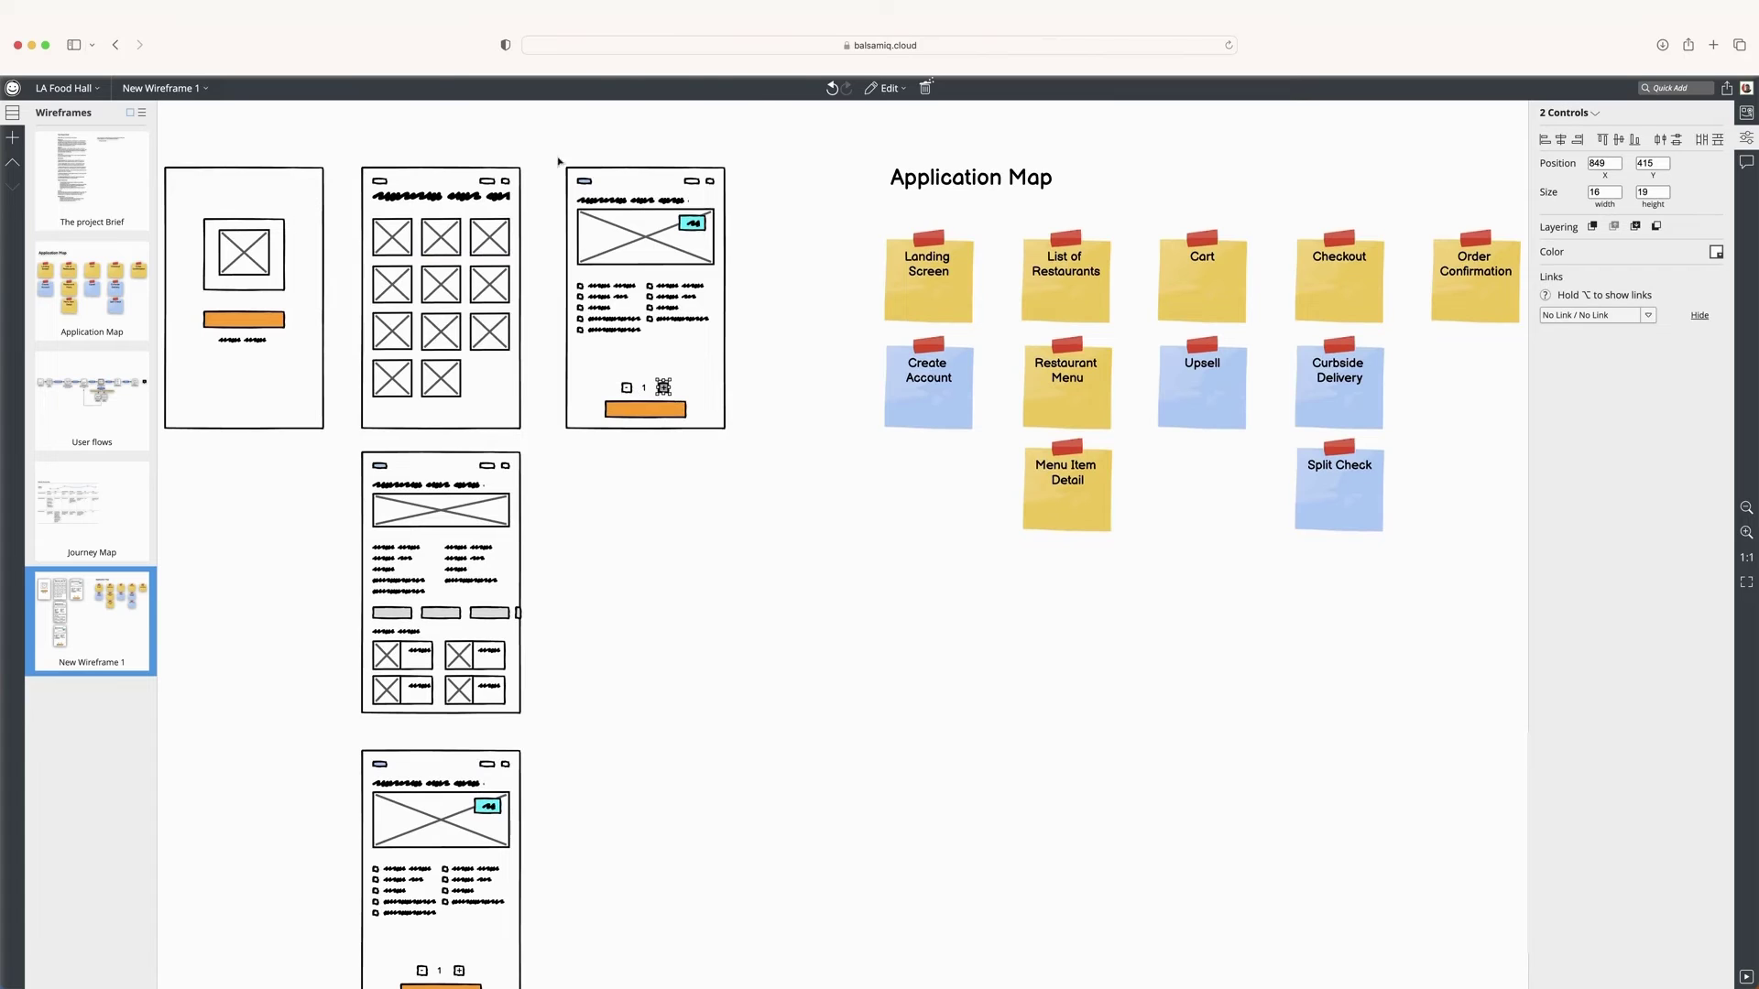
click(885, 88)
click(917, 275)
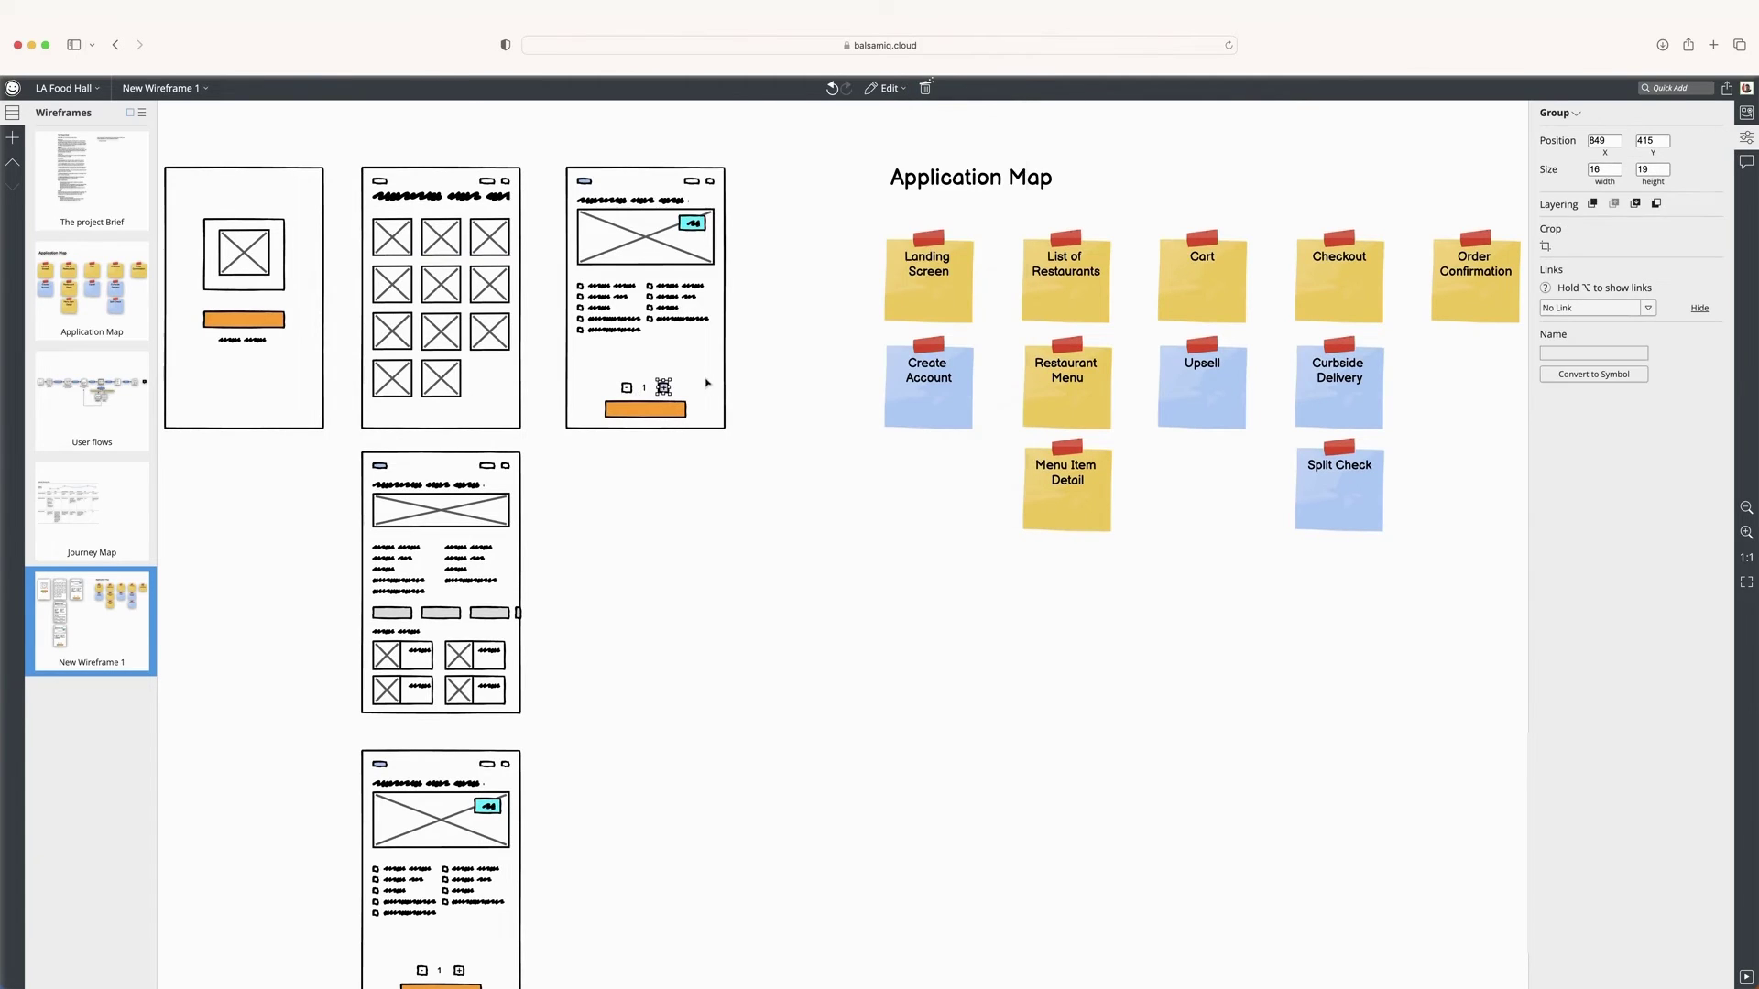
drag(619, 389, 691, 412)
click(785, 378)
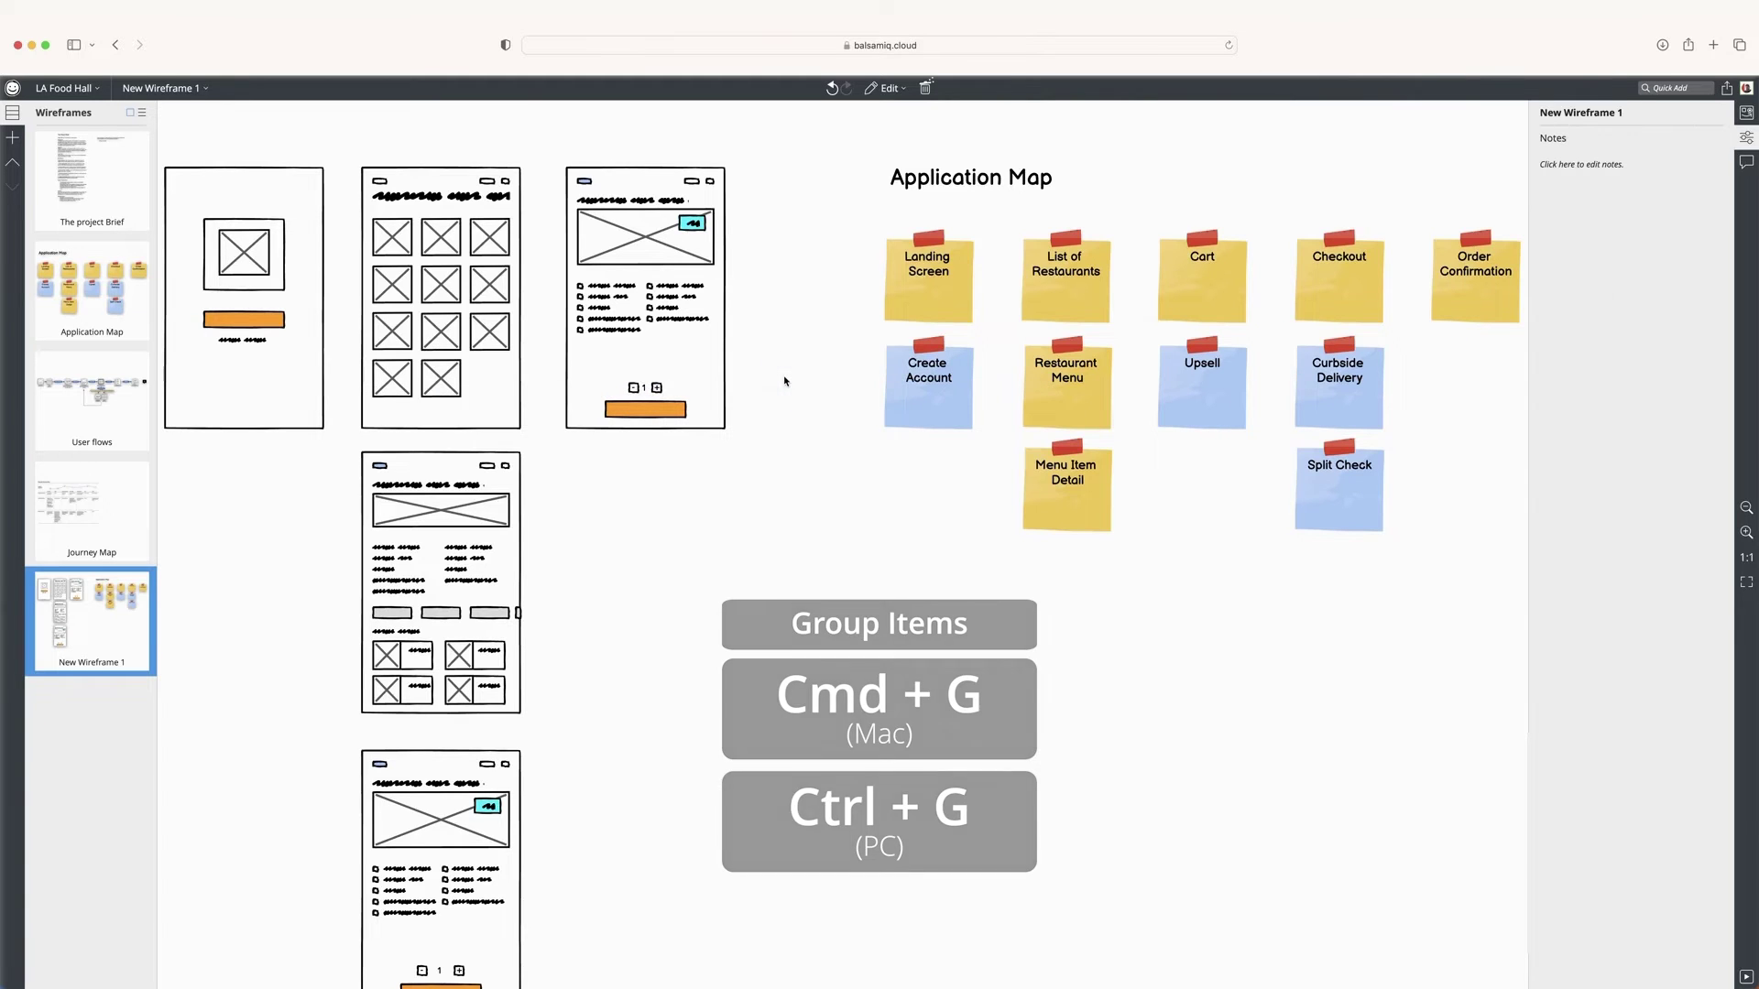
scroll(794, 321, right, 1)
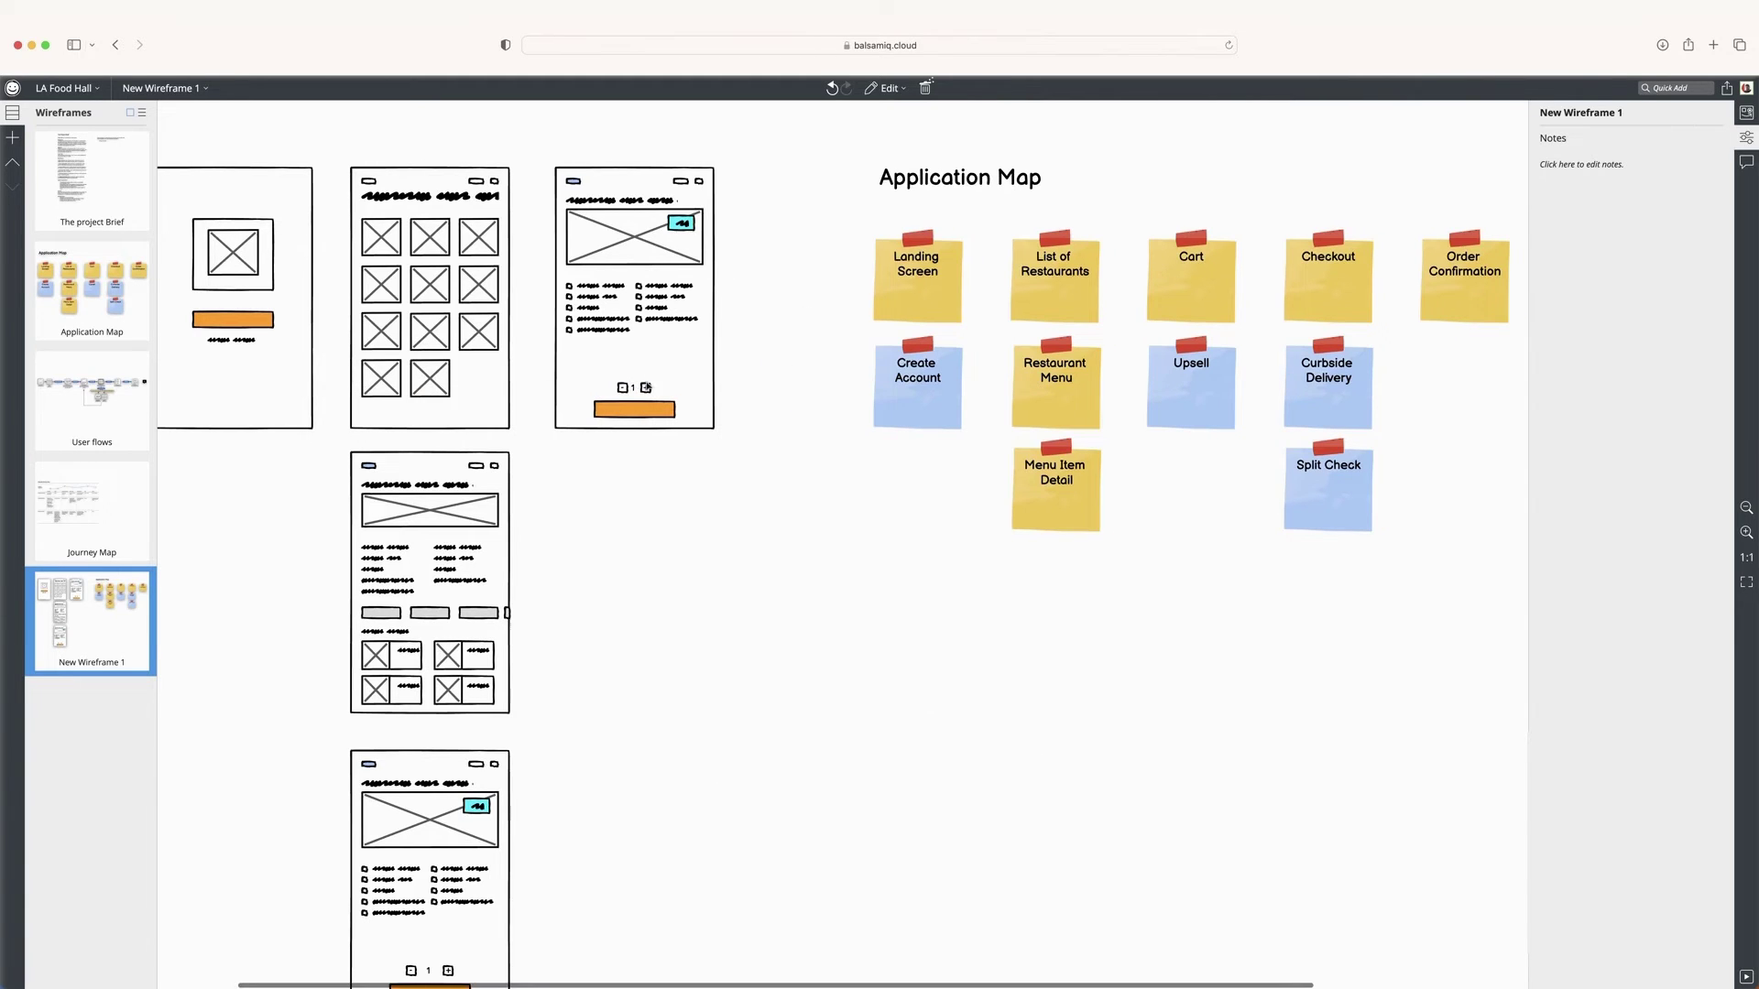
double_click(637, 391)
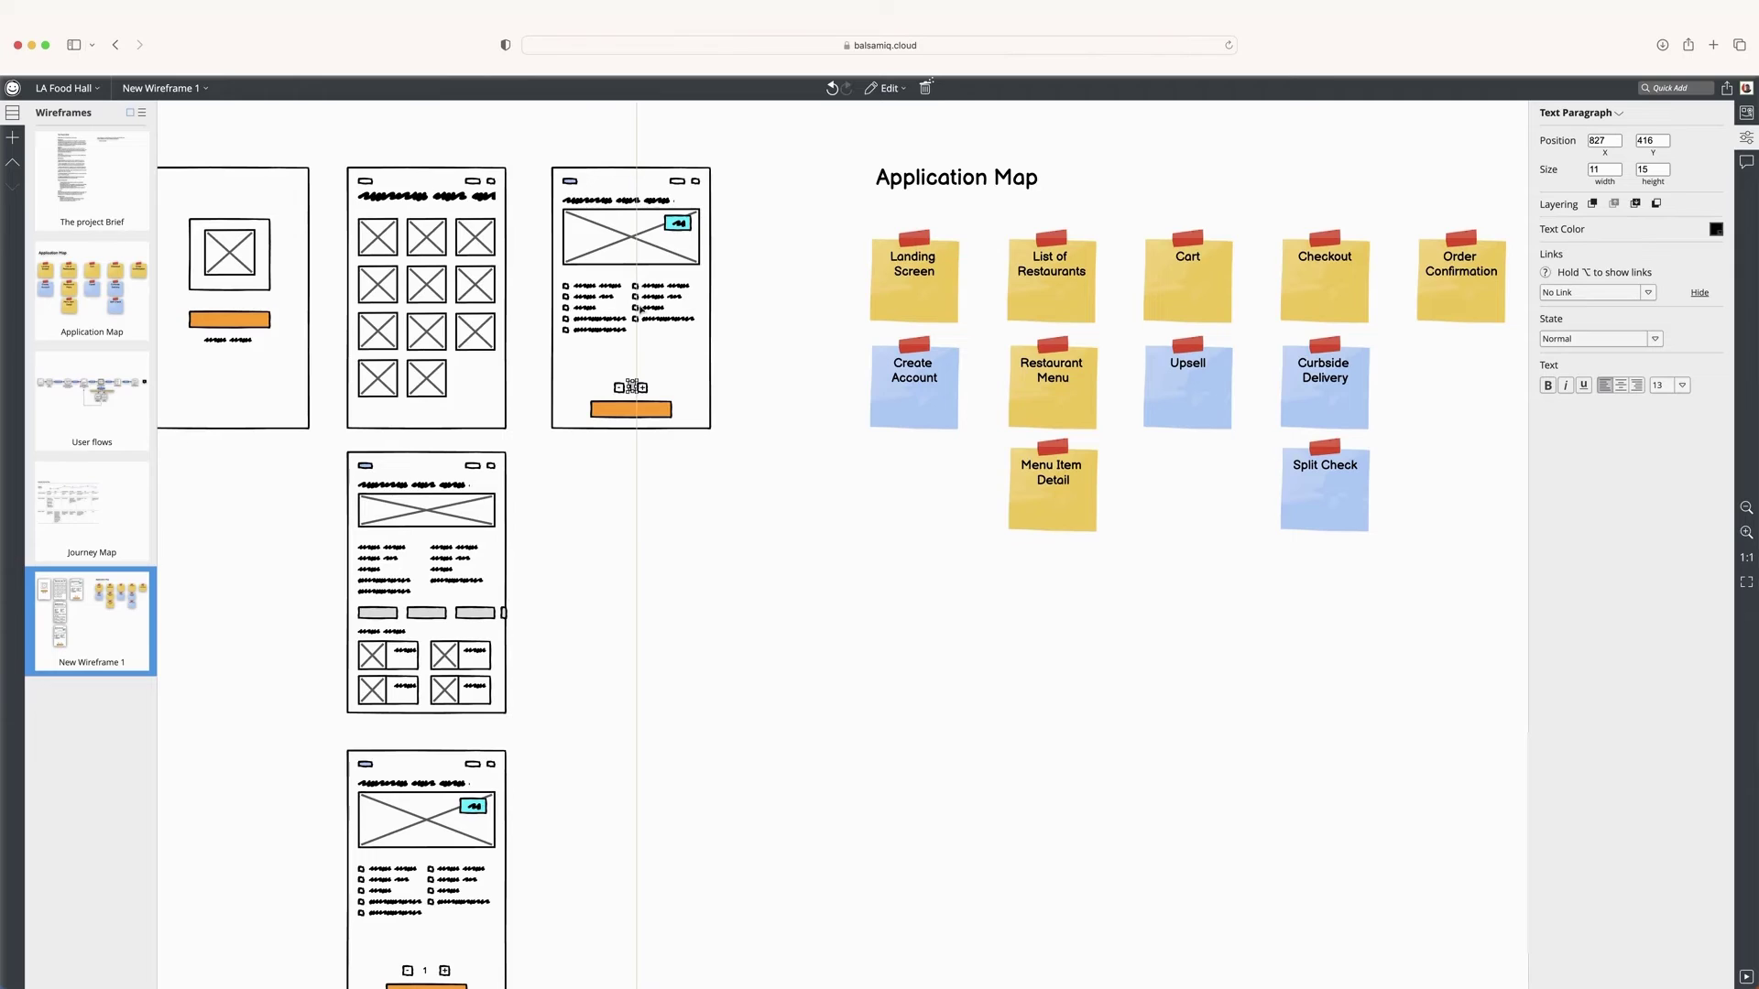
Delete the cyan badge rectangle and banner image from the copied screen, then shorten its squiggly title to 74 wide and move it up.
click(676, 225)
key(Delete)
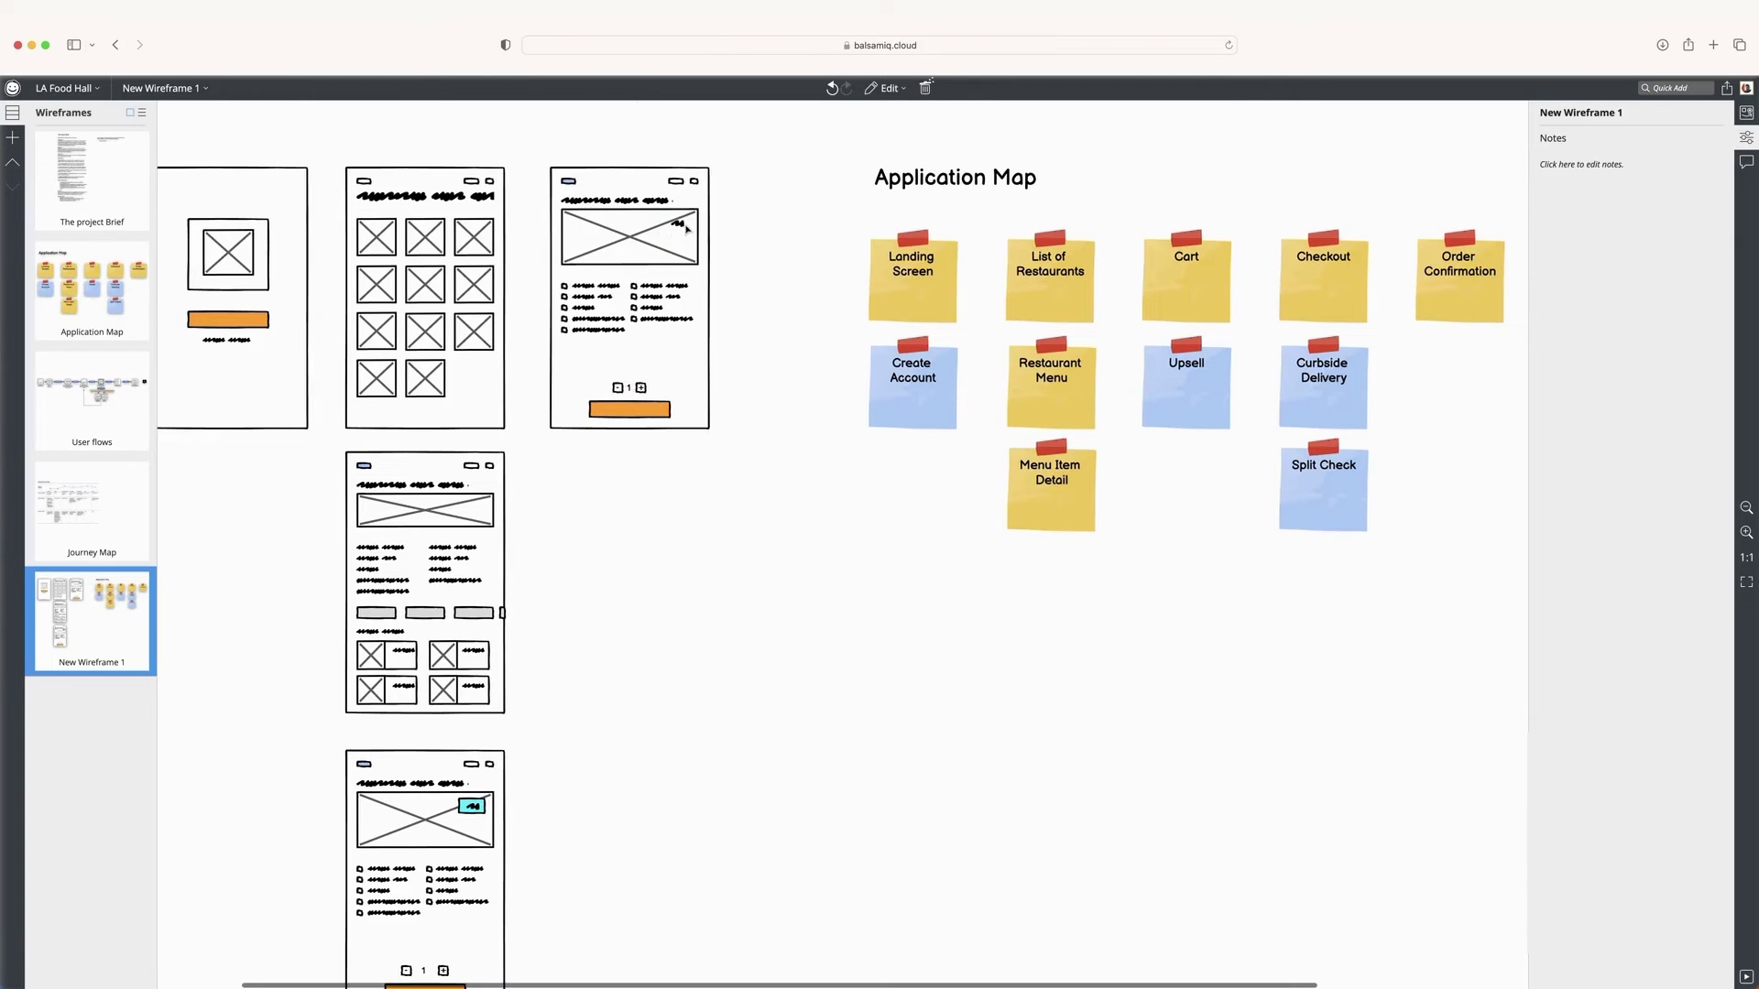
click(680, 226)
key(Delete)
click(659, 199)
drag(673, 200, 616, 202)
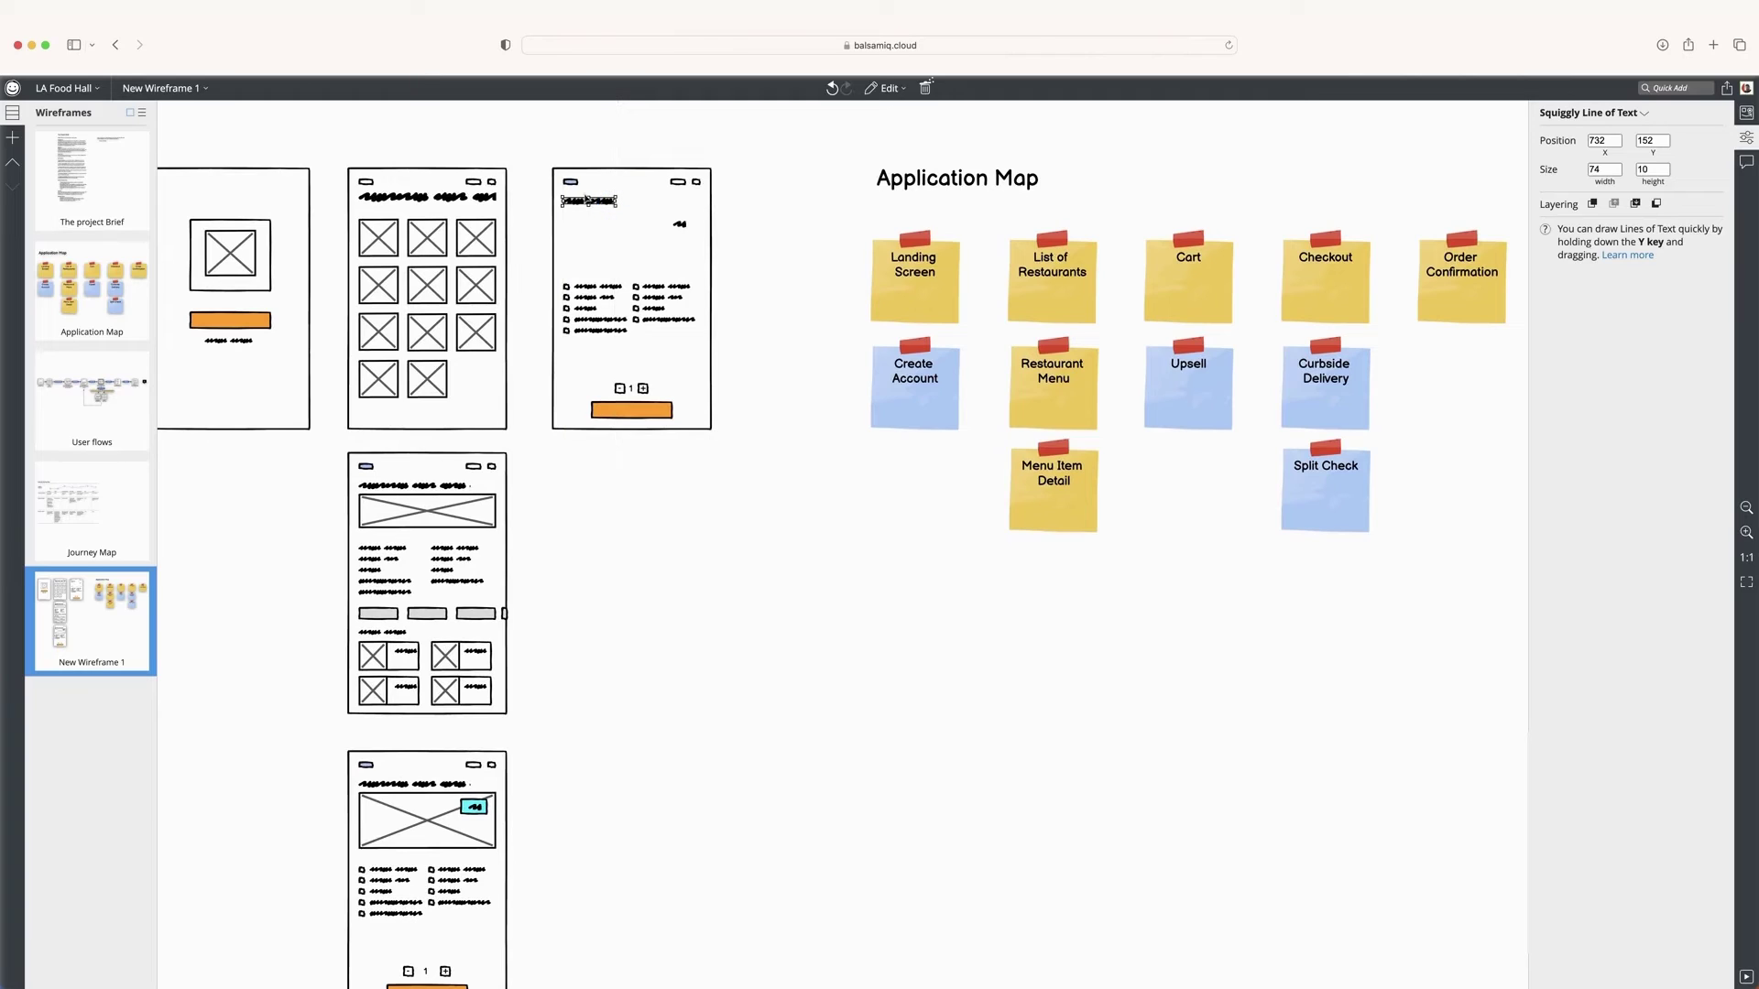
click(530, 263)
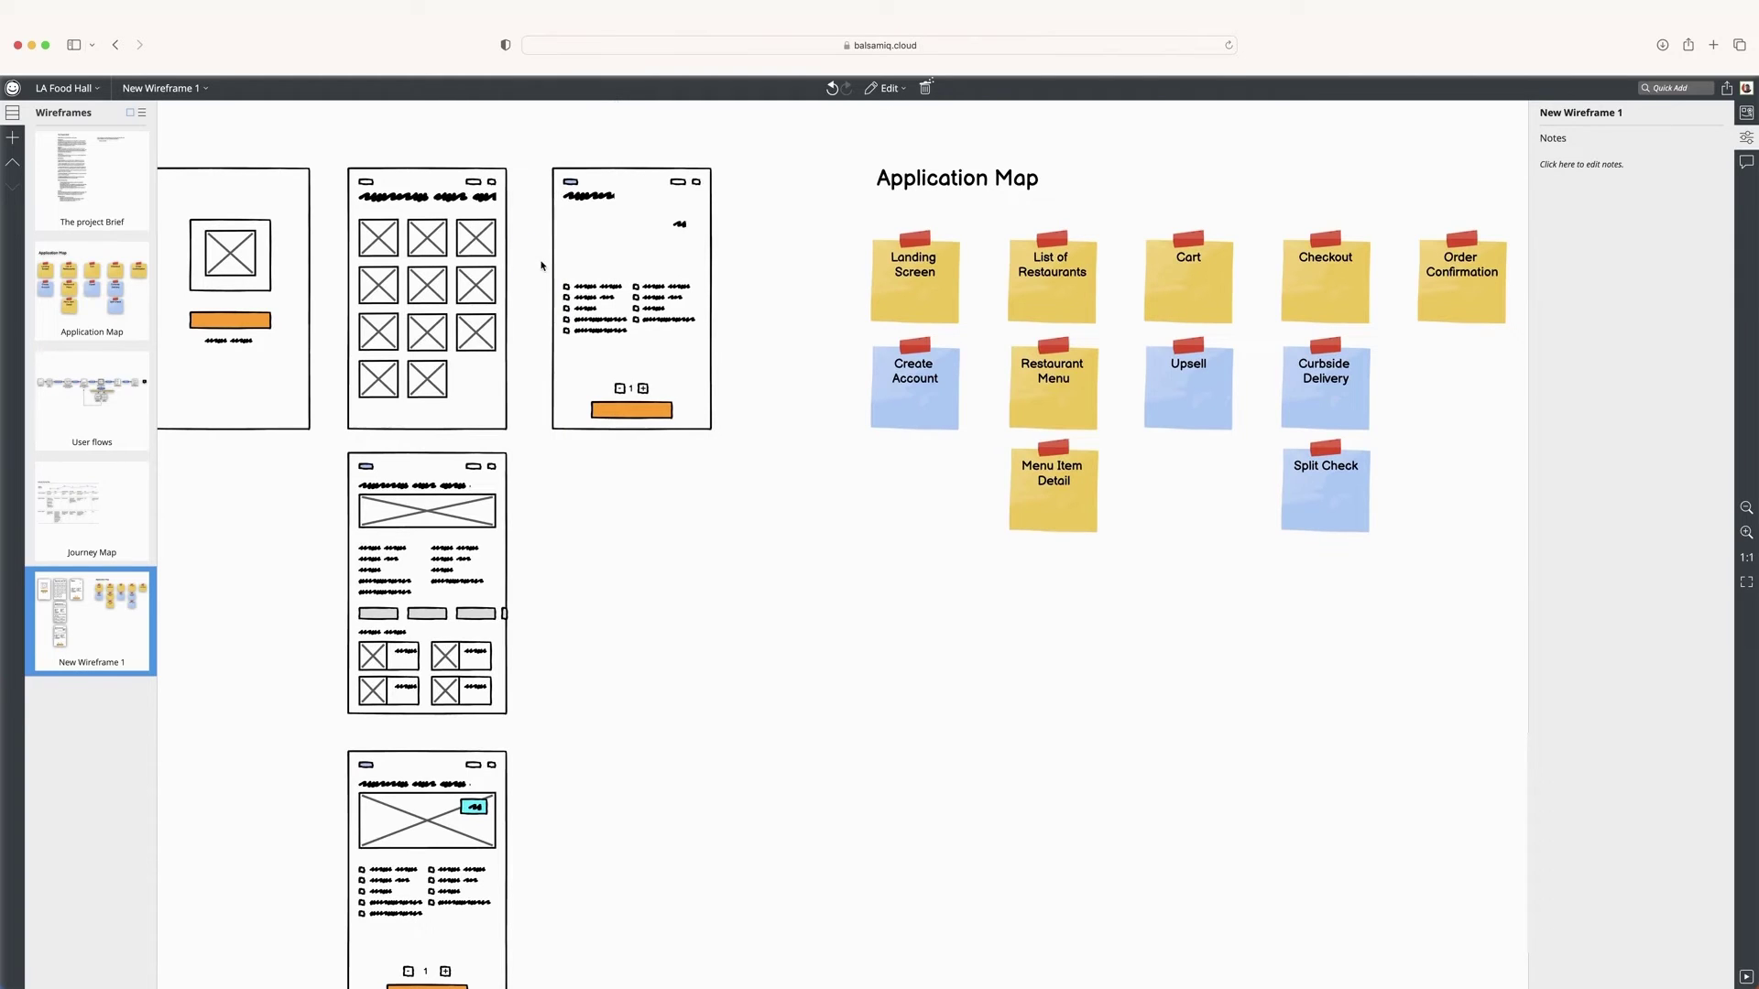
Rearrange the copied screen into a four-row cart list under the title, each row with a checkbox, squiggly item text, price and quantity stepper.
drag(743, 267, 626, 352)
drag(671, 310, 604, 253)
mouse_move(738, 356)
mouse_down()
mouse_move(591, 394)
mouse_move(615, 397)
mouse_move(648, 259)
mouse_move(687, 228)
mouse_move(670, 229)
mouse_move(706, 224)
mouse_move(632, 249)
mouse_up()
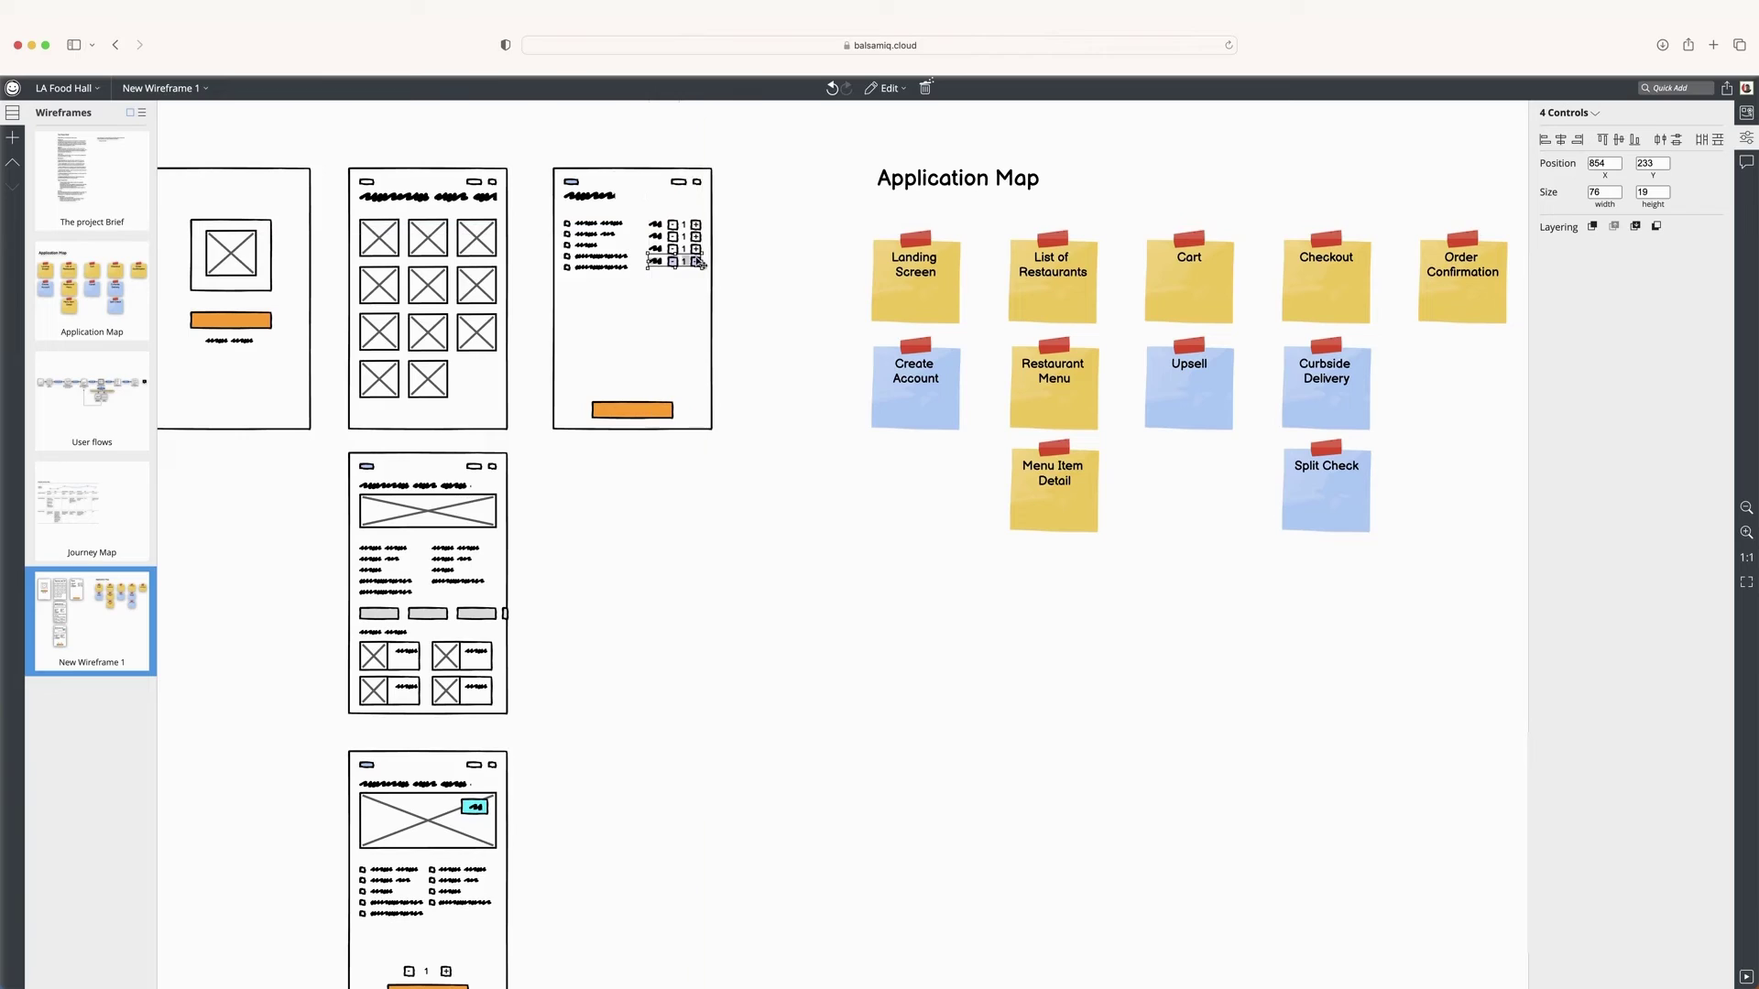
click(754, 243)
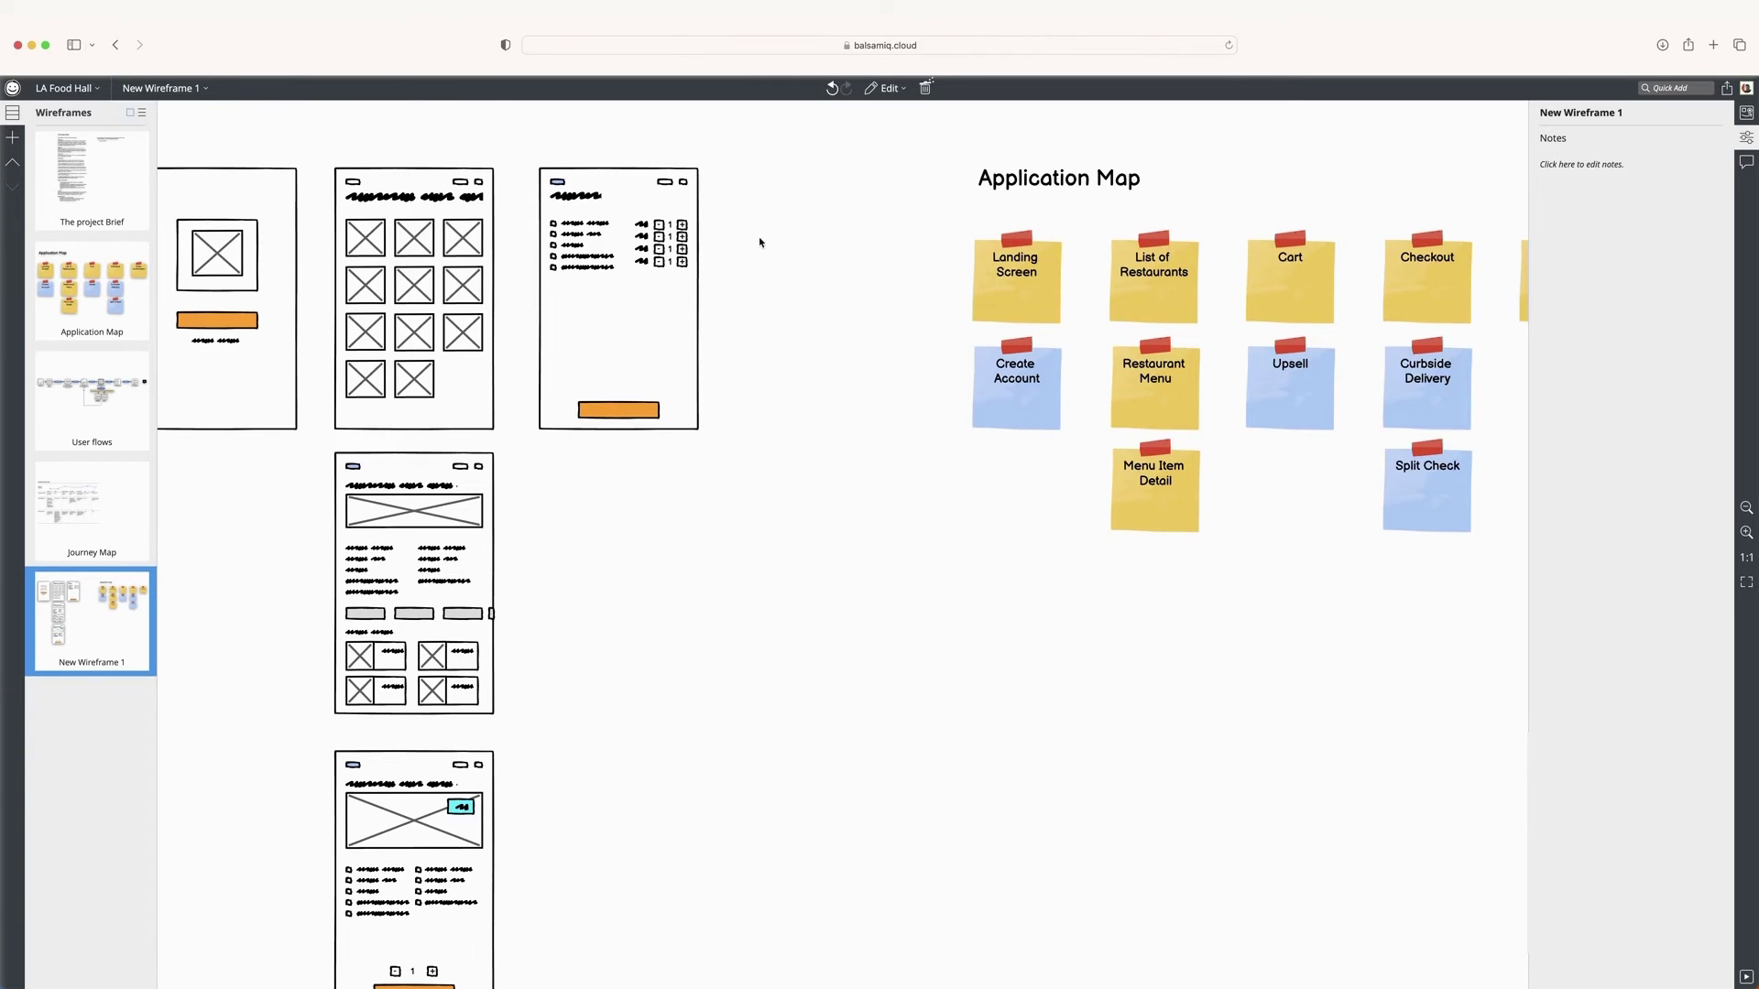
Add a new screen frame beside the cart screen and copy the cart's header shapes, squiggly title and orange button into it.
drag(780, 157, 809, 180)
click(772, 128)
drag(623, 412, 827, 414)
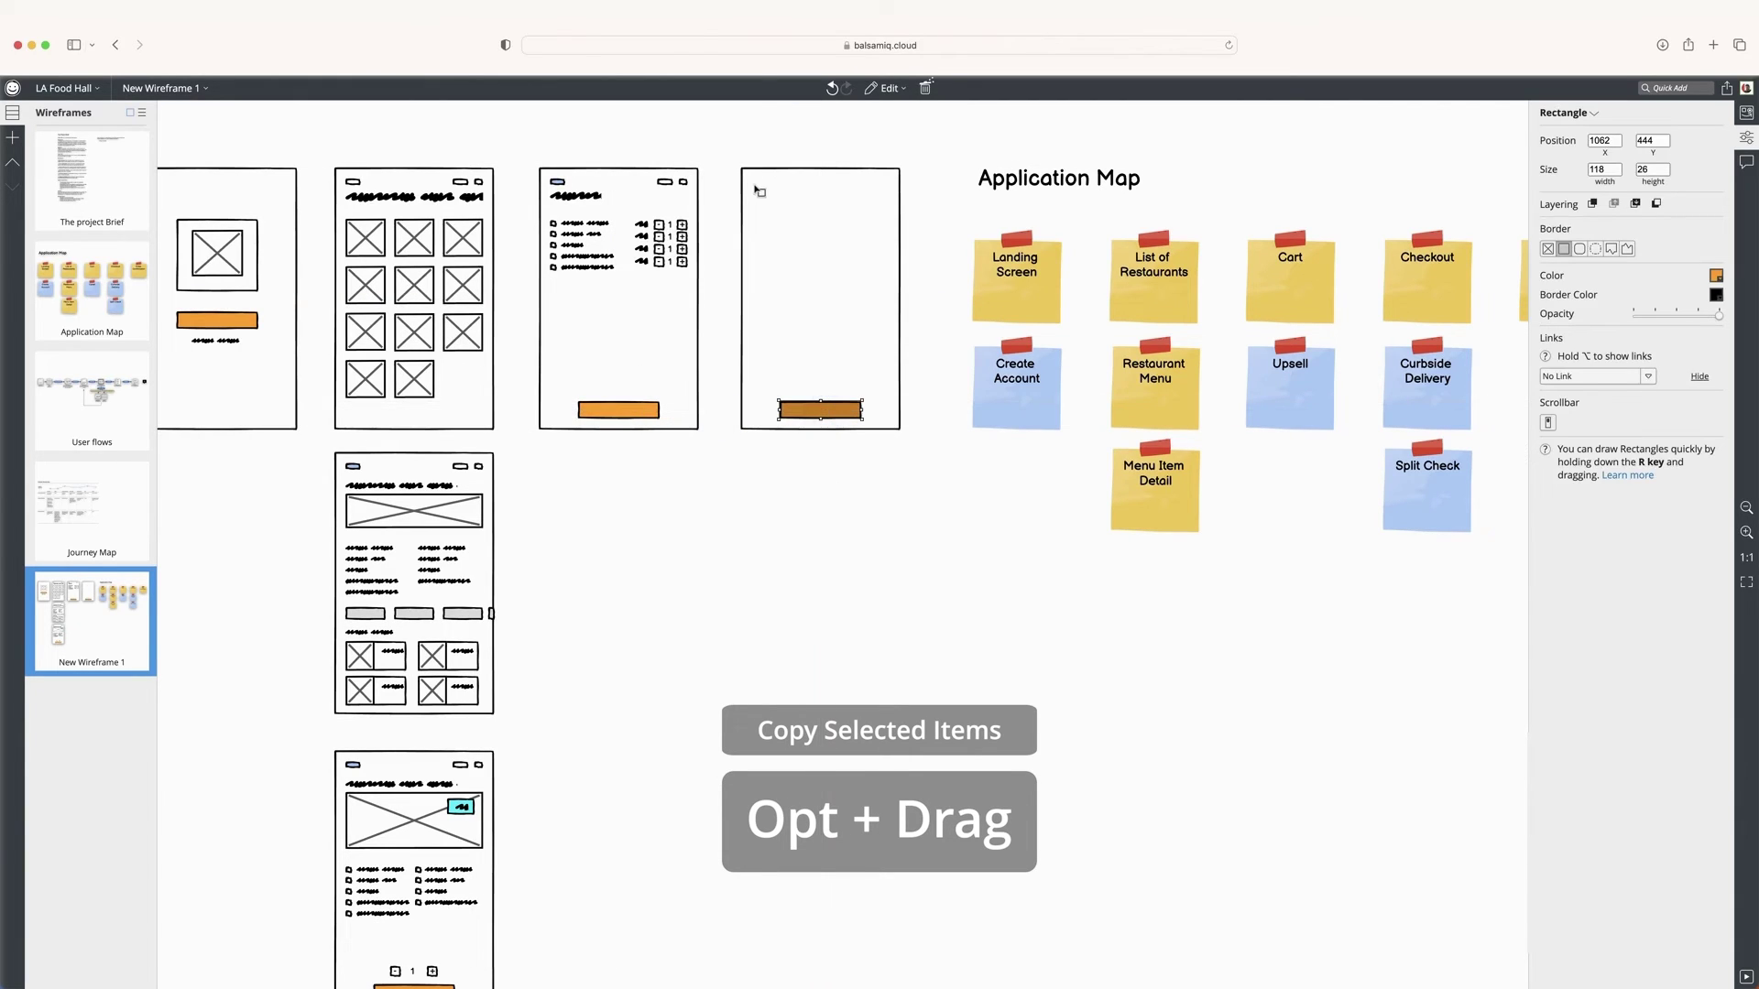
click(579, 196)
mouse_move(580, 196)
mouse_down()
mouse_move(781, 196)
mouse_move(542, 192)
mouse_move(768, 194)
mouse_move(753, 194)
mouse_up()
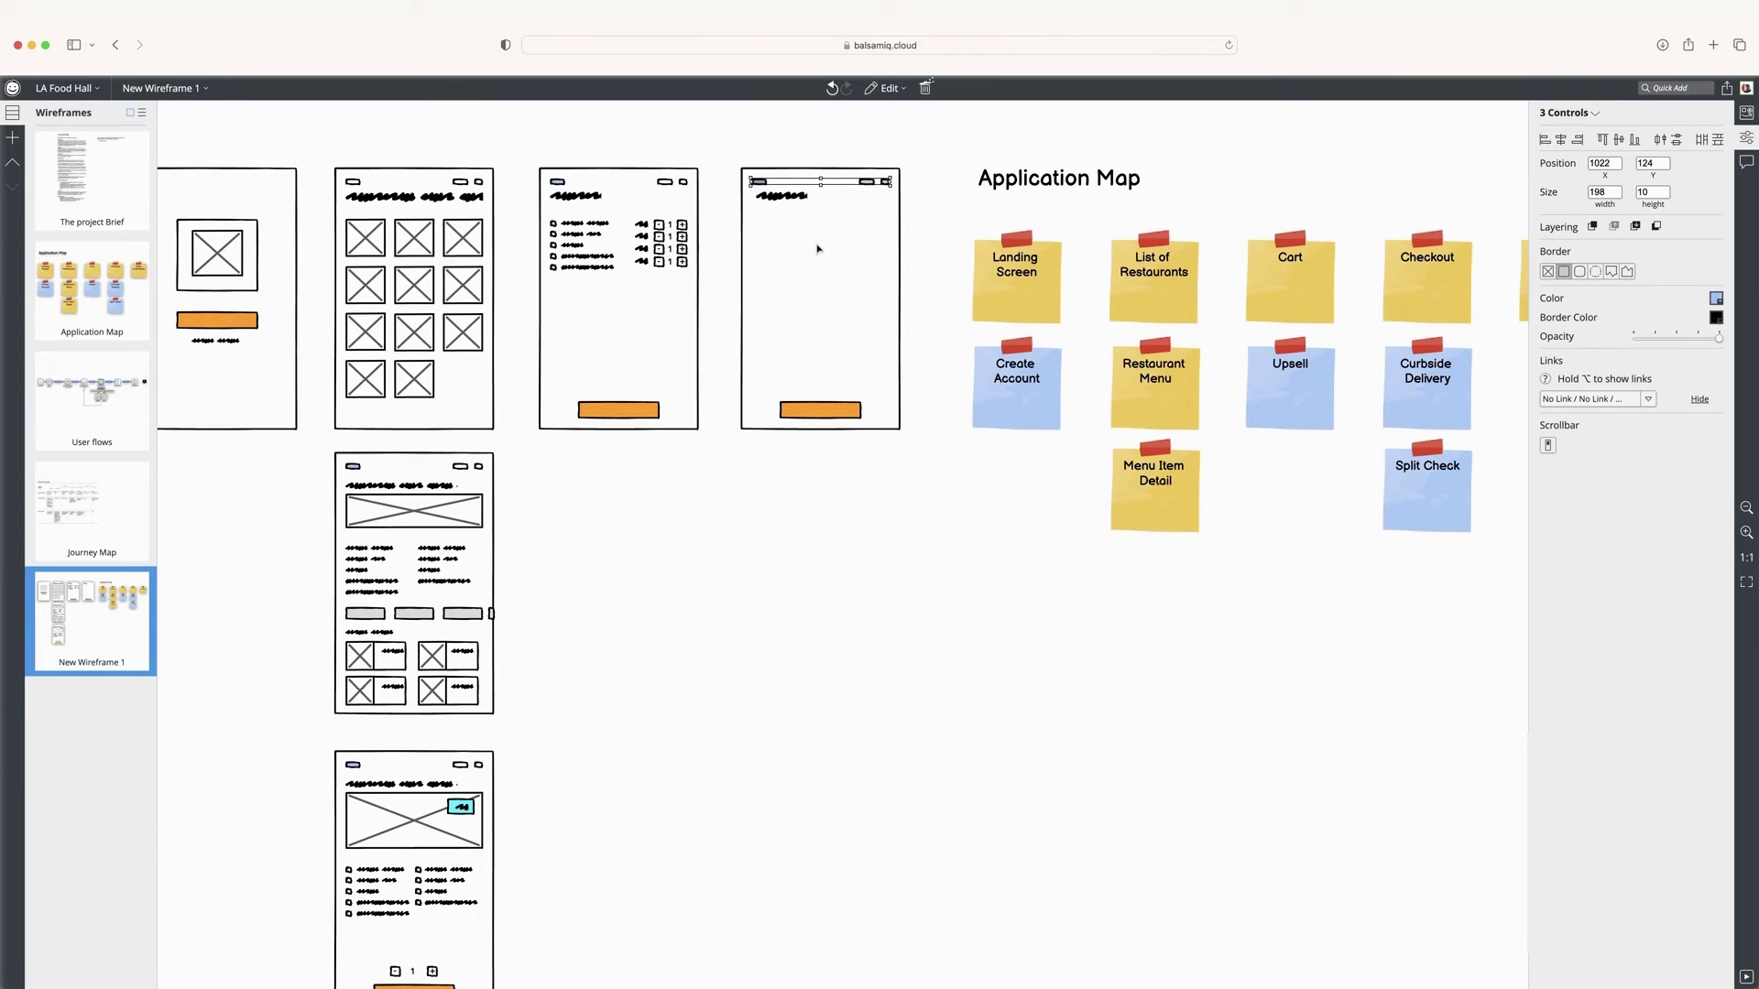
Draw a 155 by 19 form field rectangle under the new screen's title and duplicate it twice below, spaced 31 apart.
scroll(811, 243, right, 1)
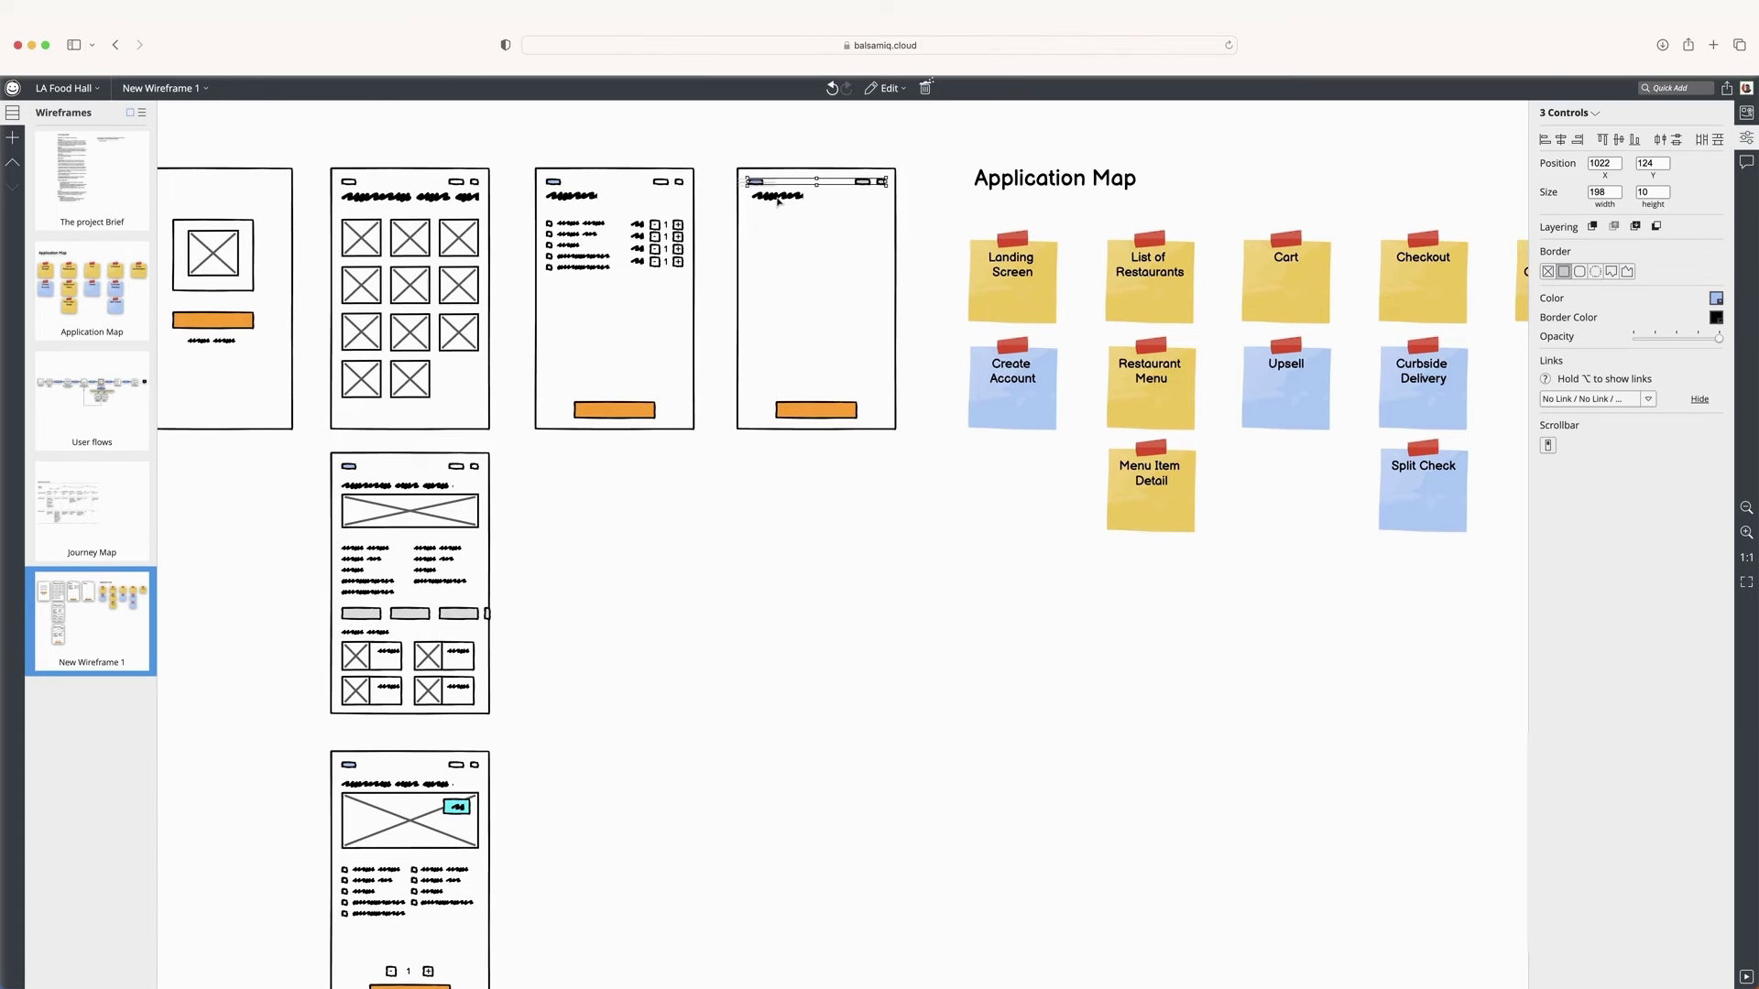
key(super+z)
key(Escape)
key(r)
drag(758, 217, 871, 227)
key(super+z)
key(r)
drag(759, 218, 832, 249)
key(alt)
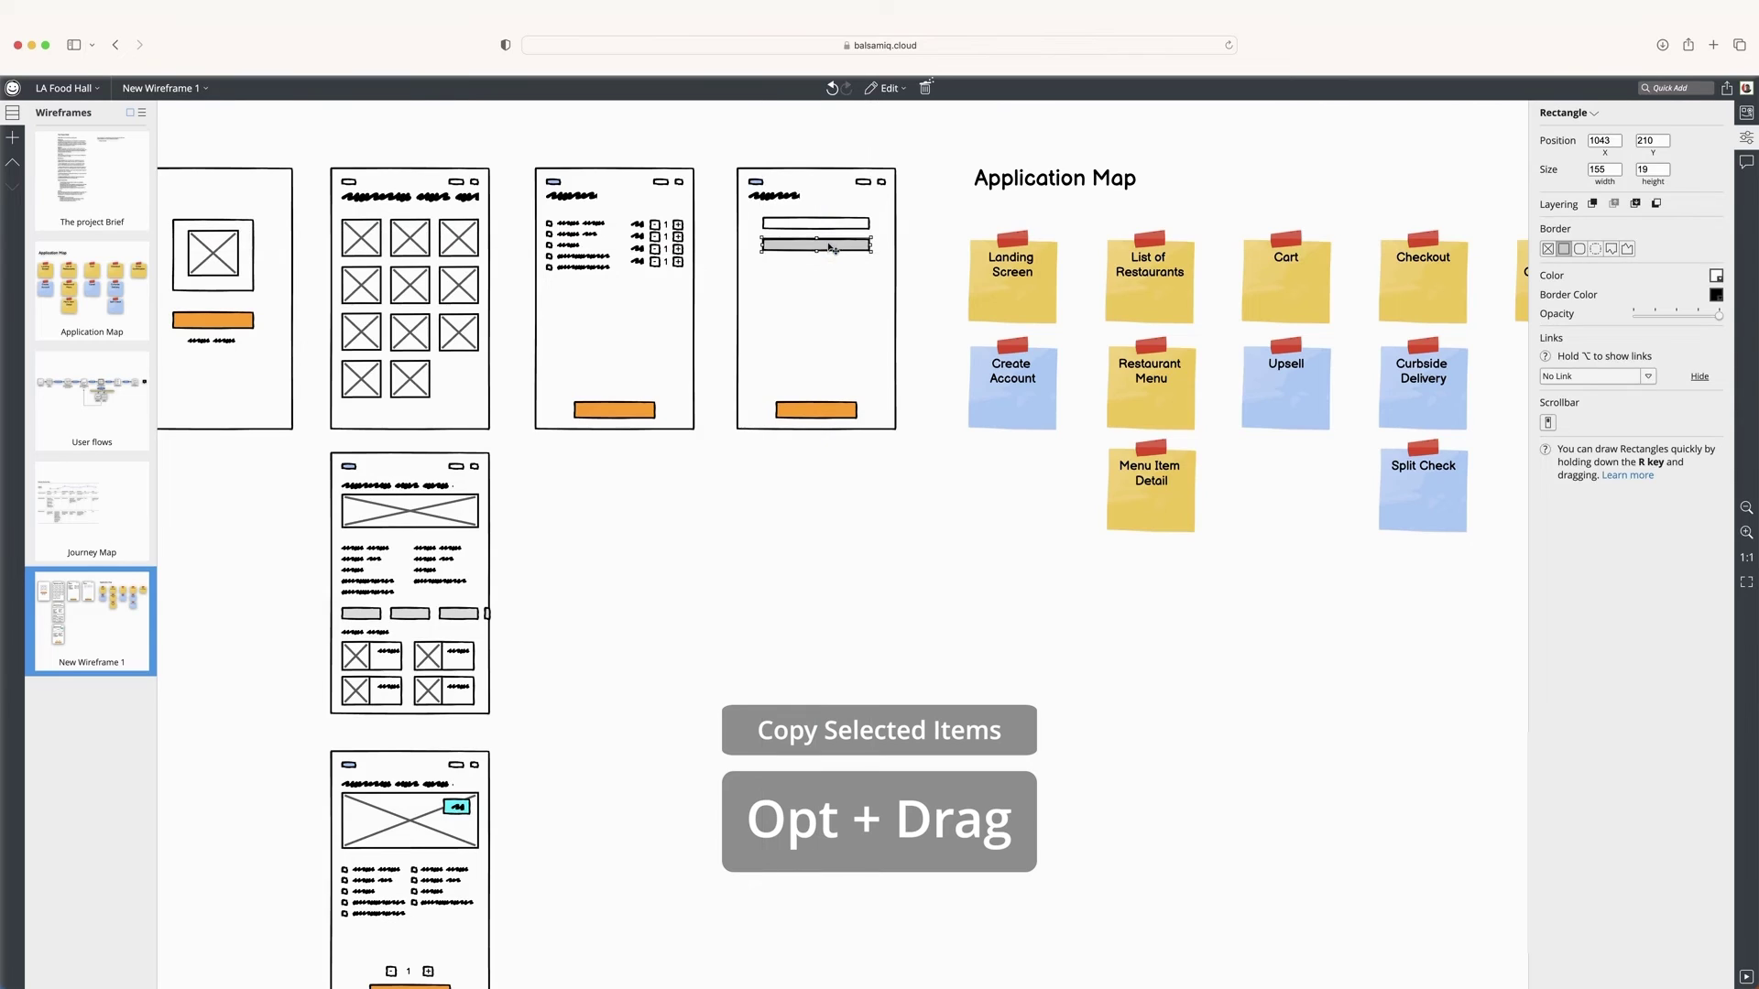
key(super+d)
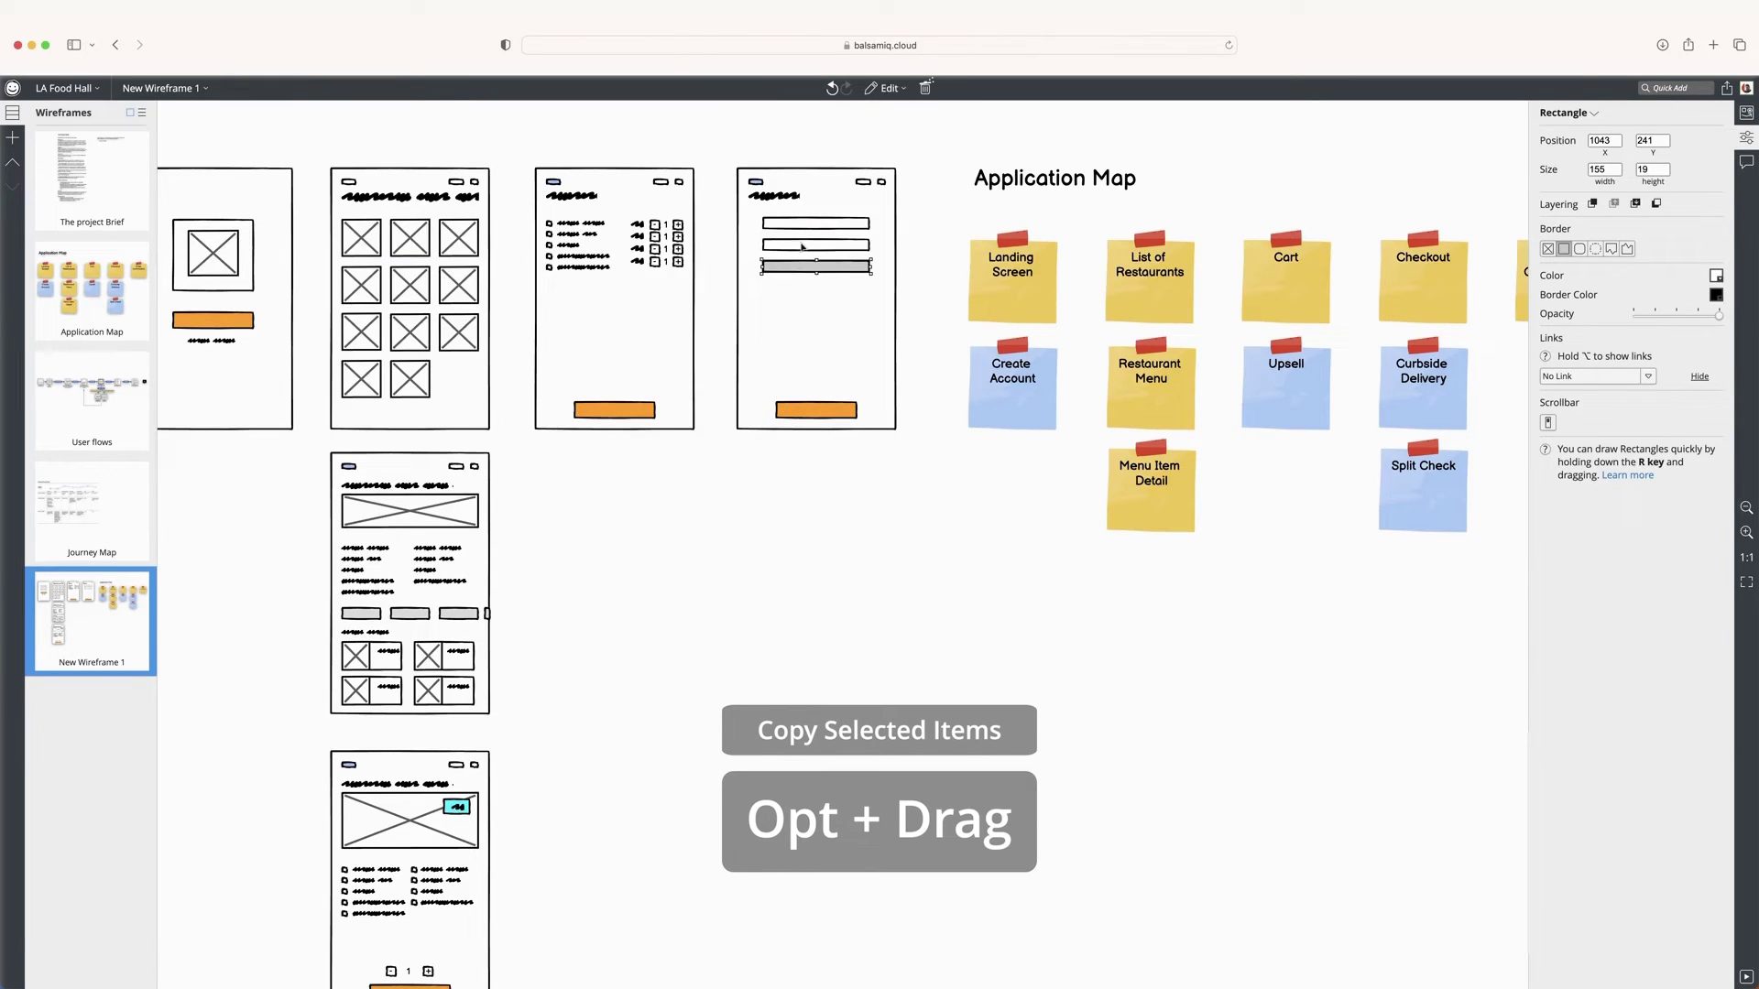
Copy the three form fields as a second group starting at Y 302 and add a short squiggly label above each group.
drag(725, 208, 898, 285)
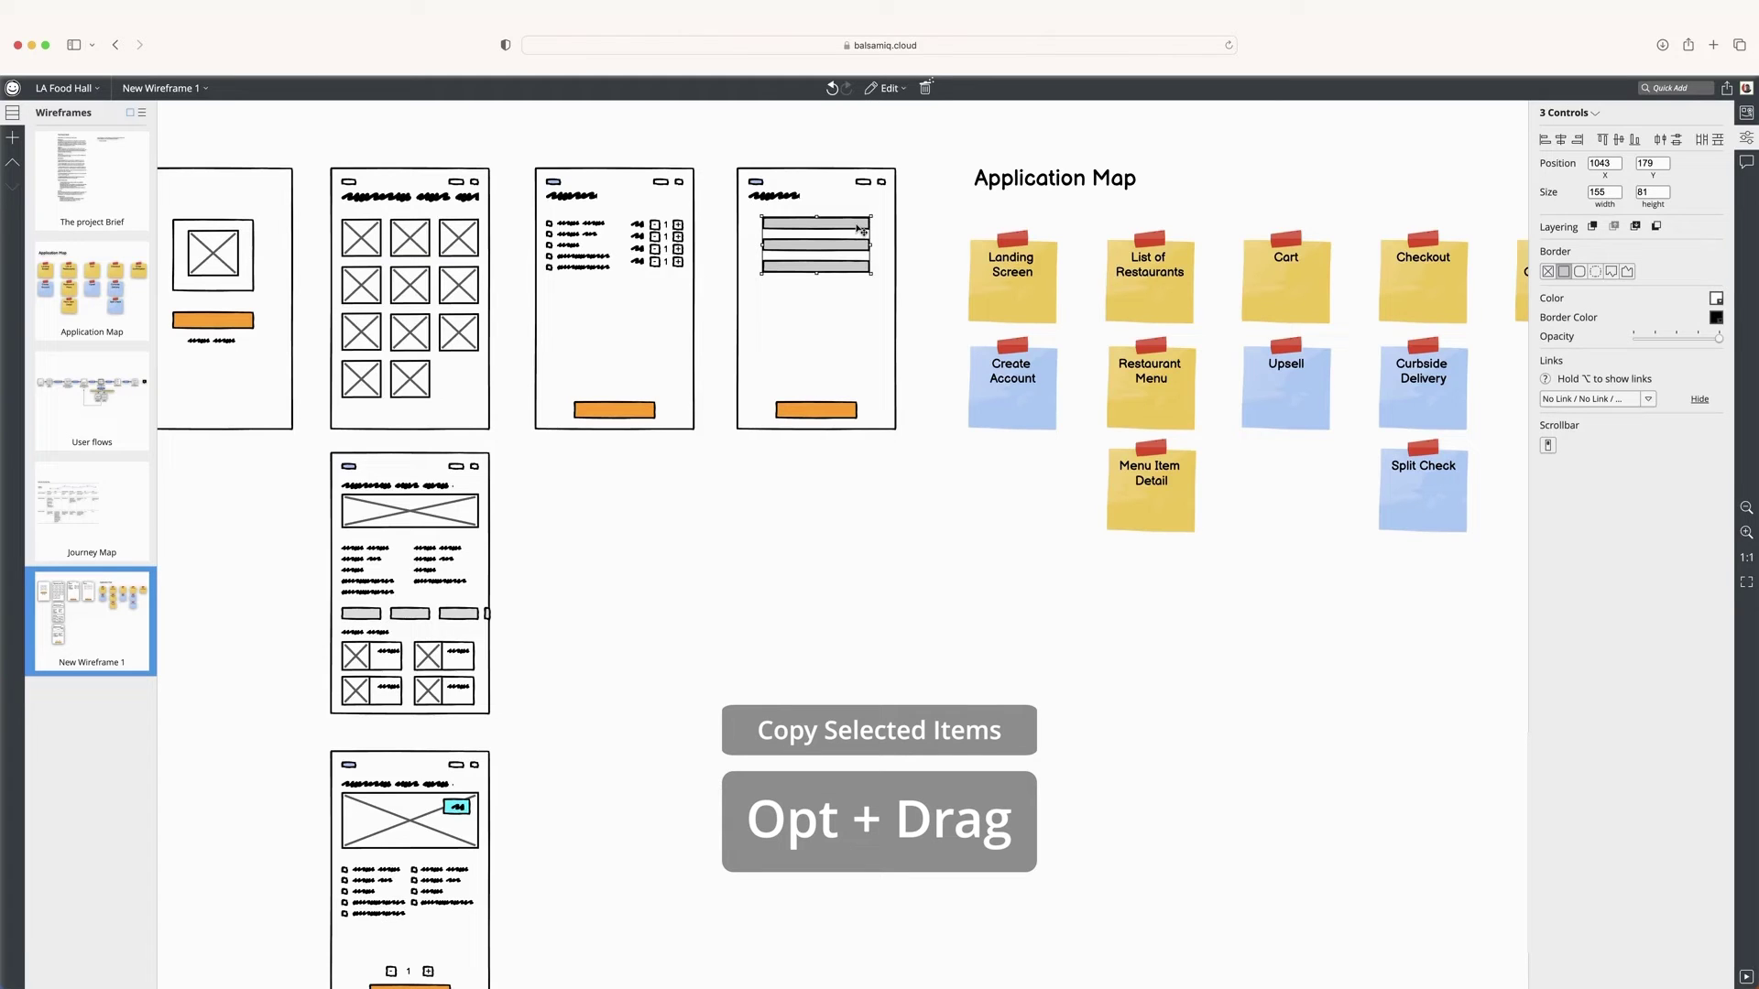
drag(863, 231, 854, 311)
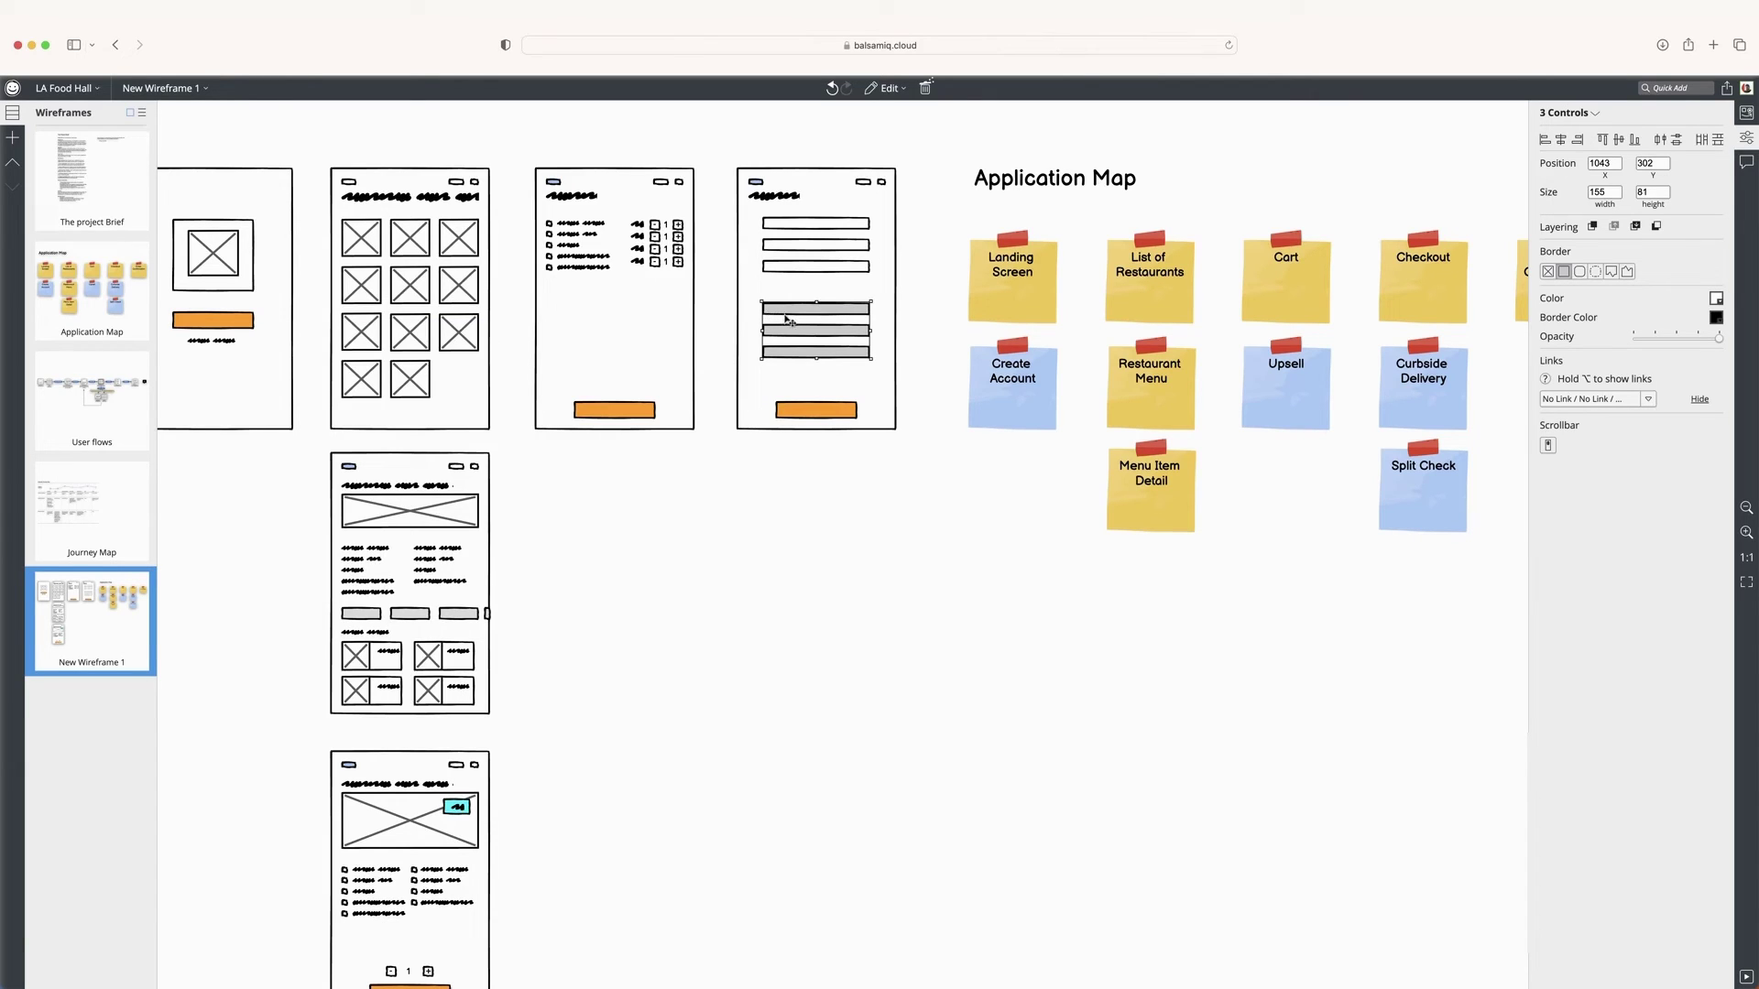
click(913, 339)
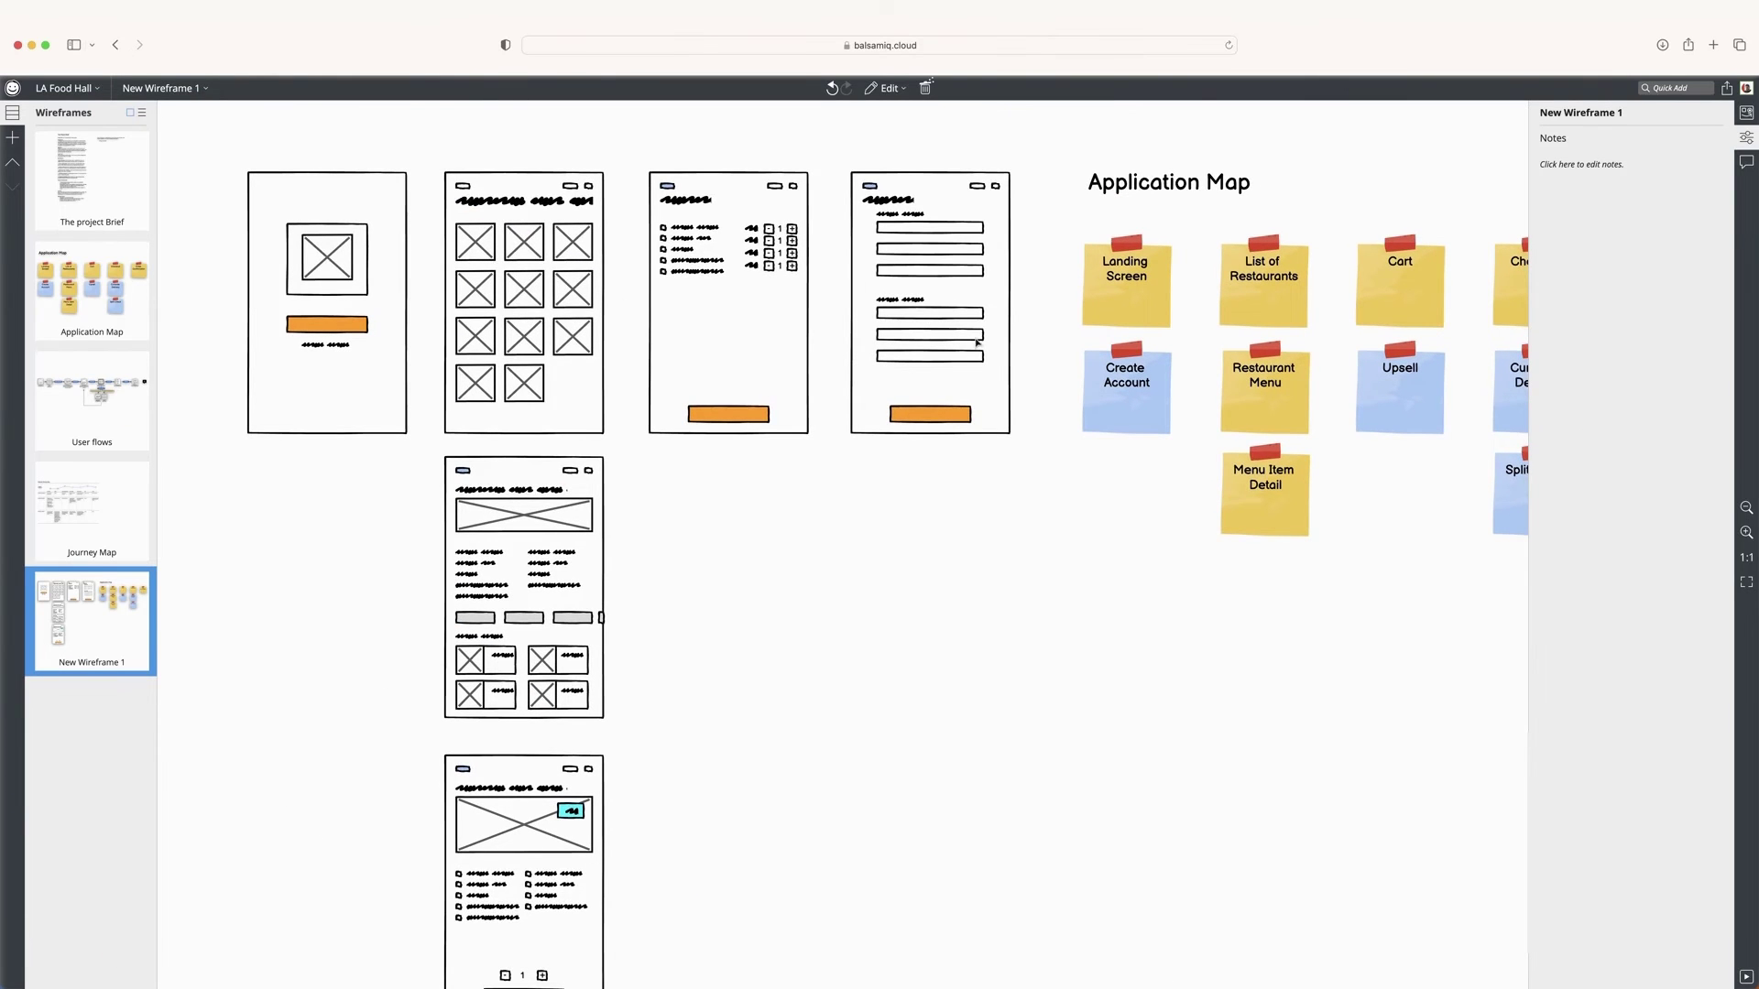
scroll(976, 343, down, 5)
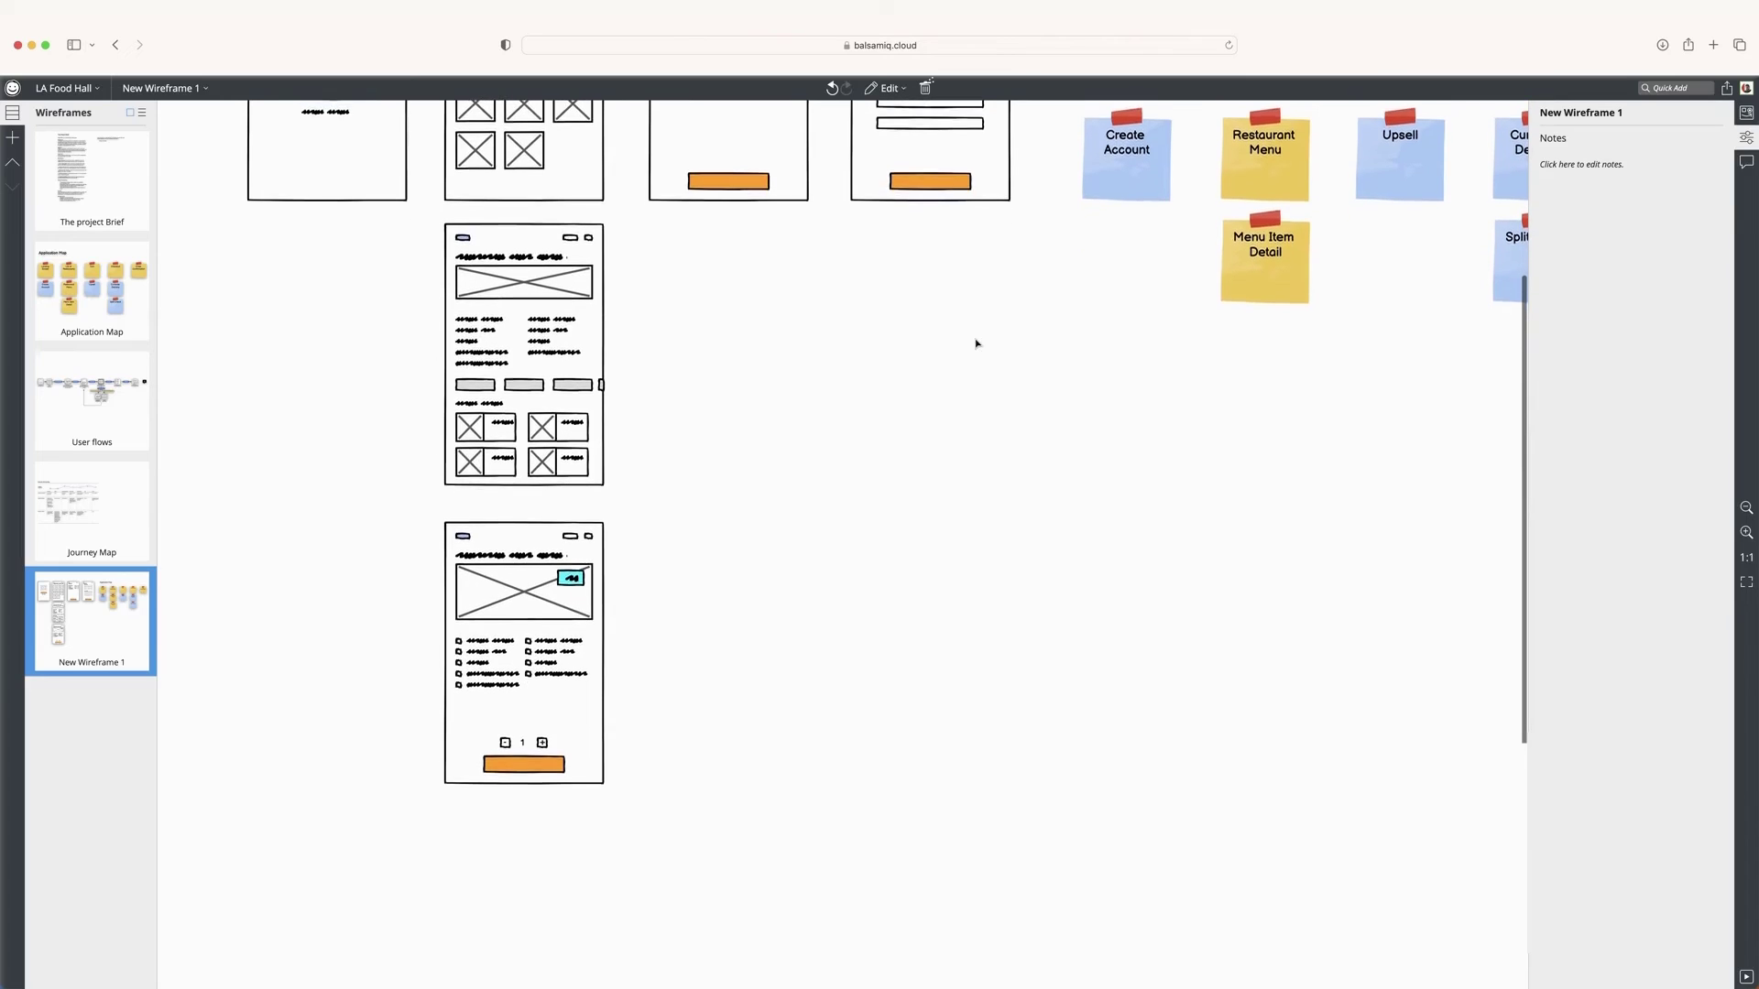
scroll(977, 342, up, 5)
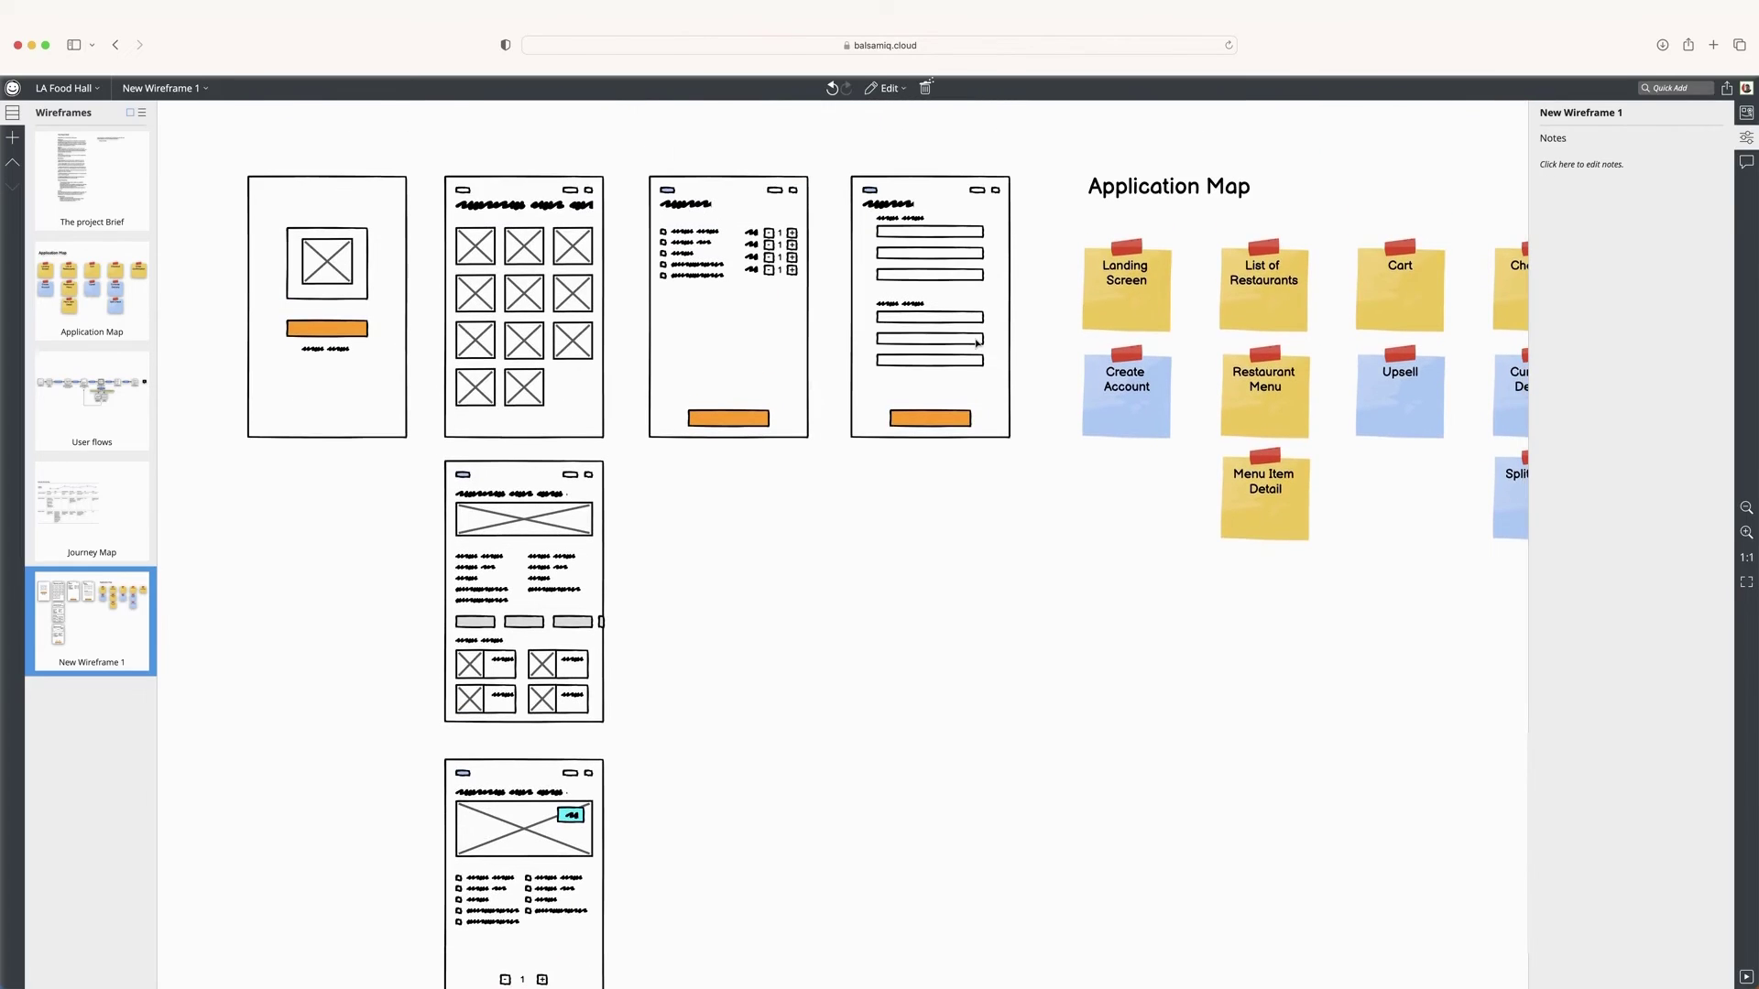